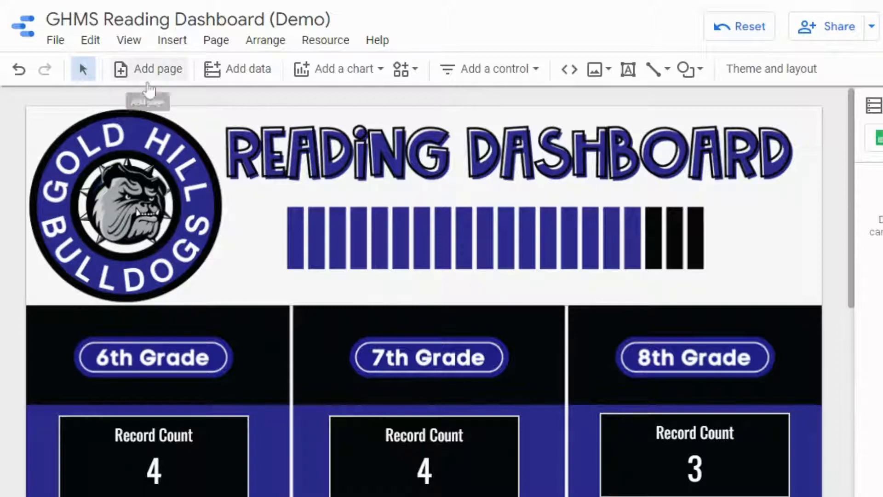
Step: Add a second page to the report and rename the first page GHMS Reading Dashboard
click(148, 77)
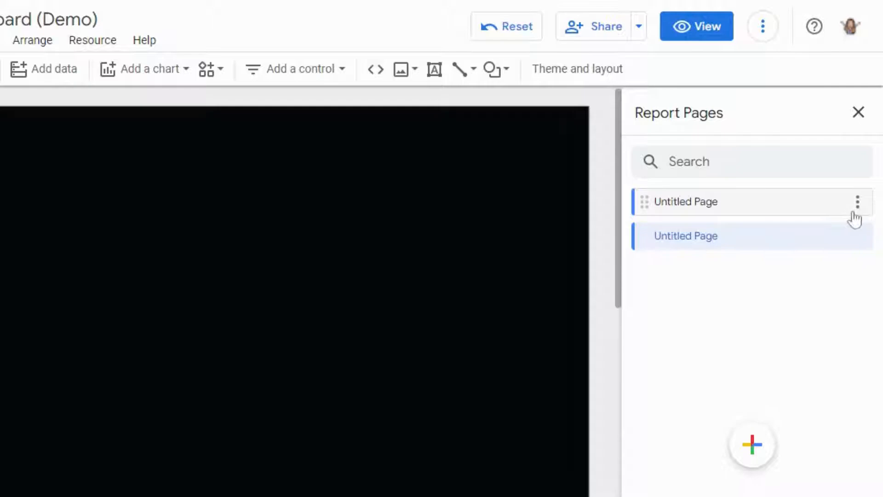
click(858, 205)
click(808, 216)
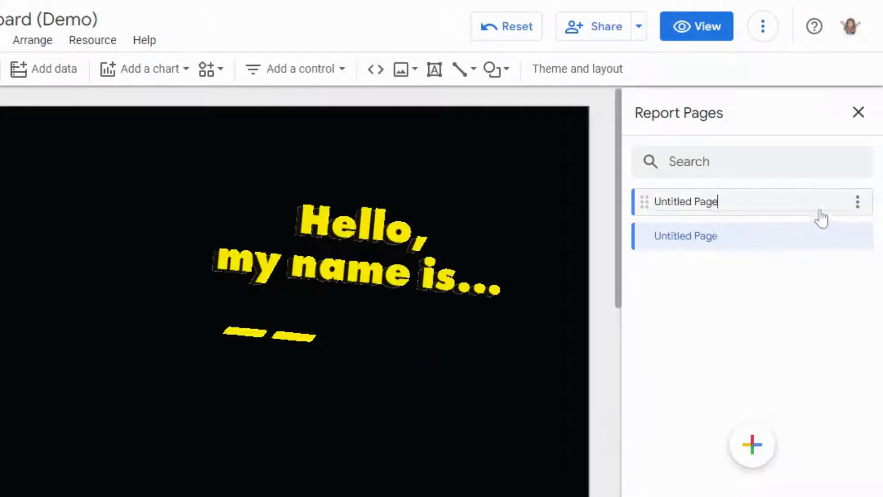
key(ctrl+a)
text(GHMS Reading Dashboard)
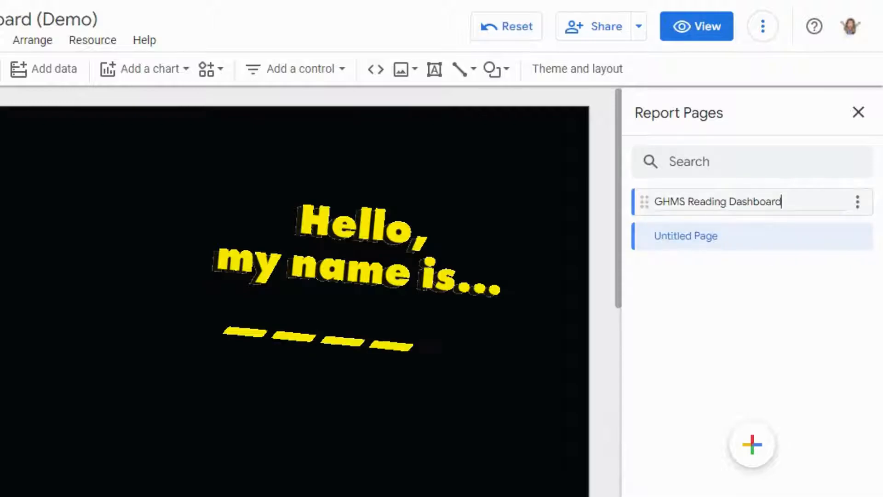
Step: Rename the second report page 6th Grade Reading Dashboard, reusing the Reading Dashboard wording from the first page's name
key(shift+Left)
key(shift+Left)
key(shift+Left)
key(shift+Left)
key(shift+Left)
key(shift+Left)
key(shift+Left)
key(shift+Left)
key(shift+Left)
key(shift+Left)
key(shift+Left)
key(shift+Left)
key(shift+Left)
key(shift+Left)
key(shift+Left)
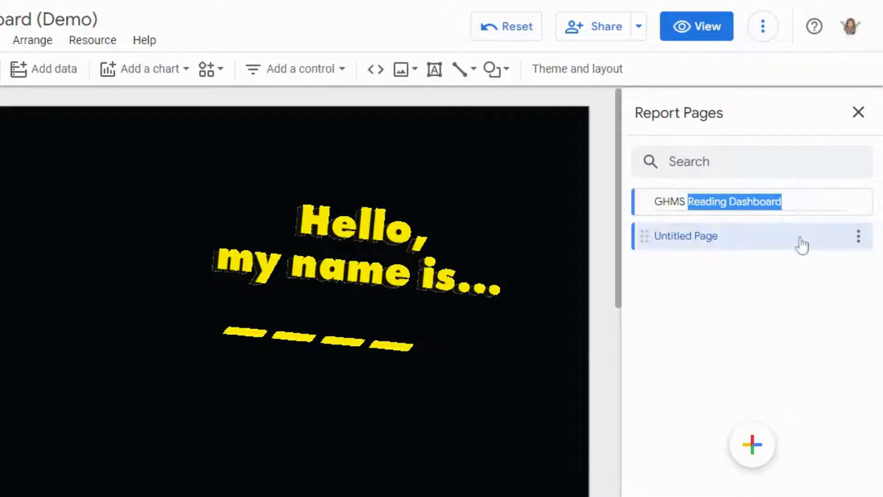
click(858, 240)
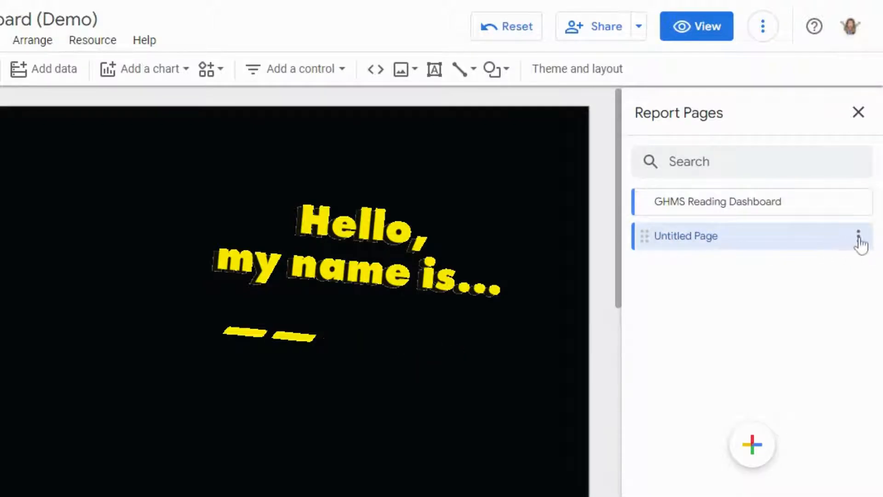
click(859, 242)
click(804, 248)
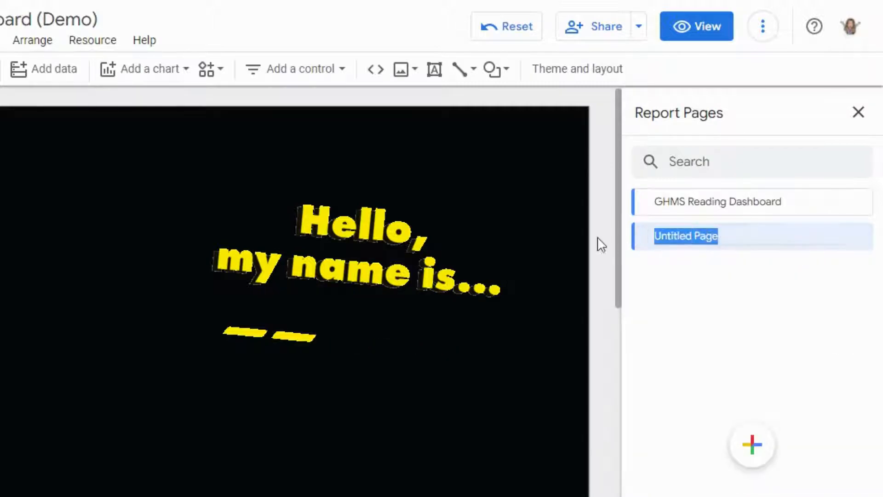
key(ctrl+a)
text(6th )
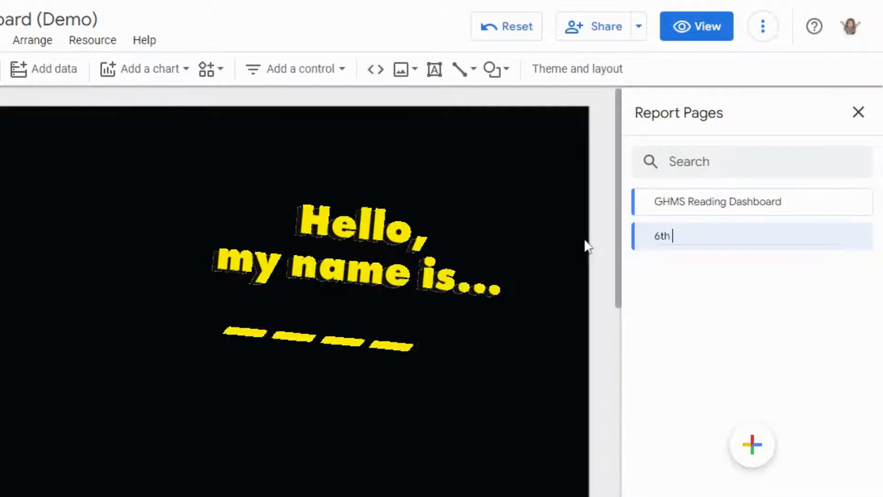
text(Grade Reading Dashboard)
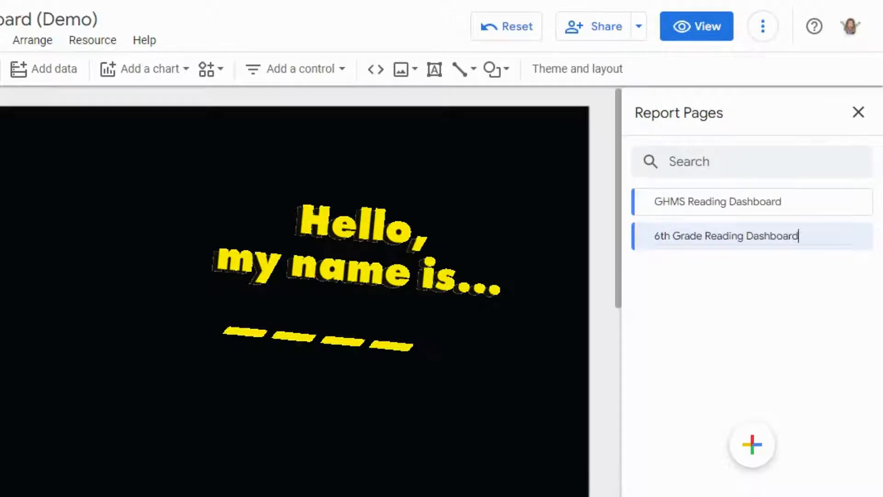
click(444, 255)
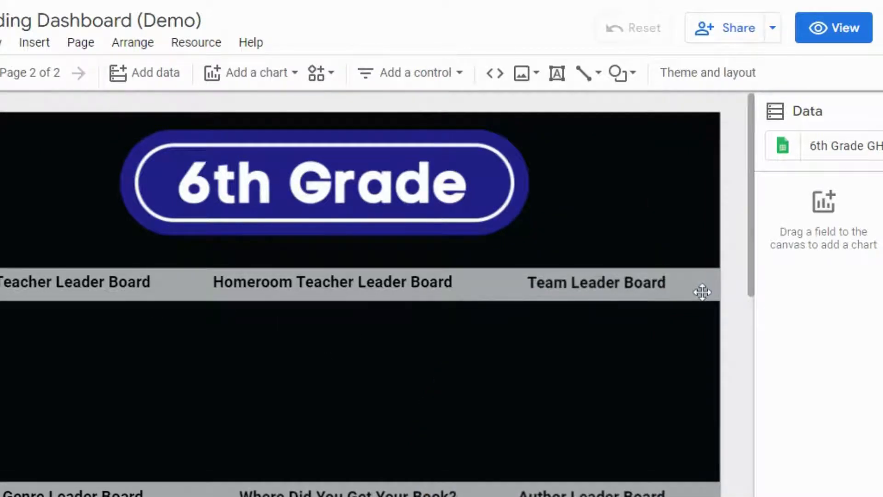
Step: Insert a scorecard chart in the upper-left corner of the 6th Grade page, beside the 6th Grade title
scroll(682, 313, down, 3)
scroll(683, 313, up, 3)
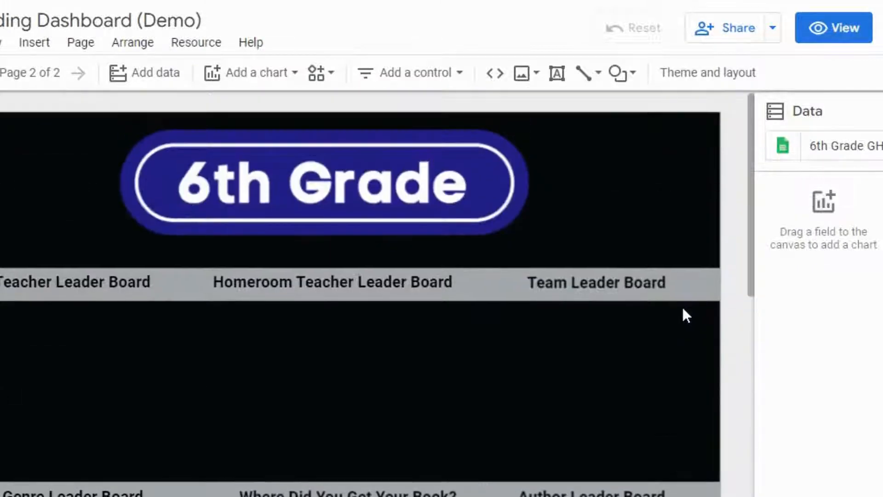
scroll(682, 315, down, 6)
scroll(682, 315, up, 6)
click(46, 43)
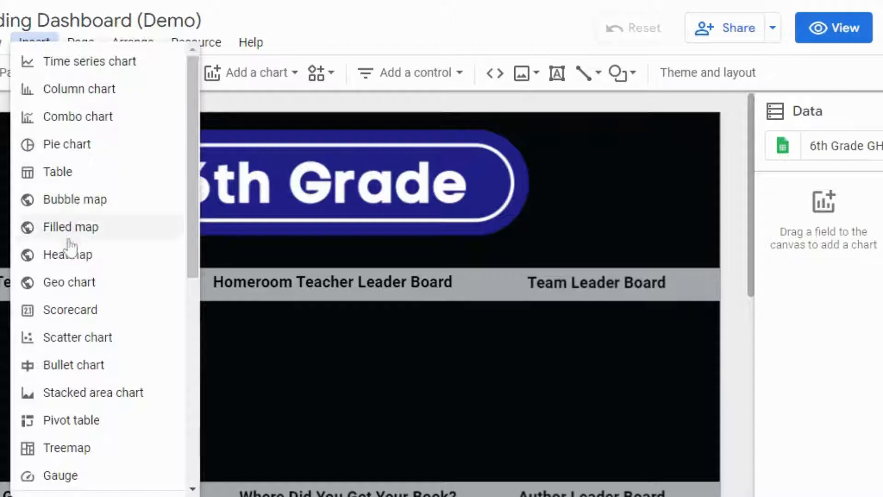
click(82, 316)
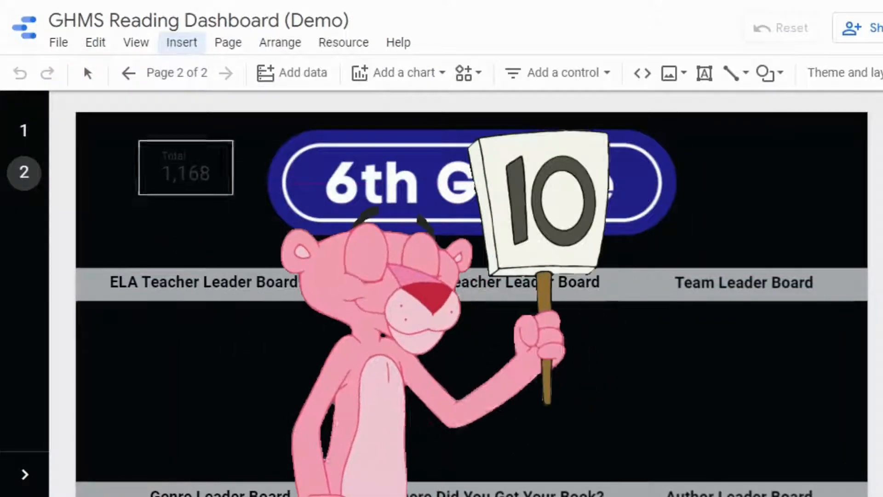
click(90, 137)
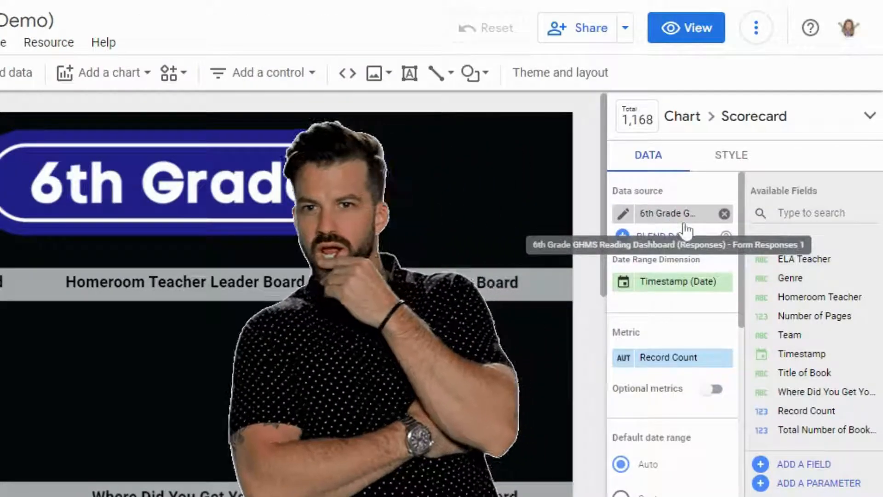
Step: Remove the scorecard's data source and reassign it to the 6th Grade GHMS Reading Dashboard responses
click(725, 214)
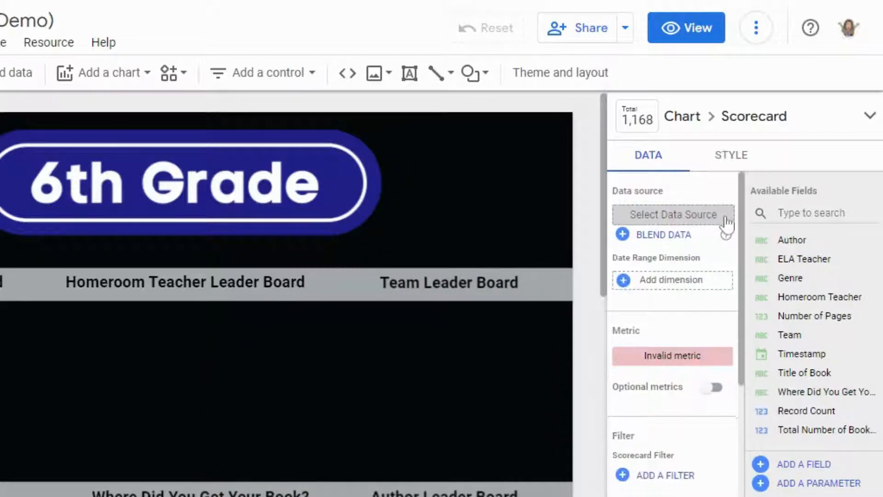
click(698, 220)
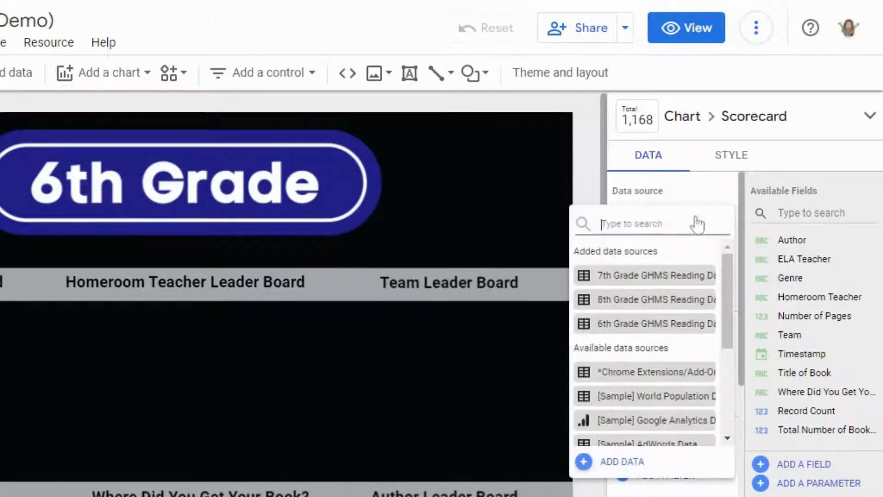
click(650, 324)
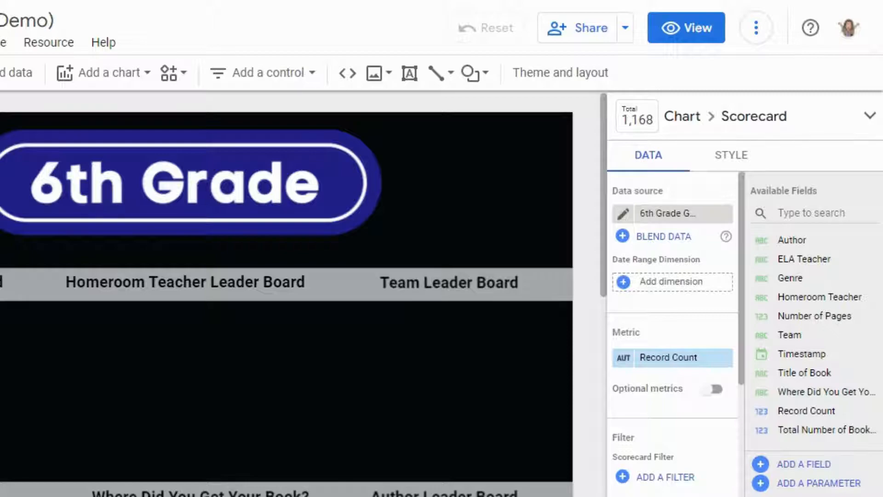
Step: Set the scorecard's metric to Total Number of Books Read and widen the scorecard to fit its label
scroll(650, 301, down, 2)
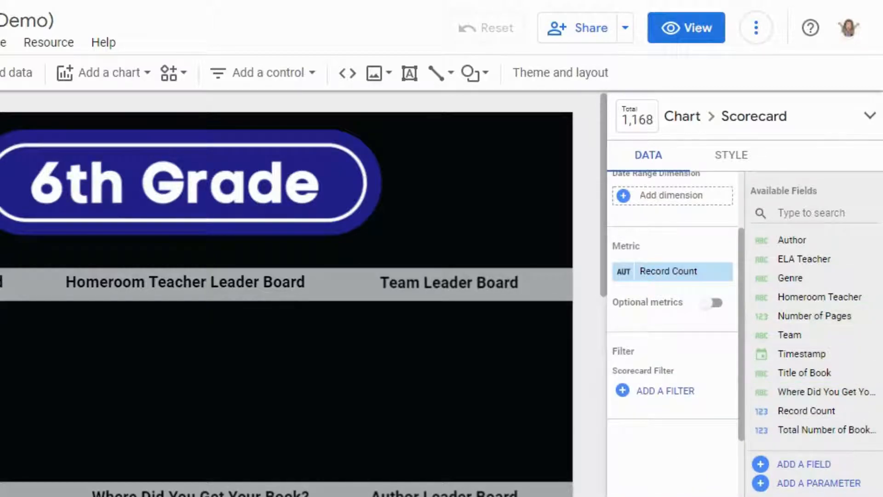
drag(814, 431, 679, 266)
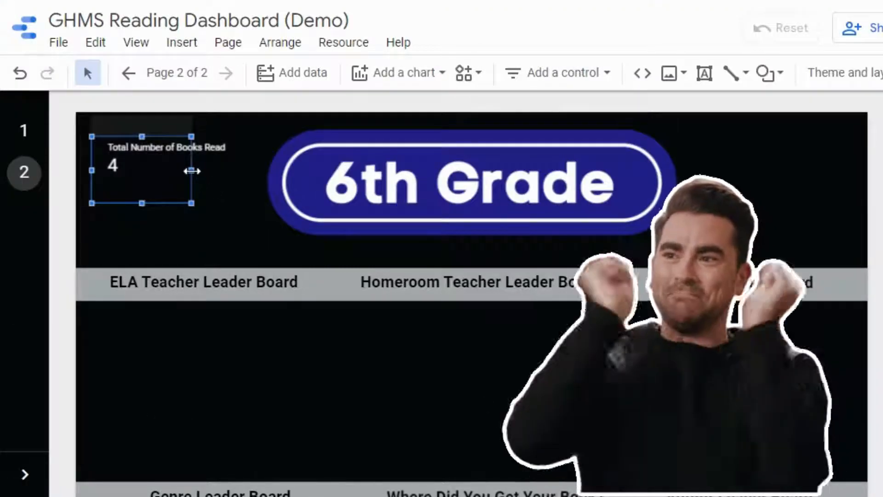
drag(191, 170, 237, 170)
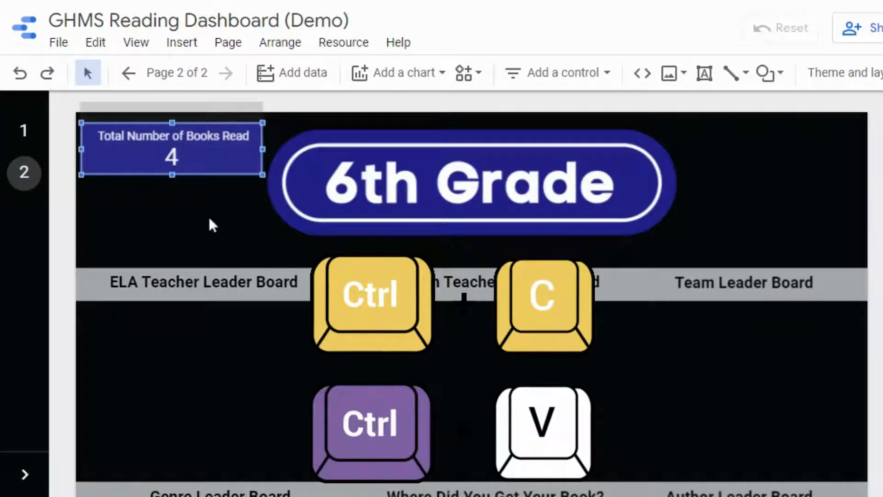
Step: Duplicate the Total Number of Books Read scorecard and place the copy directly below the original
key(ctrl+c)
key(ctrl+v)
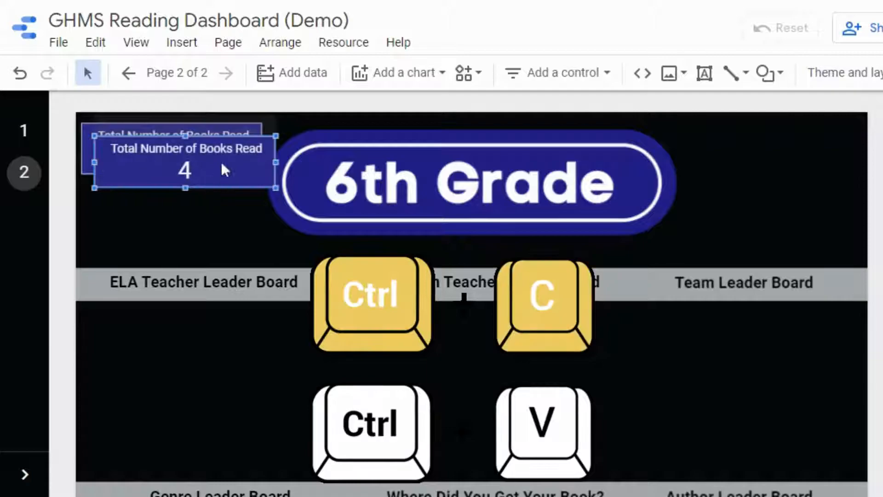
drag(227, 164, 213, 224)
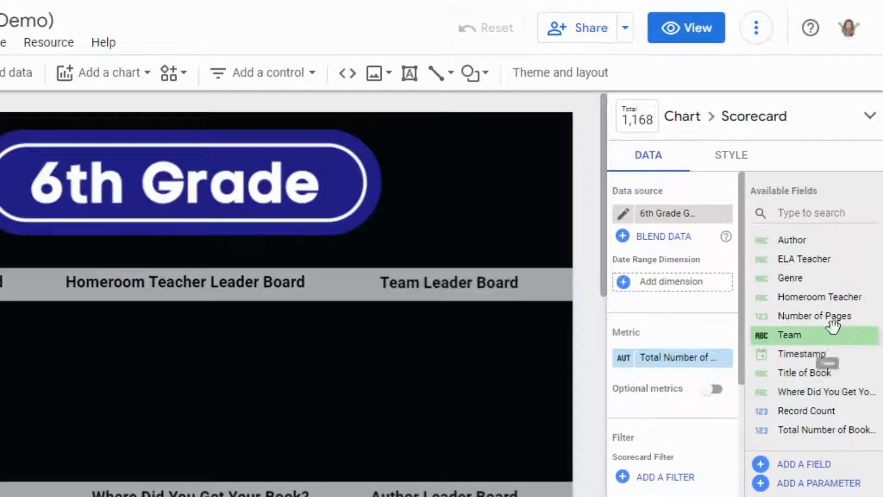
Step: Set the copied scorecard's metric to Number of Pages, aggregated as Sum
drag(780, 317, 688, 360)
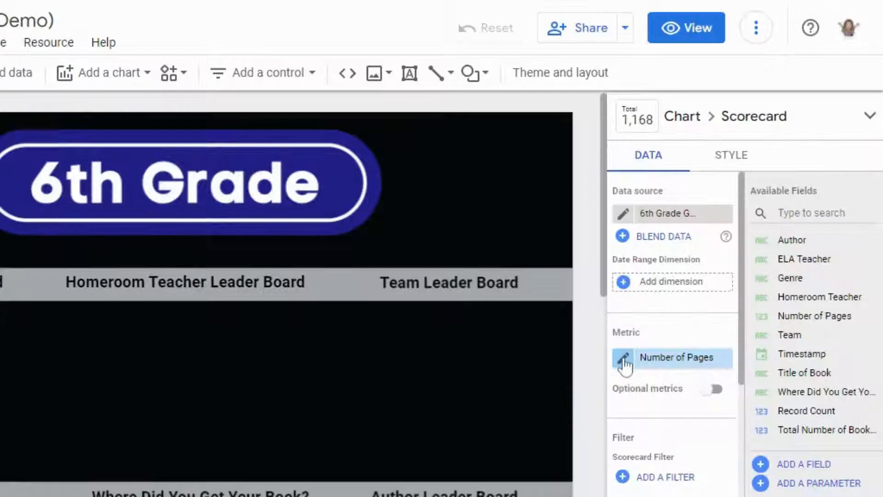
click(624, 358)
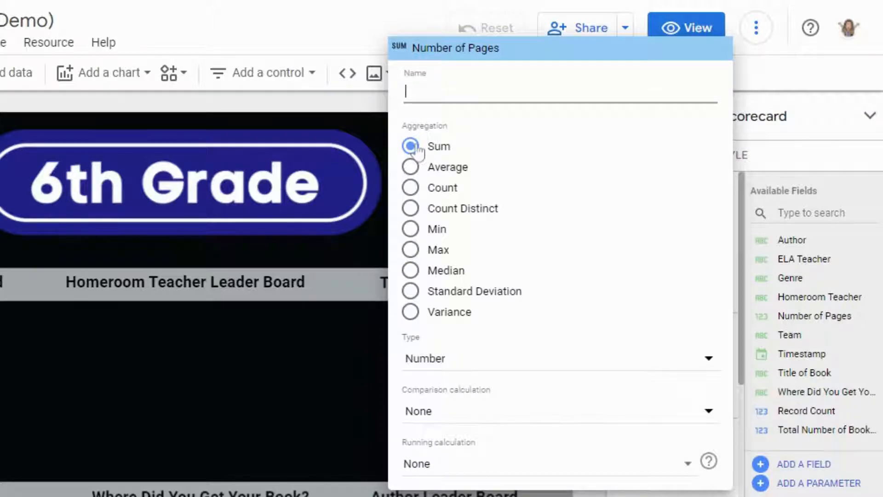
click(332, 353)
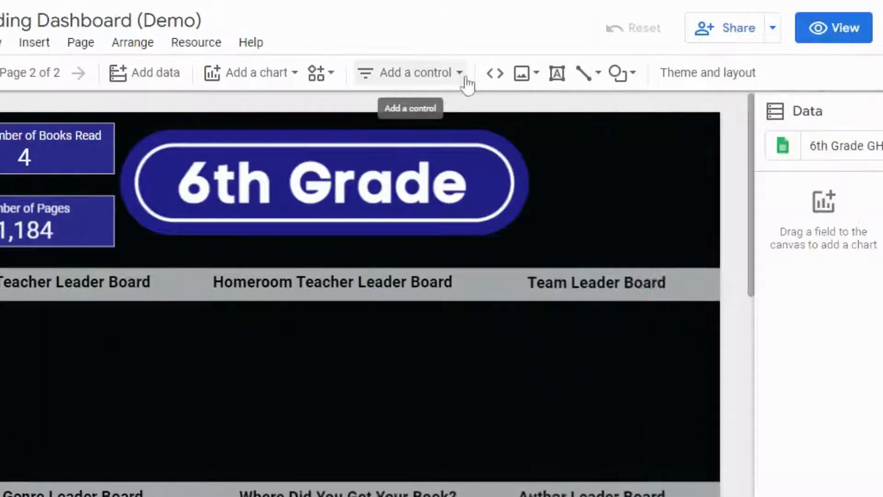
Step: Add a drop-down list control in the page's upper-right corner and set its control field to Homeroom Teacher
click(463, 73)
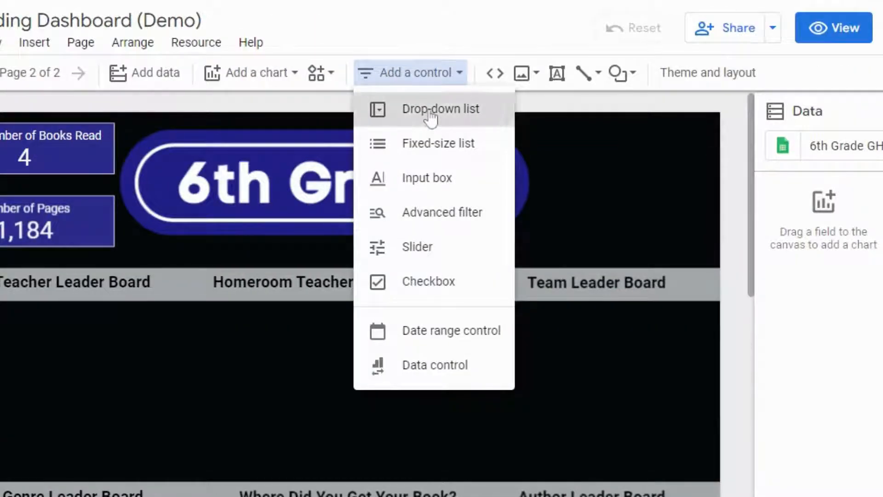
click(430, 113)
click(522, 134)
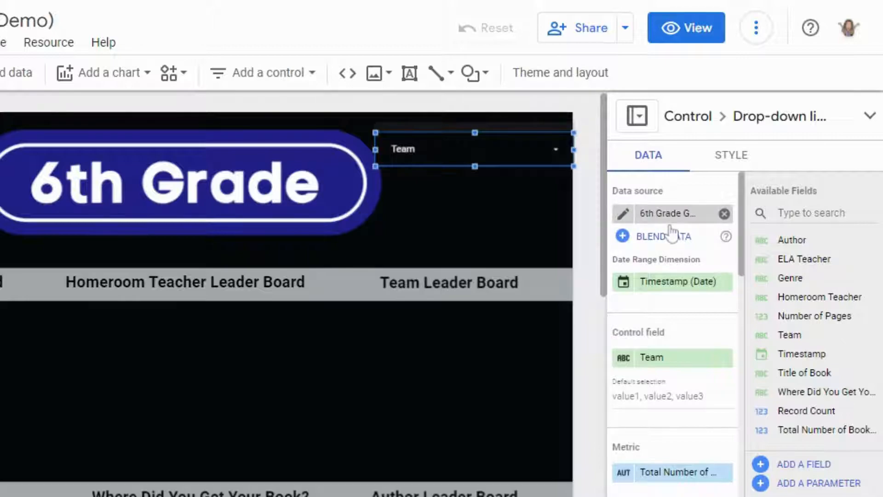
scroll(645, 292, down, 2)
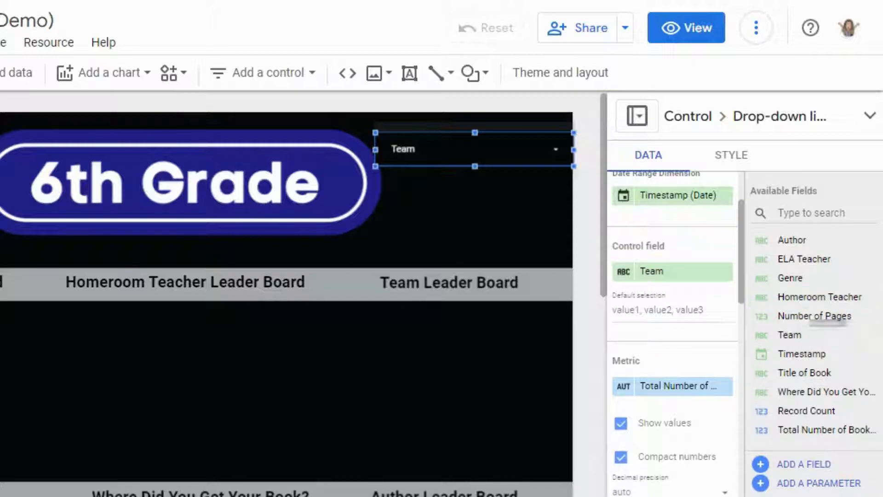
drag(762, 293, 692, 271)
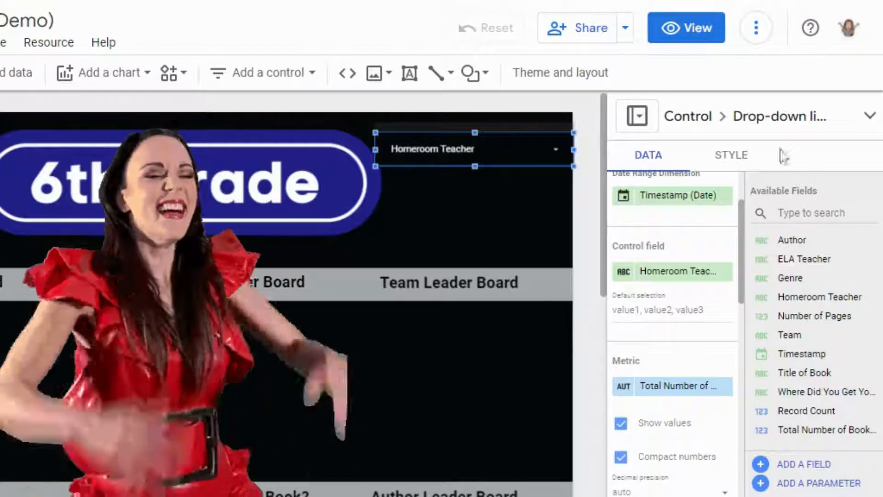
Step: Give the Homeroom Teacher drop-down a dark blue theme background and a white border, and narrow it slightly from its left edge
click(735, 155)
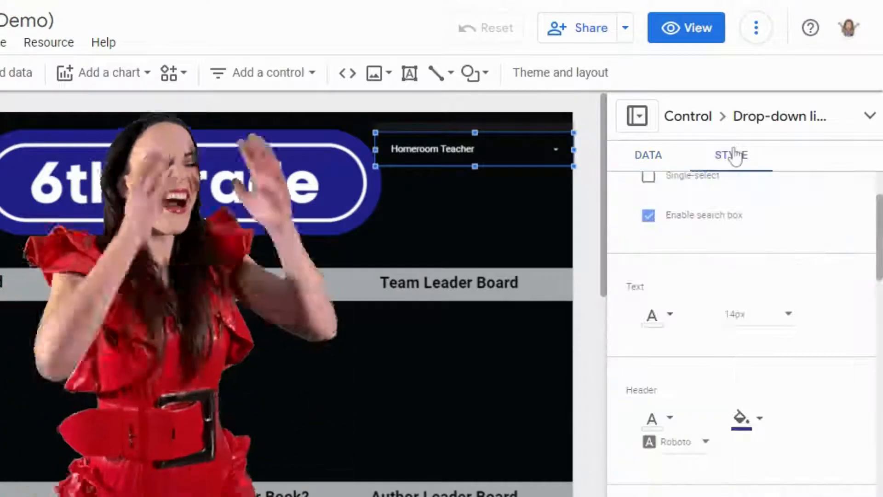
scroll(763, 343, down, 2)
scroll(763, 334, down, 4)
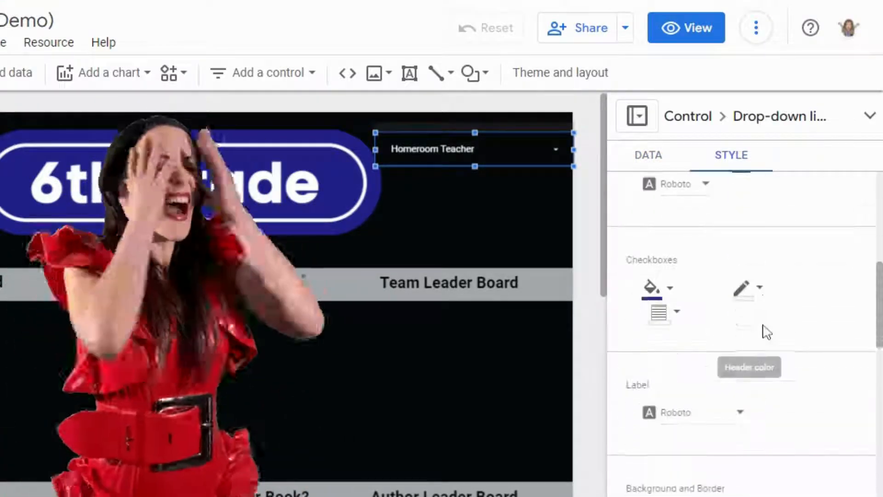
scroll(714, 336, down, 4)
scroll(681, 368, down, 2)
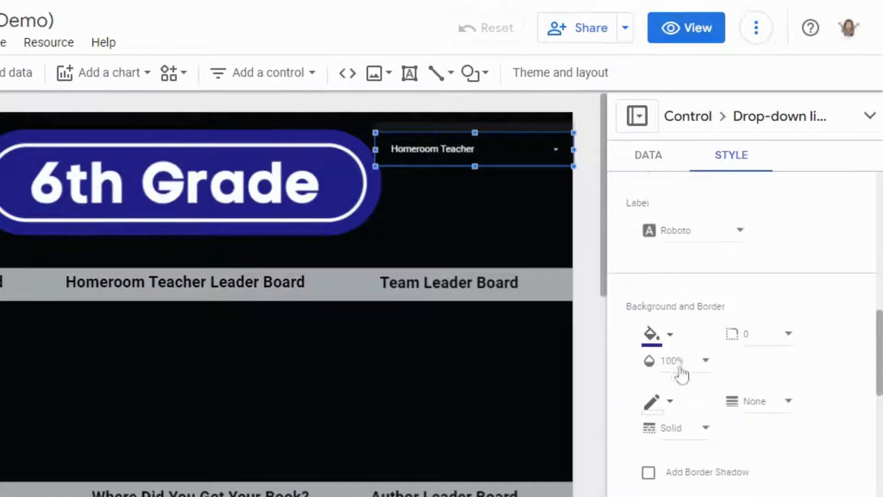
click(674, 265)
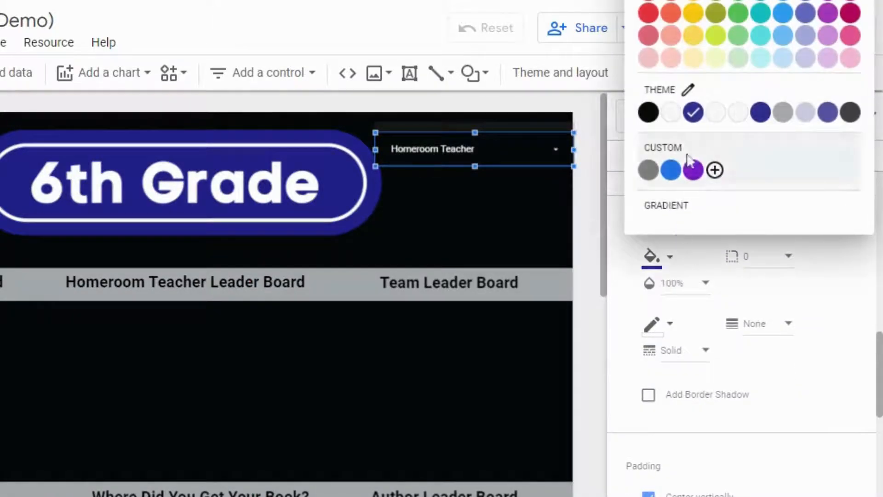
click(691, 112)
click(670, 326)
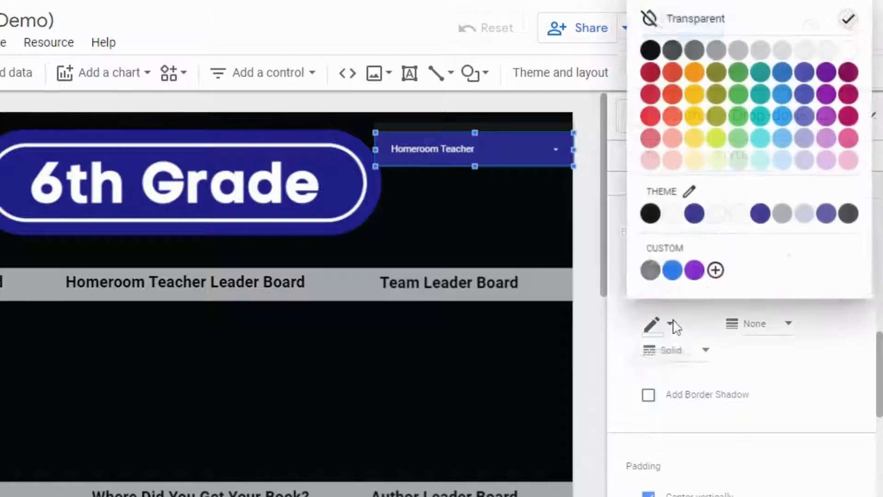
click(671, 213)
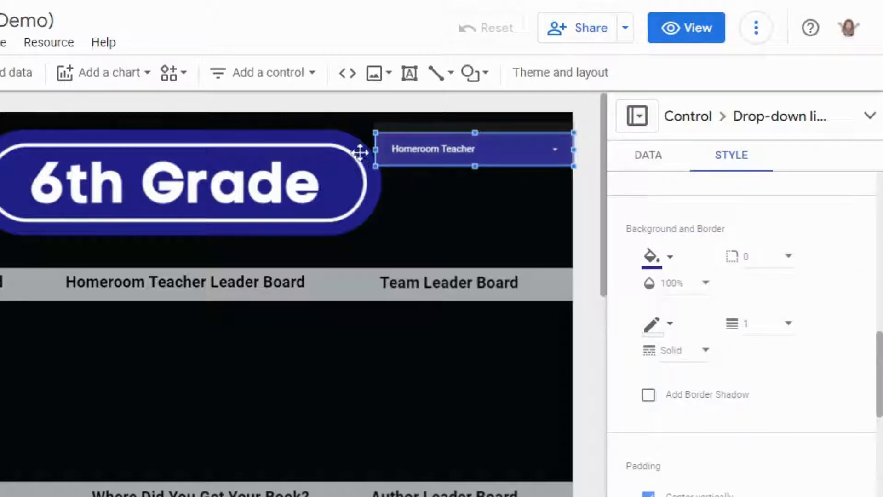
drag(376, 148, 392, 148)
click(647, 159)
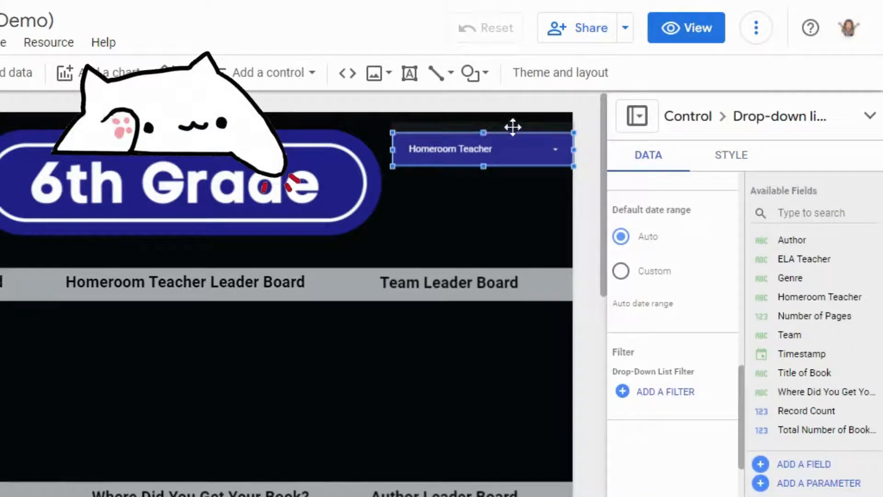
Step: Nudge the Homeroom Teacher drop-down slightly to the left and set its list order to Ascending
drag(513, 127, 507, 126)
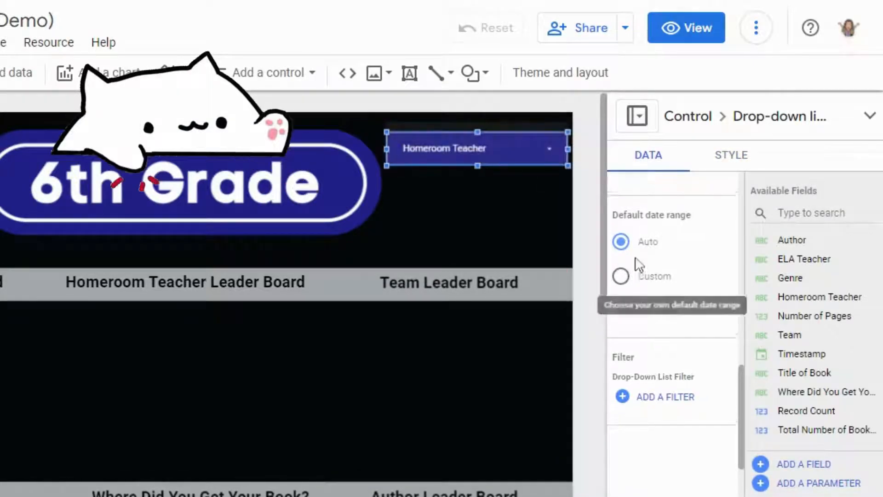
scroll(638, 265, up, 6)
scroll(644, 265, up, 5)
scroll(652, 266, down, 5)
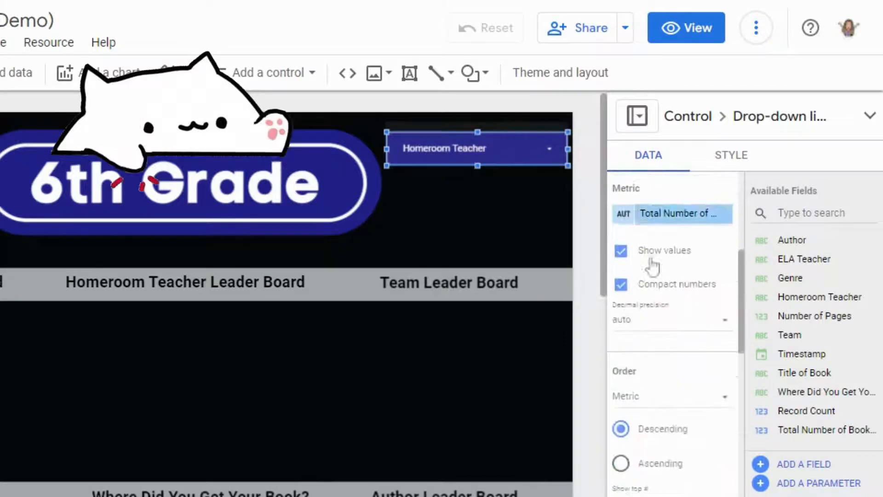
scroll(629, 349, down, 2)
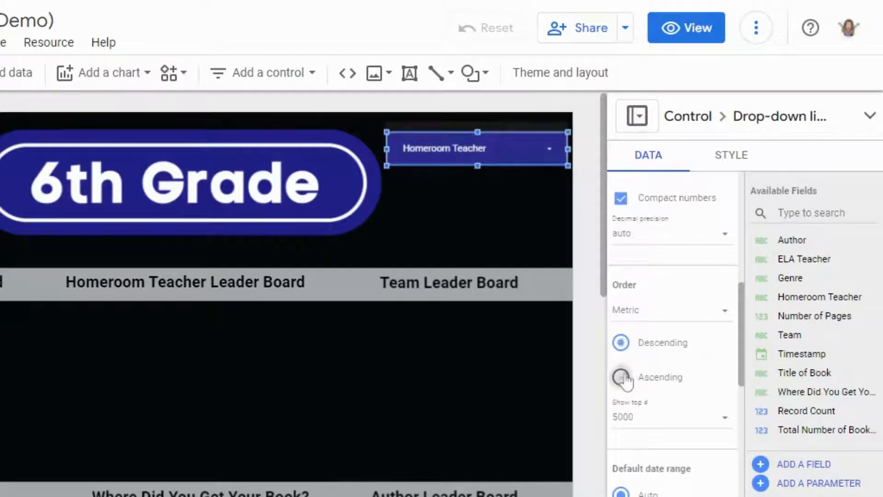
click(622, 377)
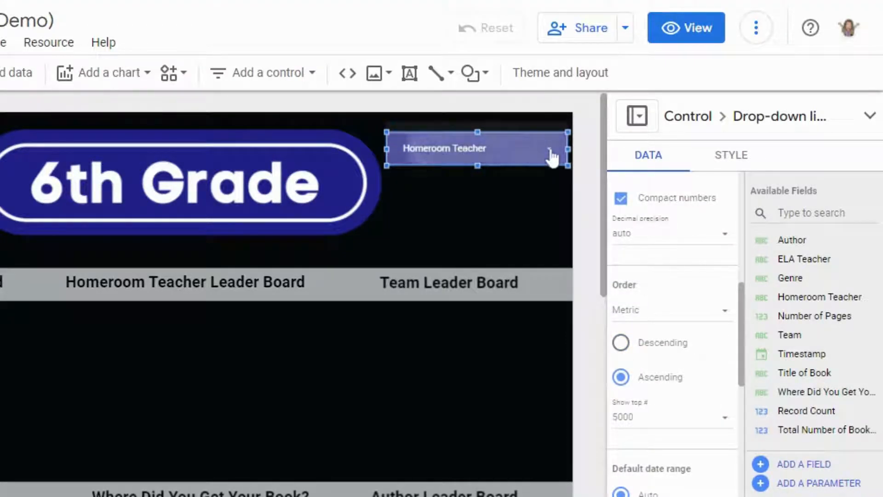
click(551, 152)
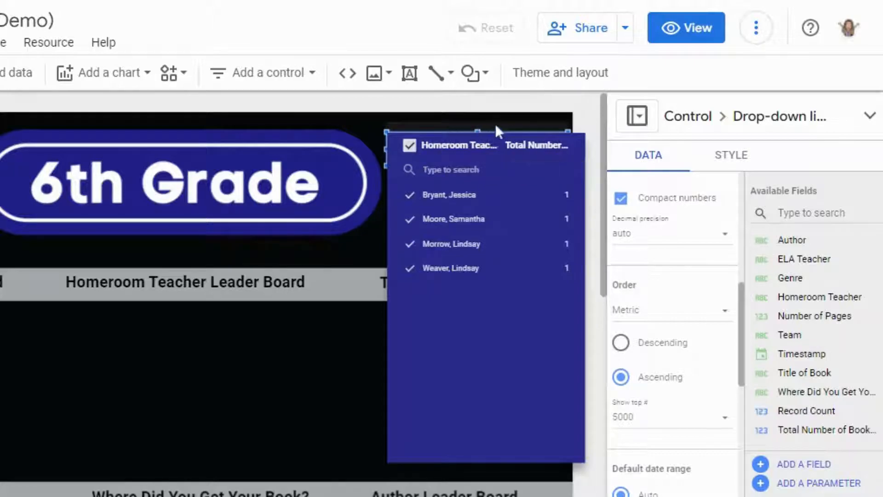
click(511, 123)
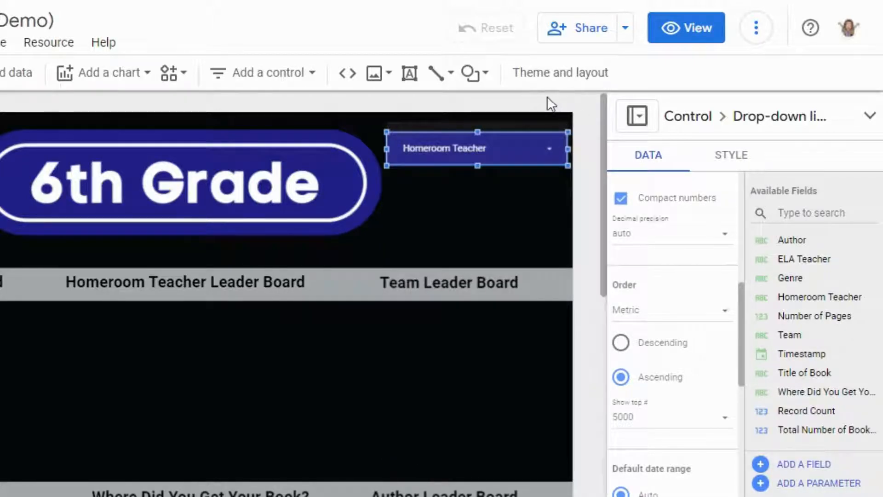
Step: Duplicate the Homeroom Teacher drop-down directly below the original and set the copy's control field to ELA Teacher
key(ctrl+v)
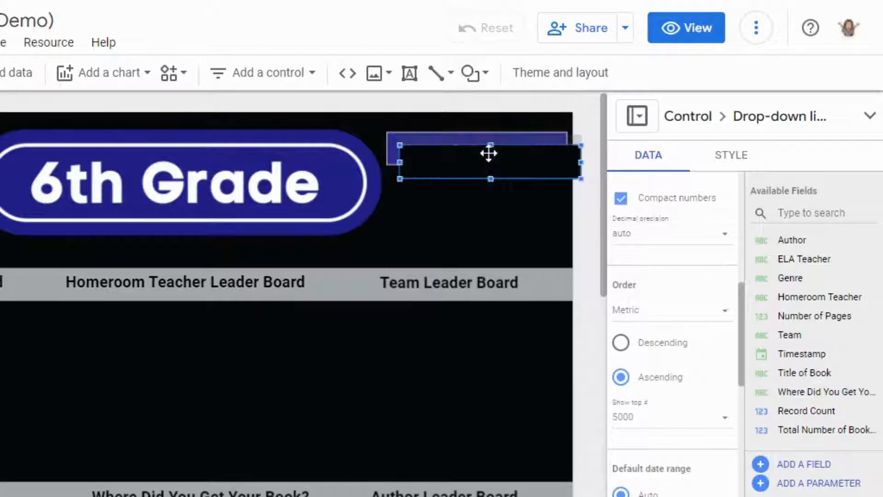
mouse_move(436, 166)
mouse_down()
mouse_move(420, 167)
mouse_move(438, 162)
mouse_move(440, 177)
mouse_up()
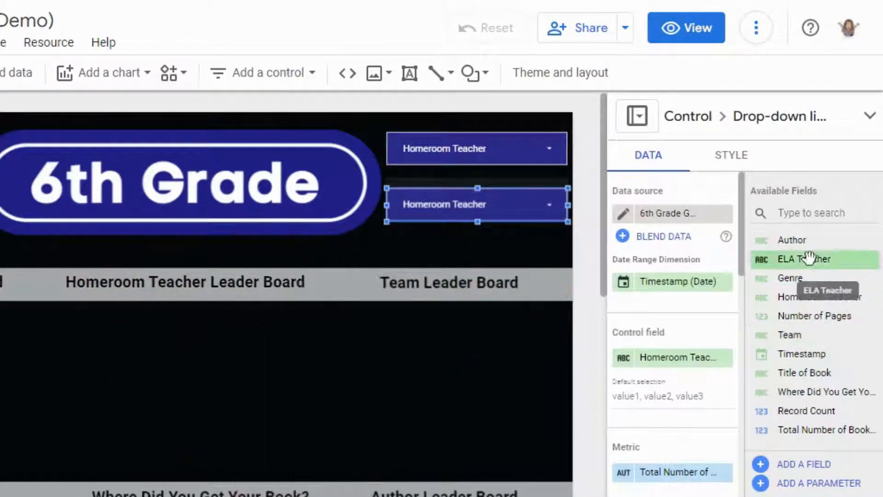
drag(796, 258, 795, 258)
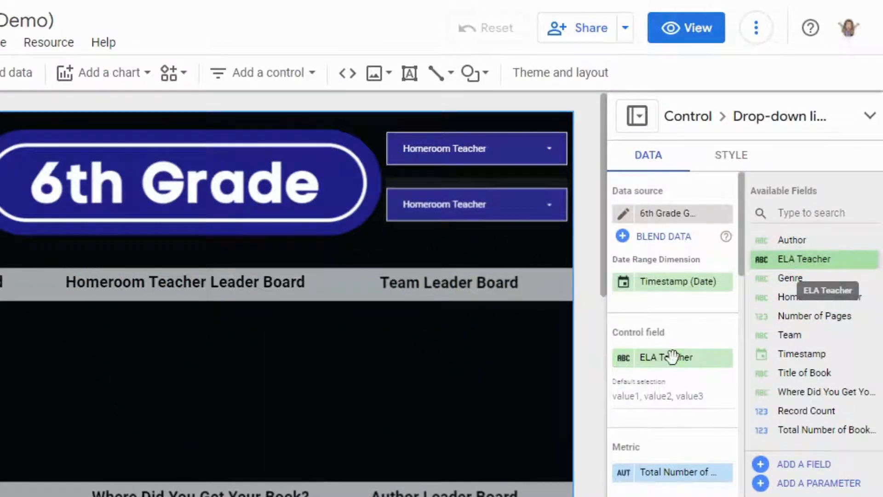
drag(672, 356, 674, 355)
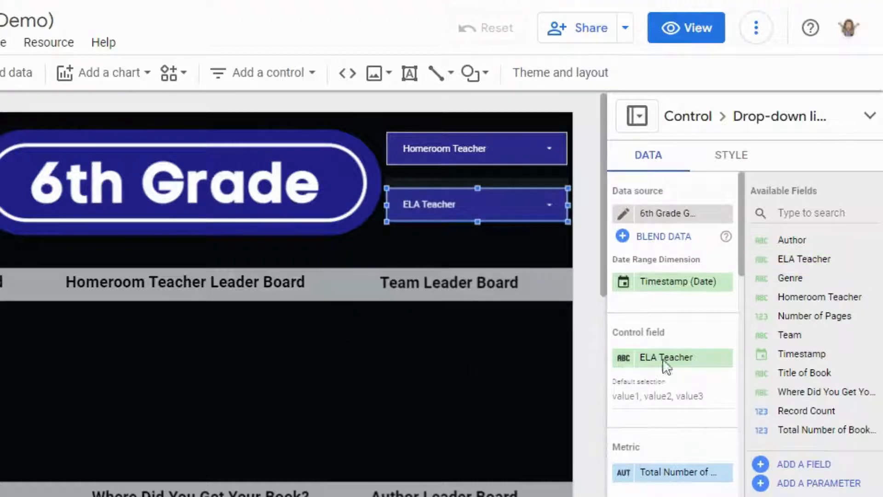
scroll(704, 387, down, 6)
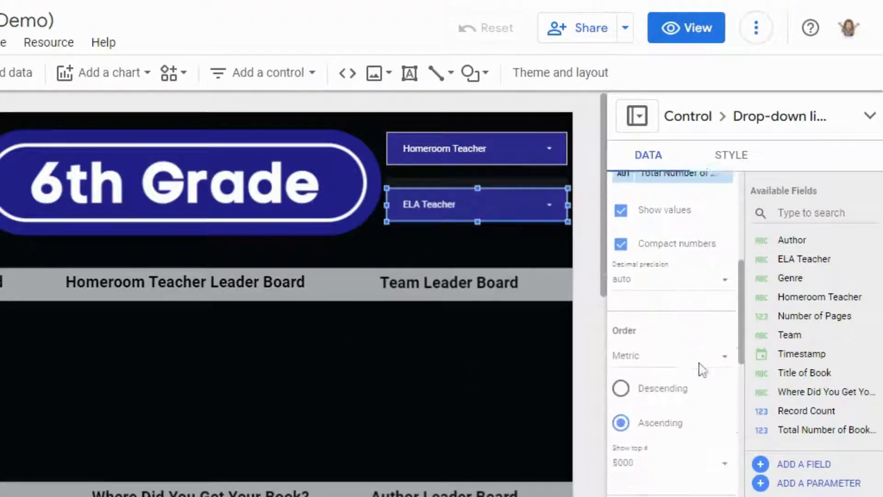
scroll(681, 396, down, 1)
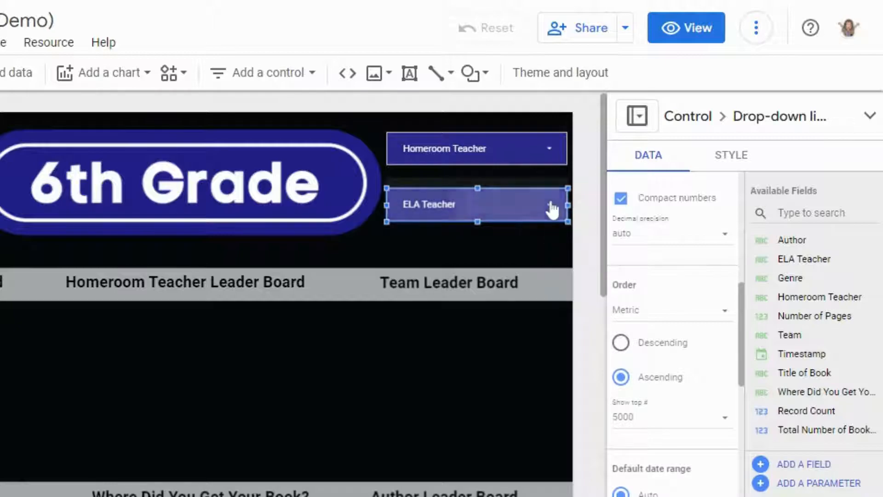
click(554, 210)
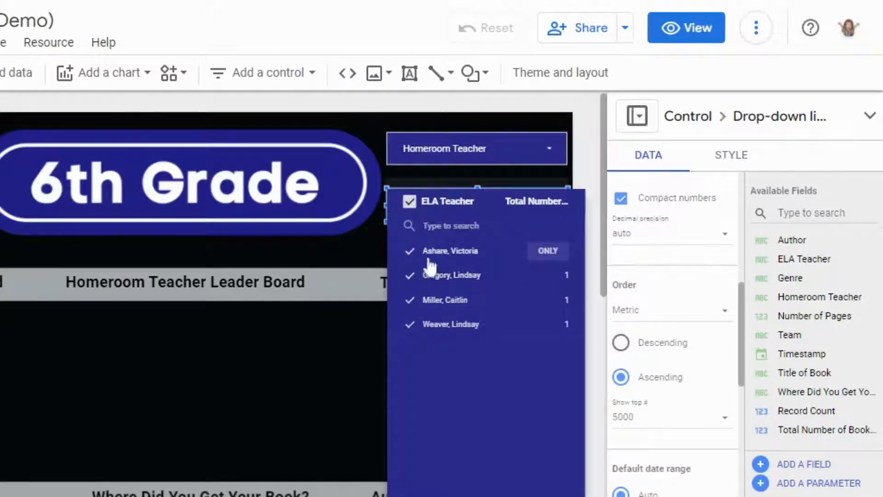
click(589, 156)
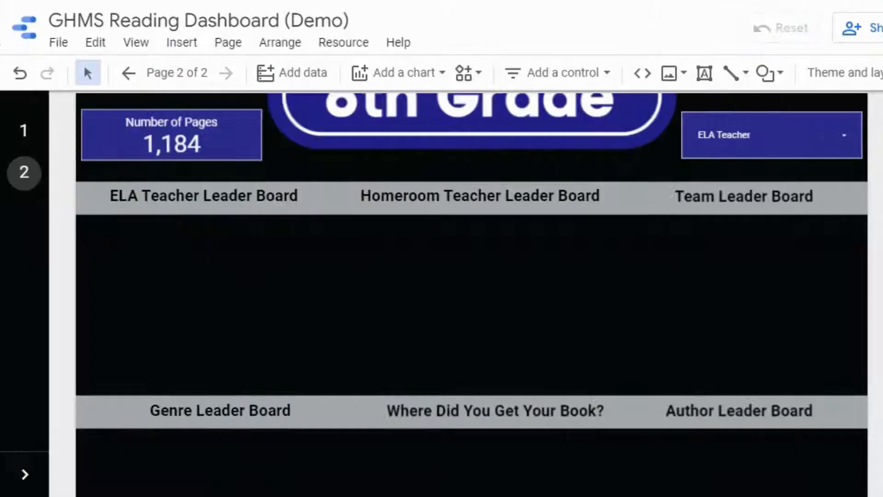
Step: Insert a column chart directly below the ELA Teacher Leader Board heading
click(183, 44)
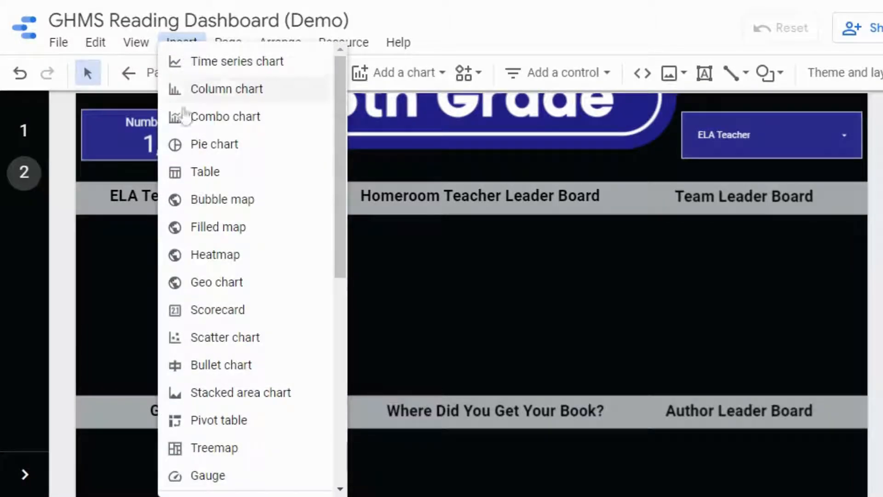
click(216, 89)
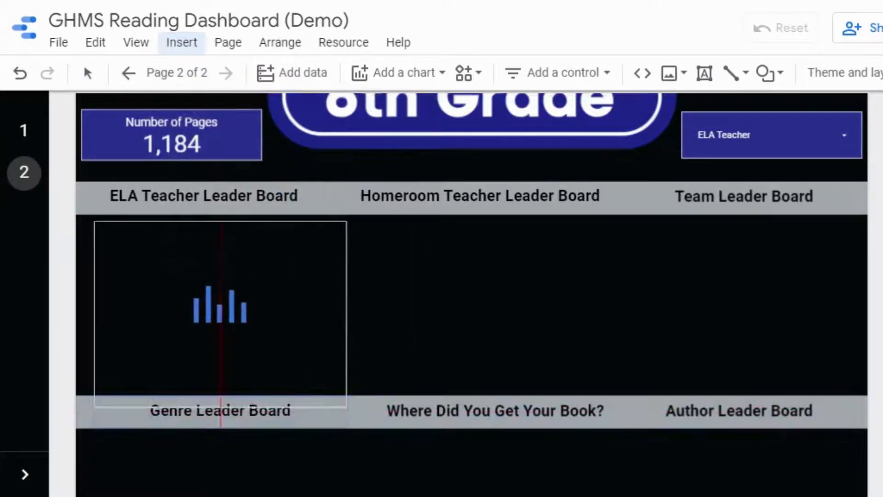
click(84, 219)
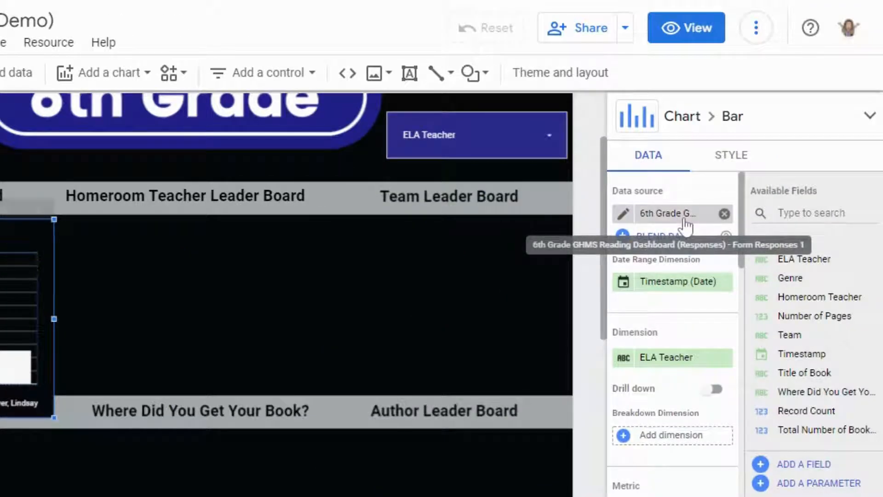
Step: Replace the column chart's Number of Pages metric with Record Count
scroll(686, 226, down, 4)
scroll(688, 230, up, 2)
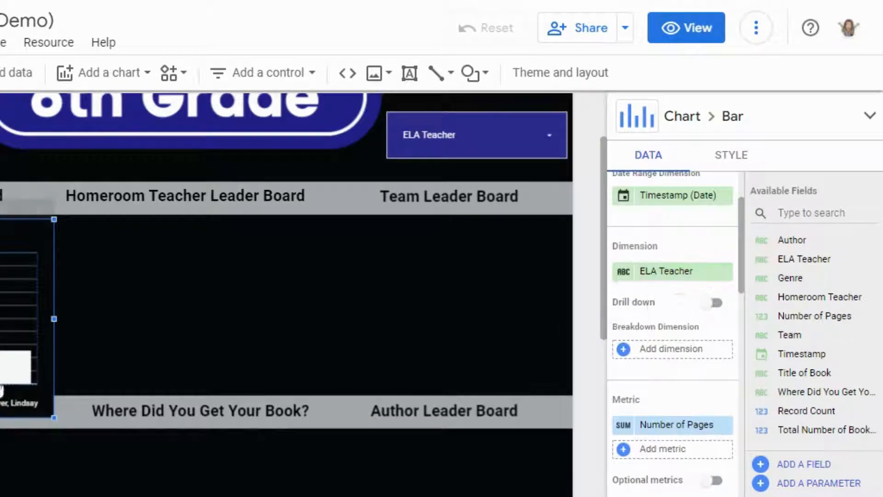
scroll(690, 394, down, 2)
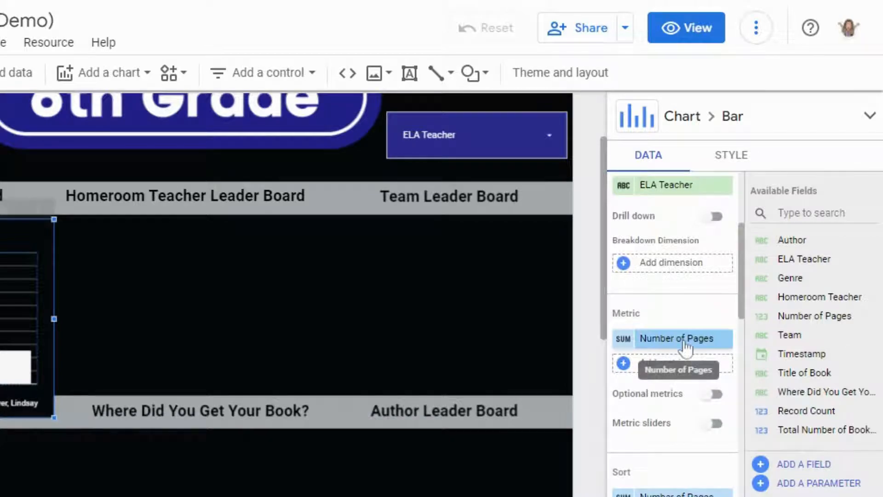
click(732, 354)
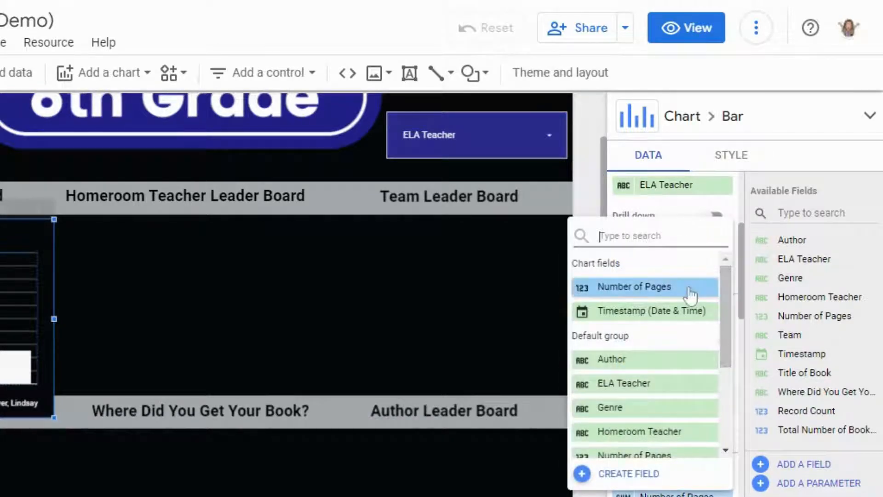
scroll(690, 296, down, 2)
scroll(689, 296, down, 2)
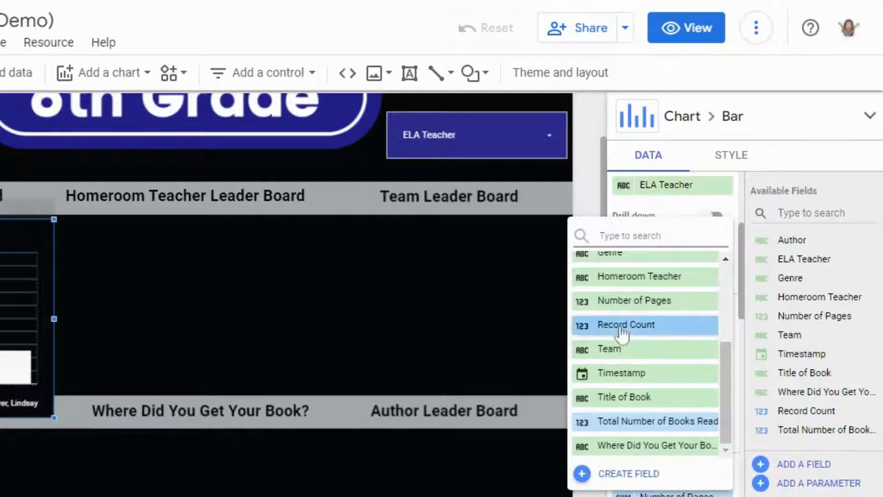
click(658, 327)
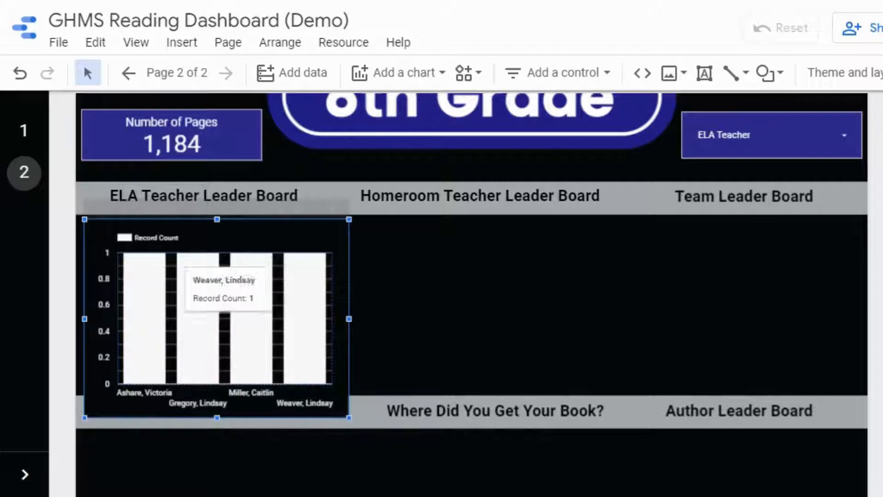
Step: Shrink the column chart to fit between the ELA Teacher Leader Board and Genre Leader Board heading bars
drag(348, 419, 320, 391)
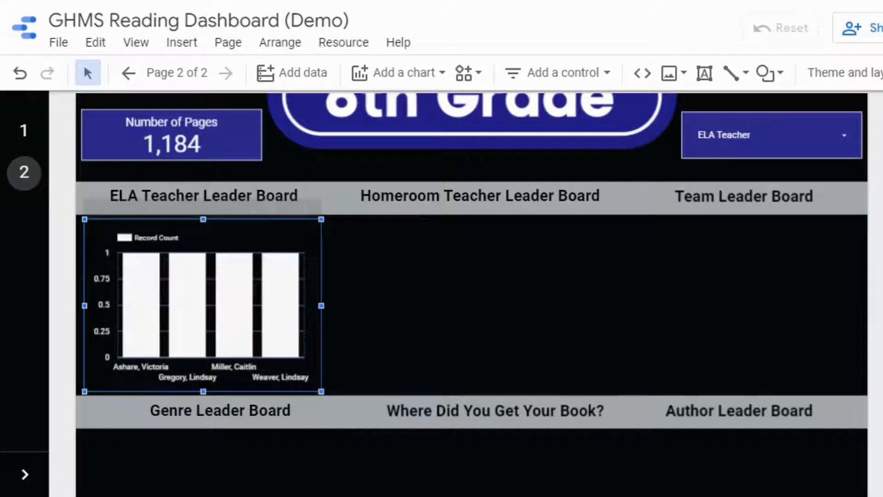
mouse_move(171, 278)
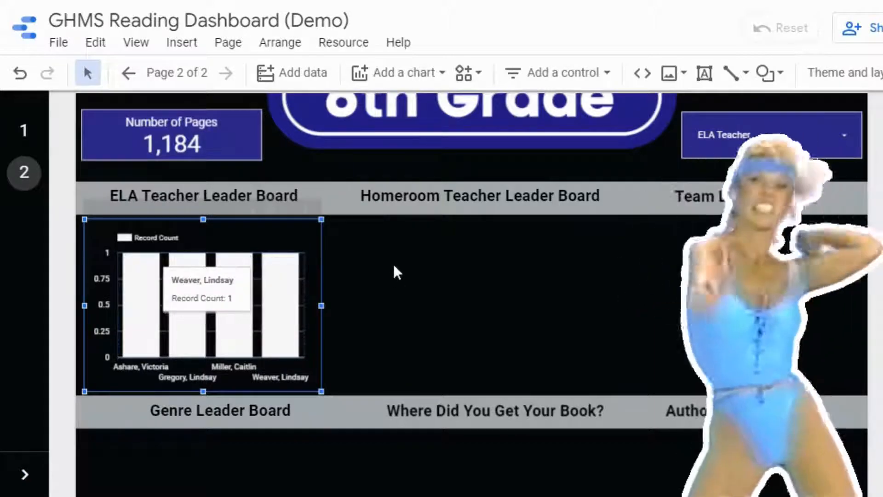
click(440, 292)
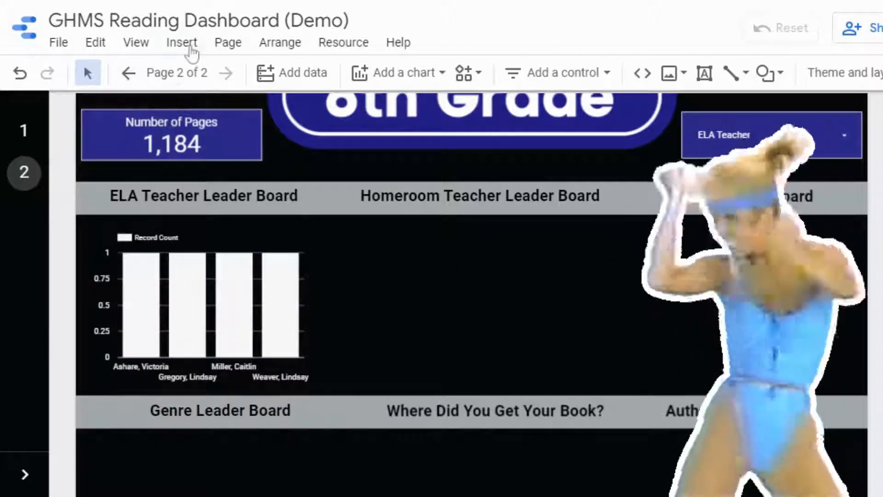
Step: Insert a pie chart below the Homeroom Teacher Leader Board heading
click(188, 46)
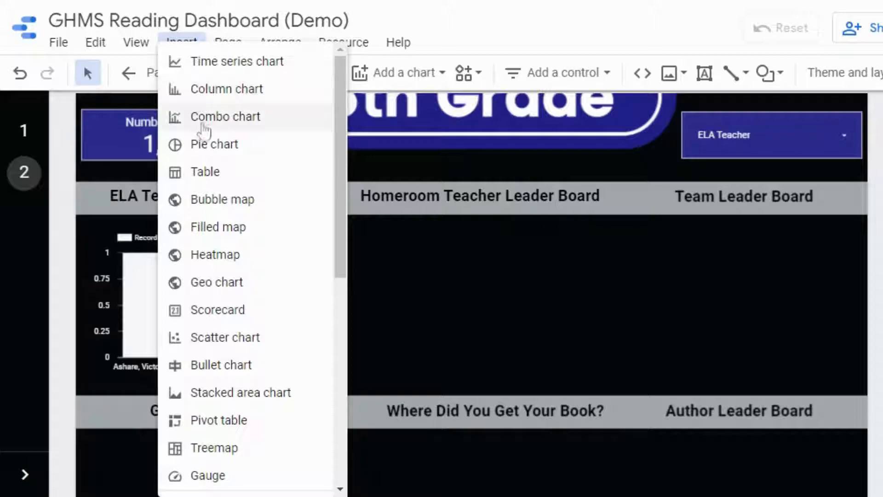
click(202, 148)
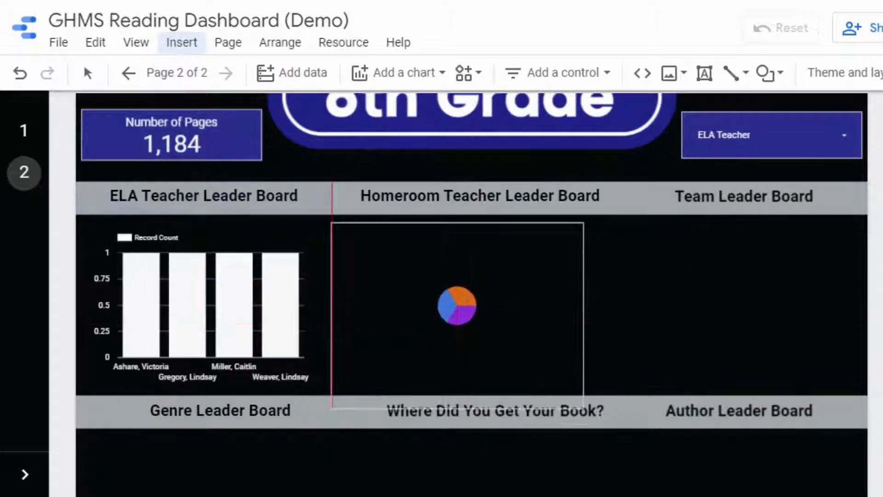
click(481, 308)
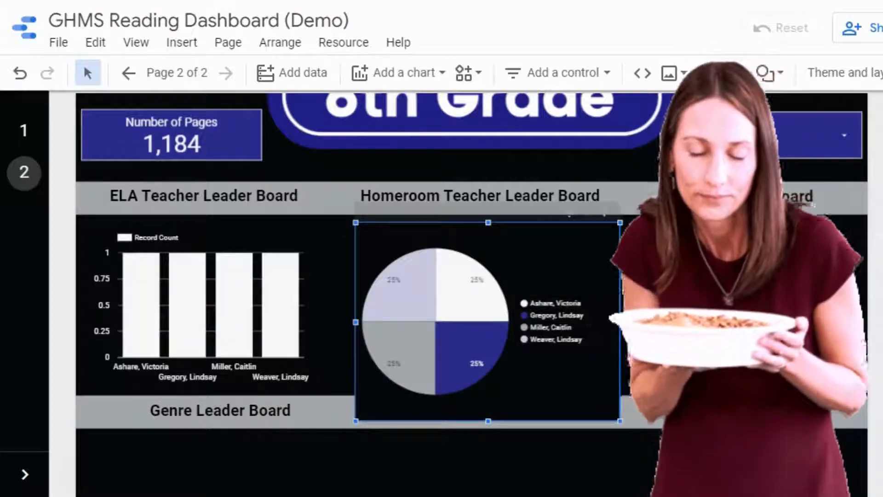
Step: Set the pie chart's dimension to Homeroom Teacher, then shrink and center the chart under the Homeroom Teacher Leader Board heading
mouse_move(466, 320)
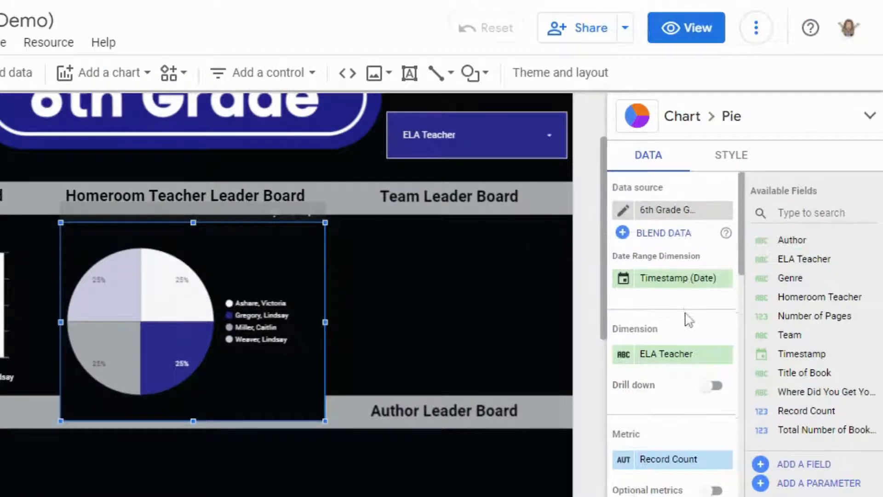
scroll(641, 281, down, 2)
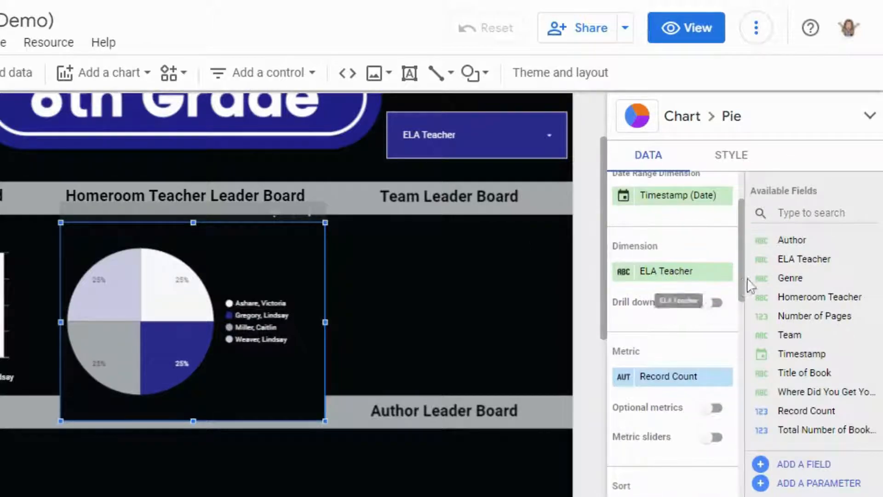
drag(827, 299, 680, 274)
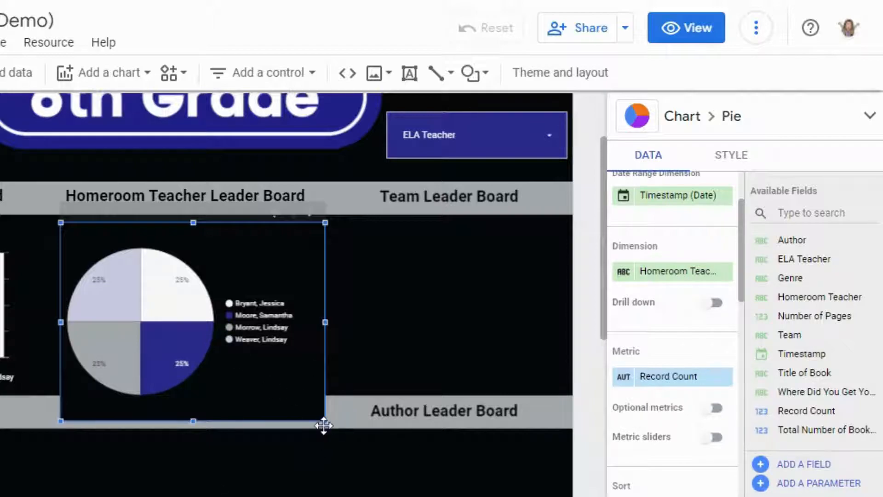
drag(324, 421, 299, 385)
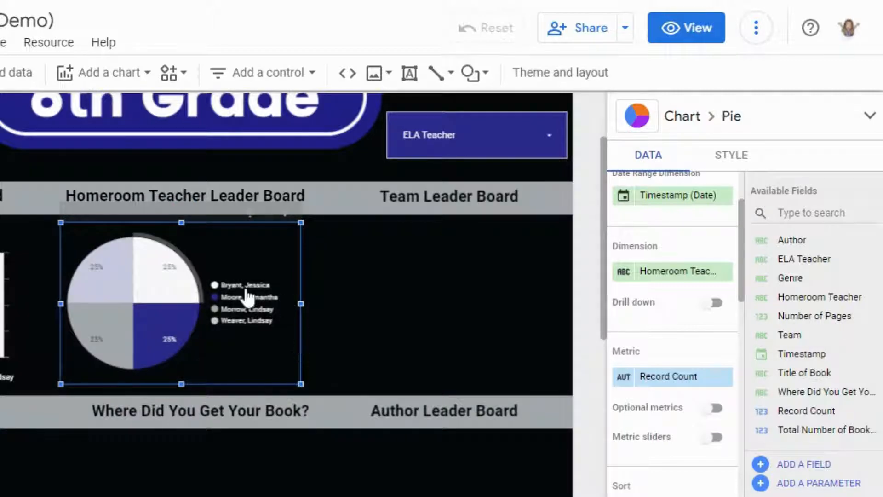
drag(249, 297, 249, 287)
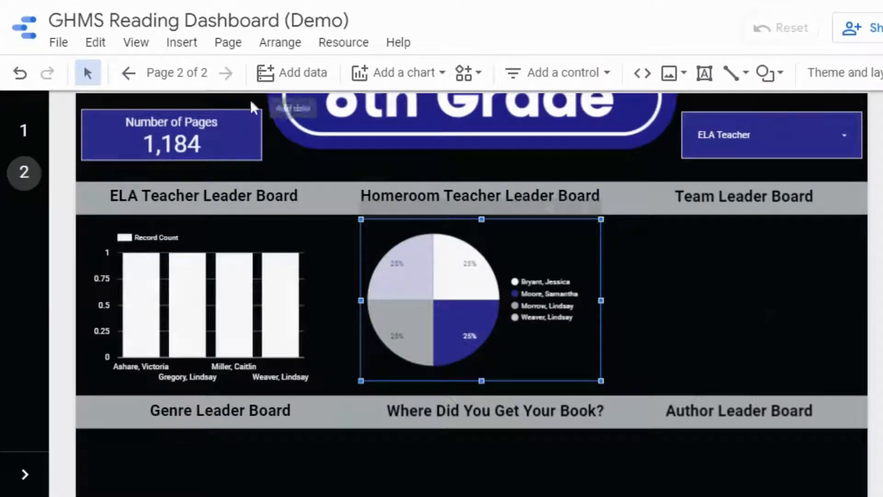
Step: Insert a column chart below the Team Leader Board heading
click(181, 44)
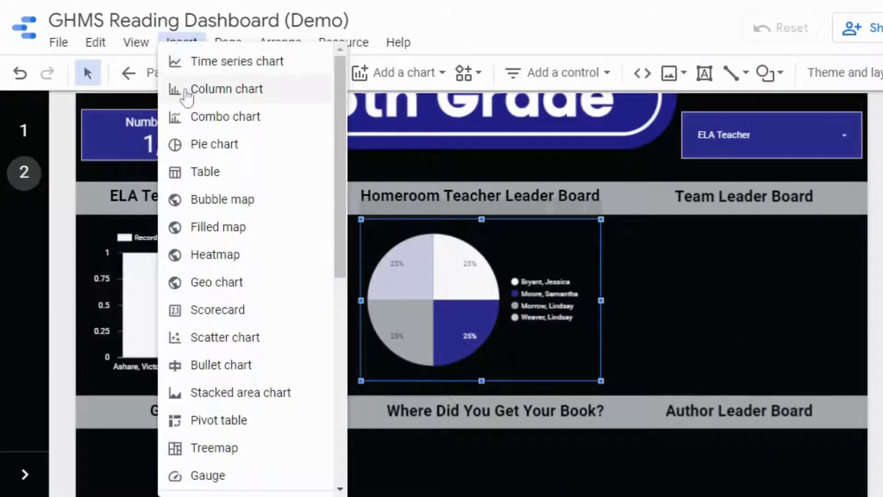
click(211, 87)
click(661, 274)
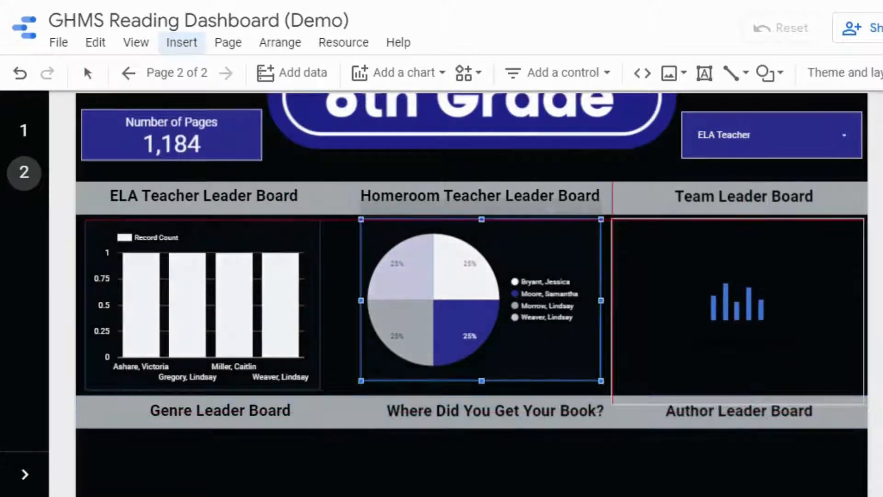
Step: Place the column chart below the Team Leader Board heading, set its dimension to Team and shrink it to fit above the Author Leader Board heading
click(612, 219)
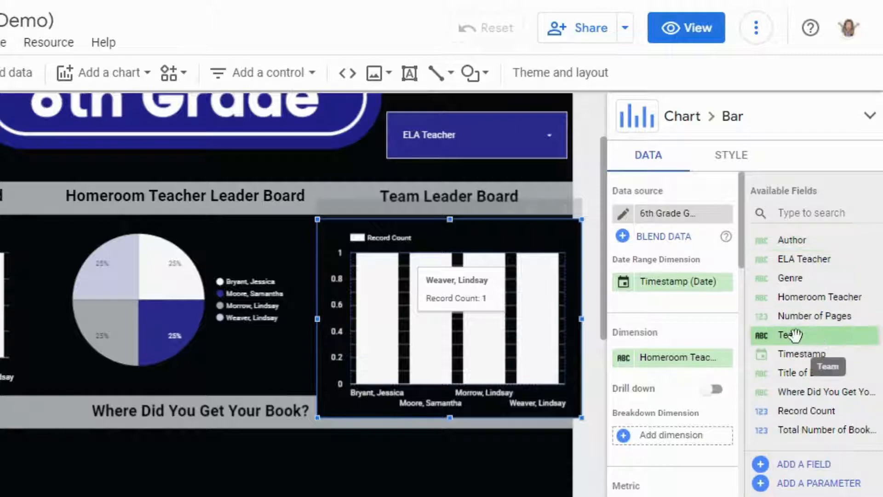
drag(795, 336, 657, 354)
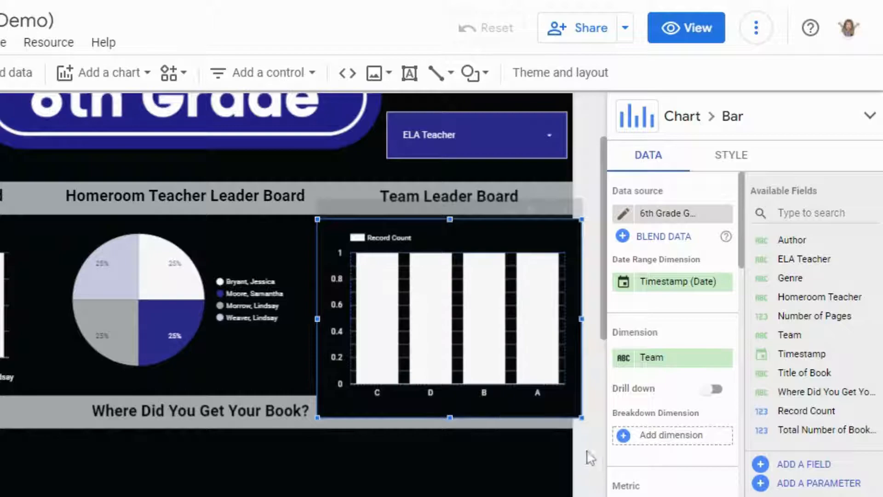
drag(581, 417, 557, 386)
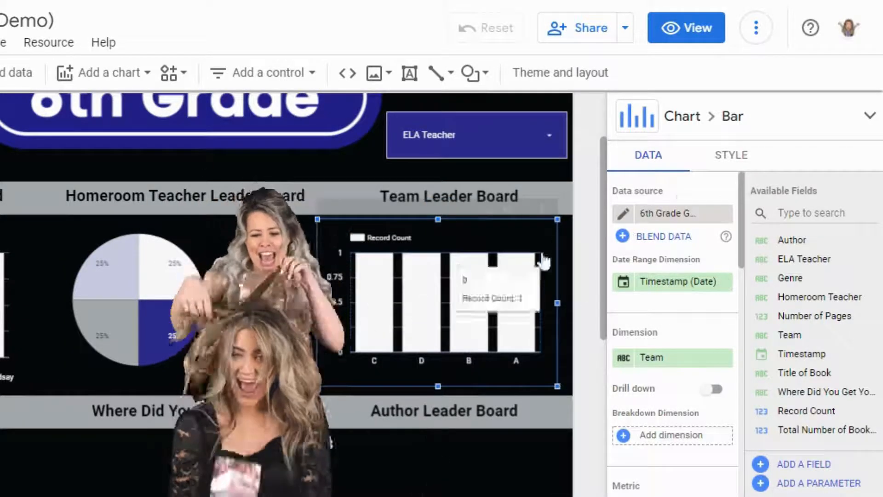
Step: Change the bar color of the Team Leader Board column chart to blue in its style settings
click(742, 156)
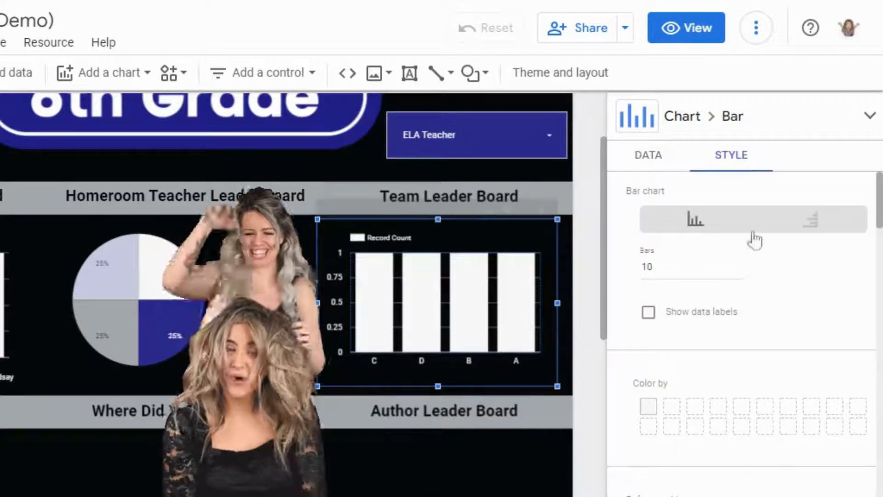
scroll(807, 278, down, 4)
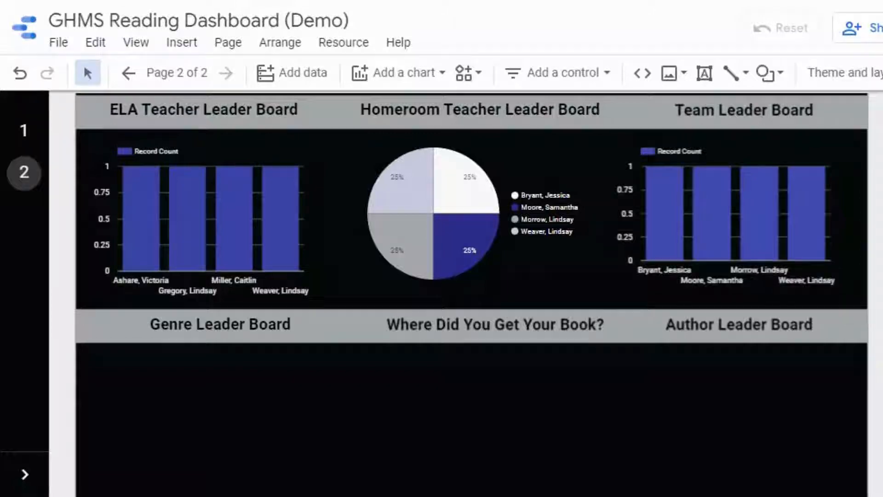
scroll(472, 295, up, 4)
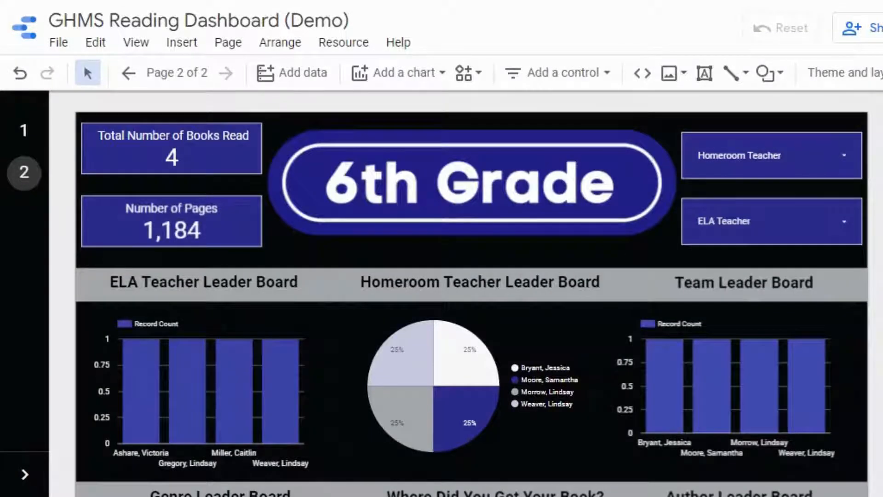
Step: Insert a pie chart below the Genre Leader Board heading and shrink it to fit inside the page
scroll(472, 295, down, 6)
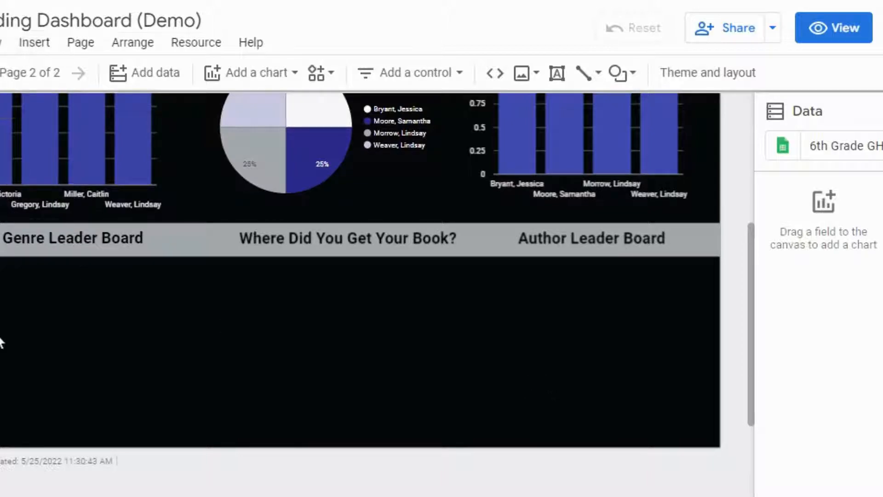
click(35, 42)
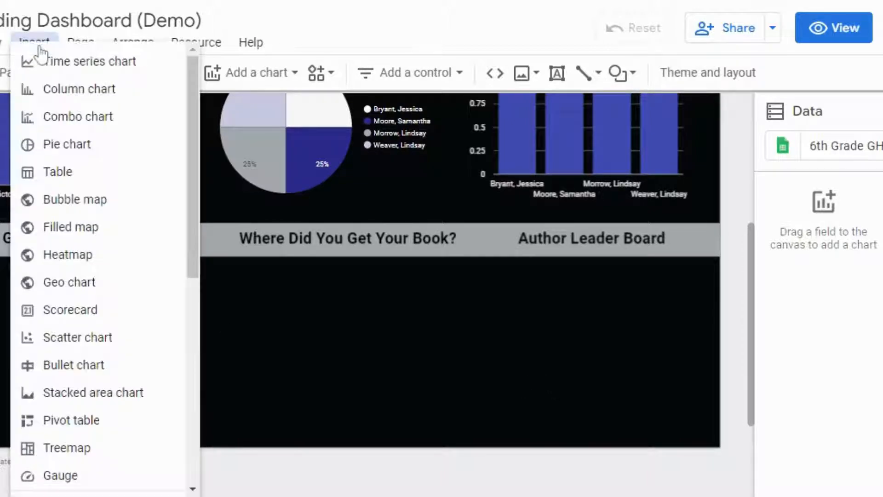
click(59, 147)
click(4, 263)
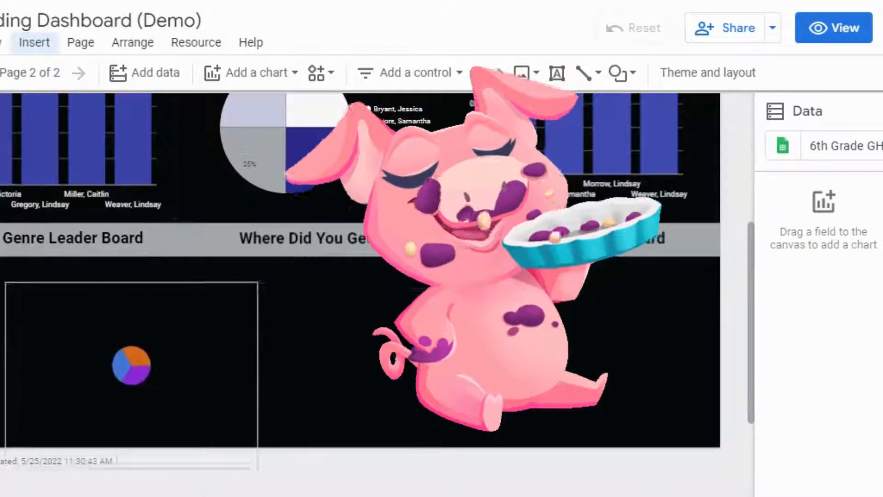
drag(196, 447, 210, 464)
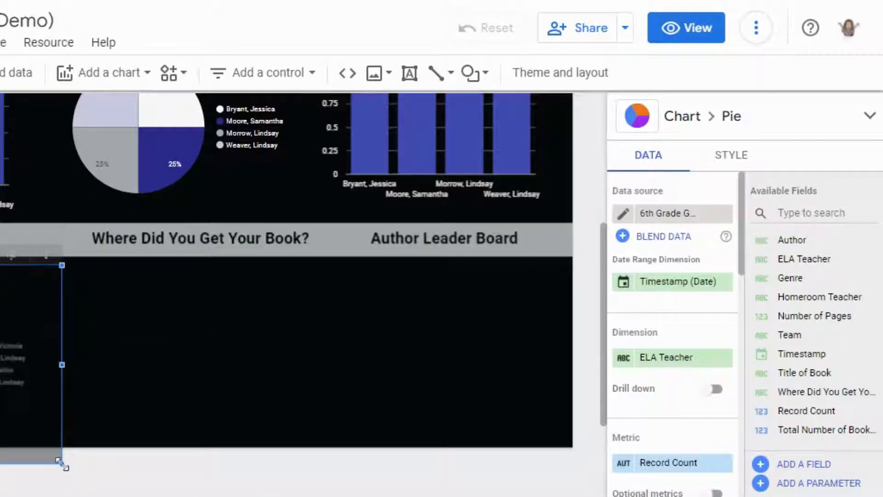
drag(59, 461, 39, 439)
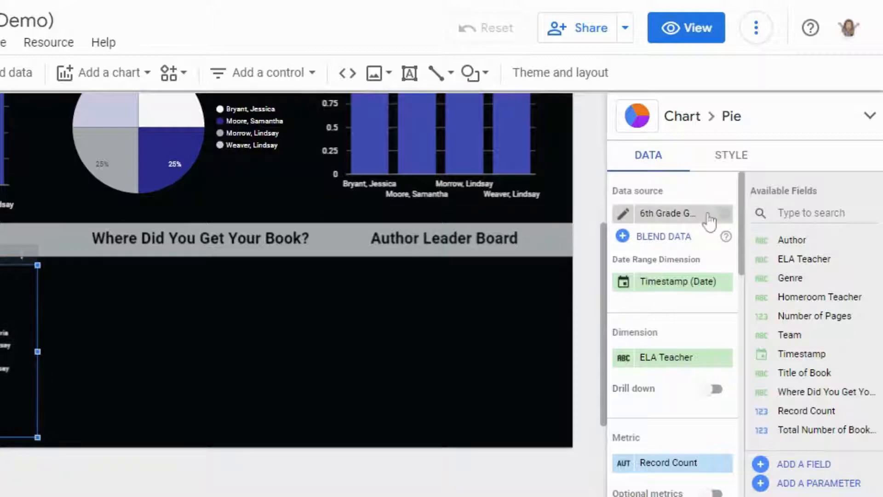
Step: Replace the ELA Teacher dimension of the new pie chart with Genre
scroll(718, 260, down, 2)
drag(755, 280, 685, 278)
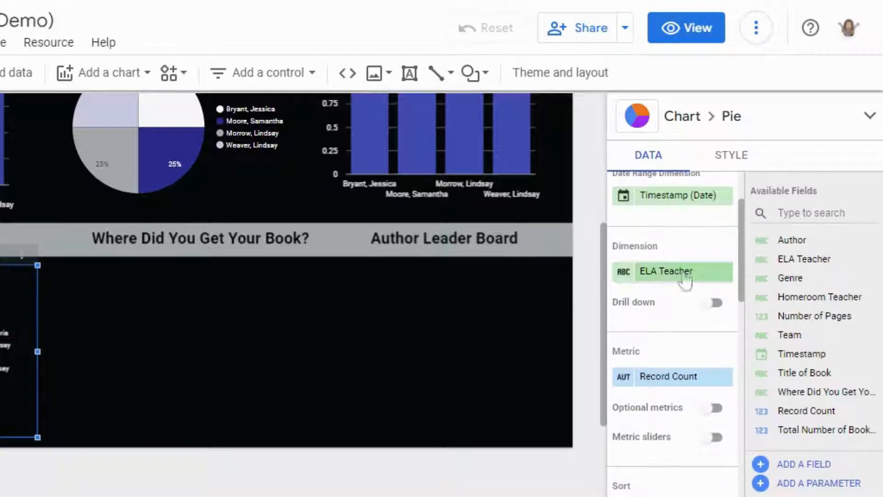
drag(799, 278, 777, 281)
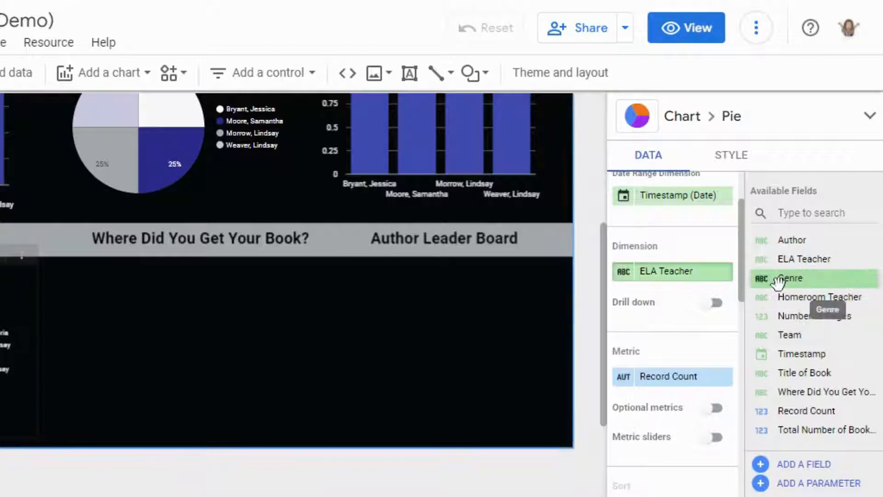
drag(667, 275, 668, 276)
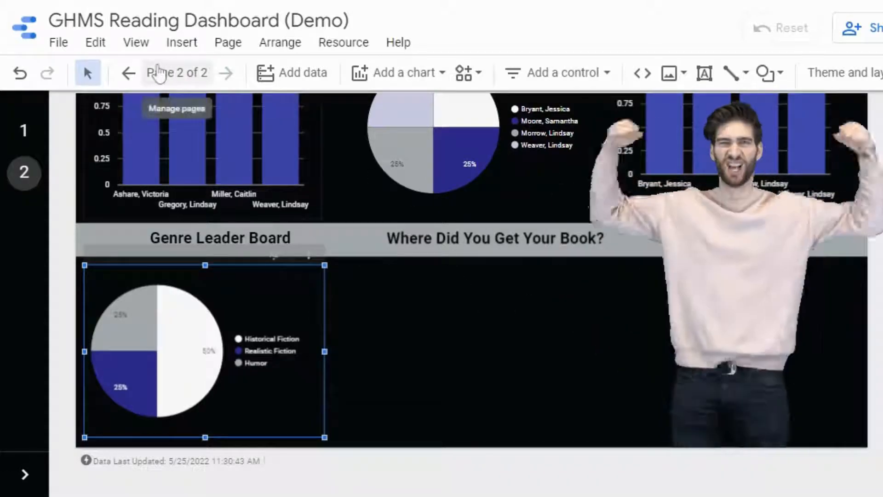
Step: Insert a column chart below the Where Did You Get Your Book? heading
click(189, 44)
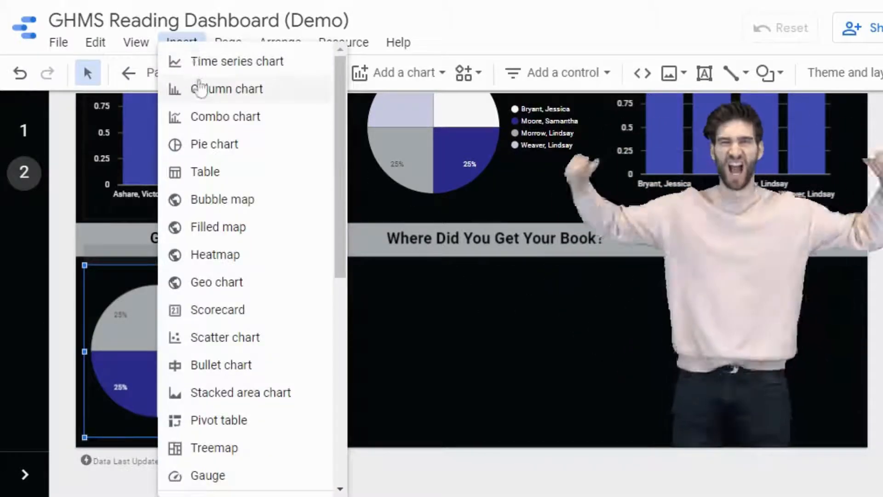
click(202, 88)
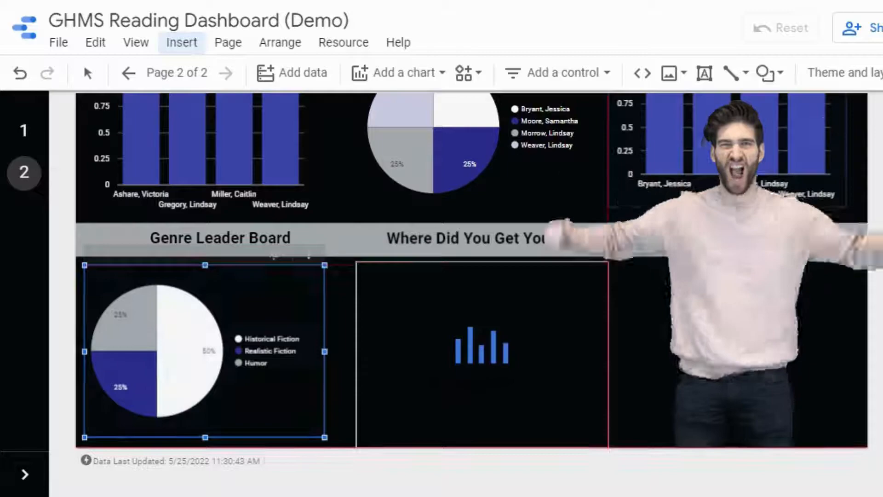
click(360, 264)
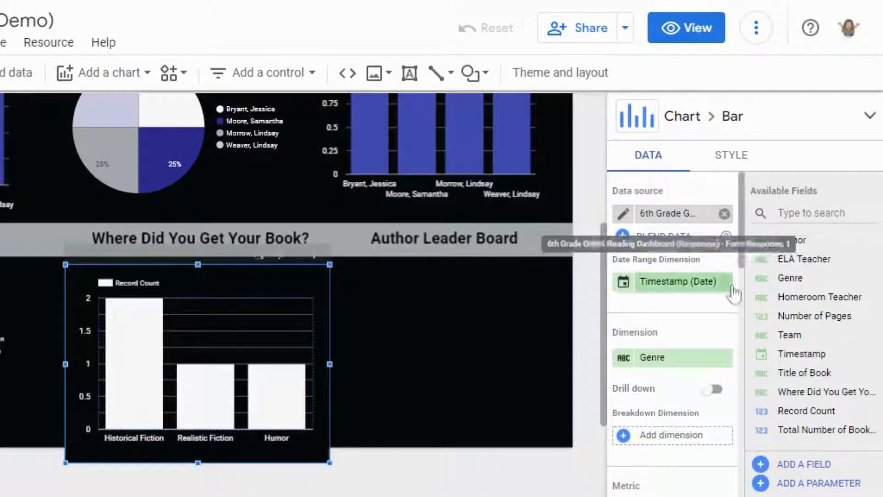
Step: Set the new column chart's dimension to the Where Did You Get Your Book field and shrink the chart to fit inside the page
scroll(733, 292, down, 2)
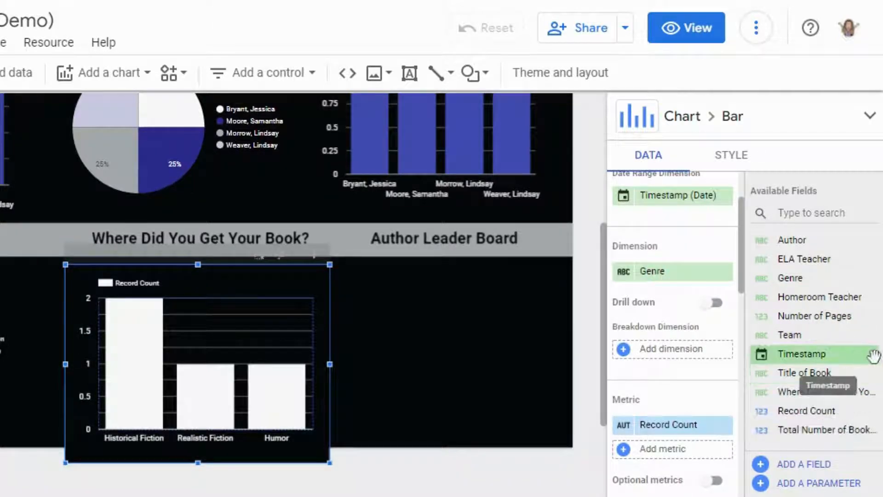
drag(852, 390, 701, 271)
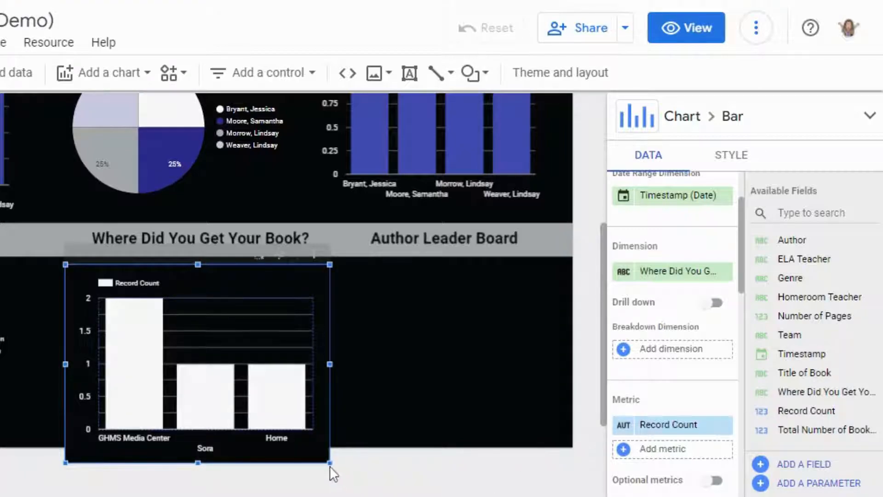
drag(330, 465, 317, 444)
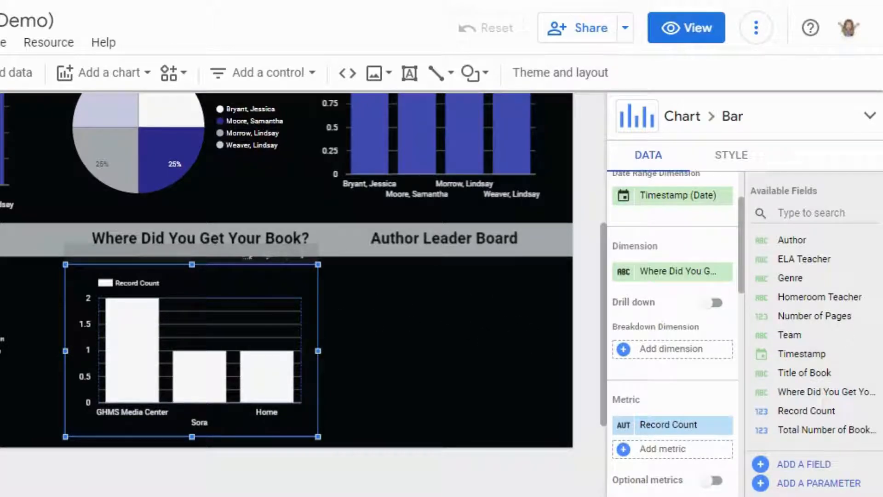
click(506, 351)
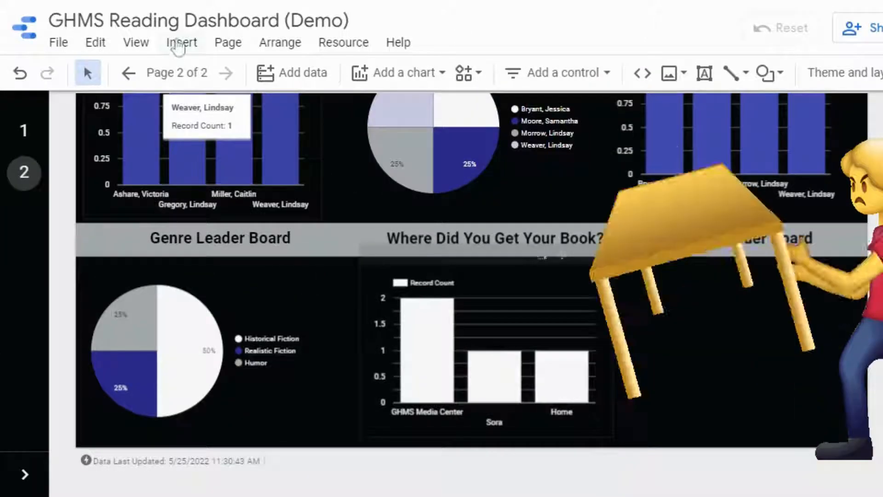
Step: Insert a table below the Author Leader Board heading
click(180, 44)
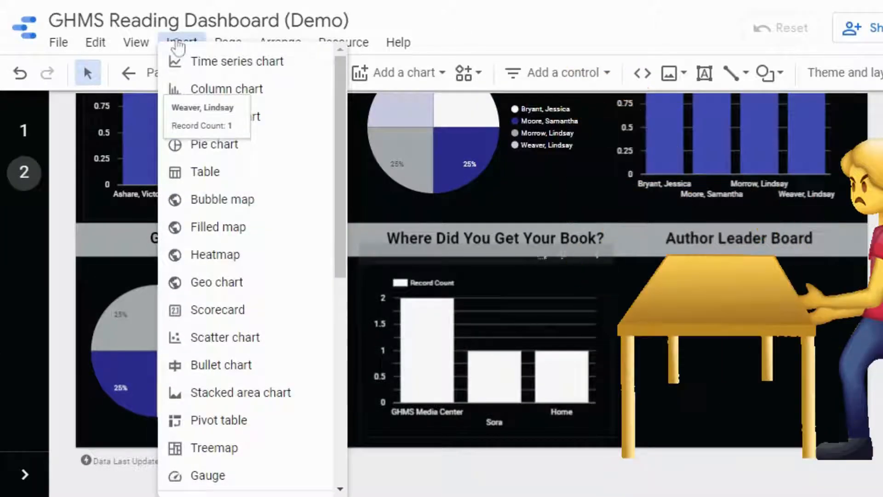
scroll(280, 232, down, 2)
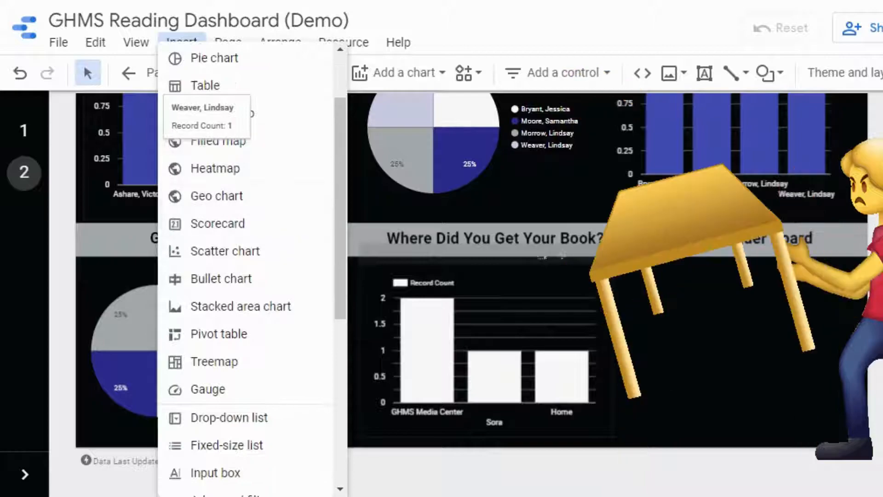
click(223, 87)
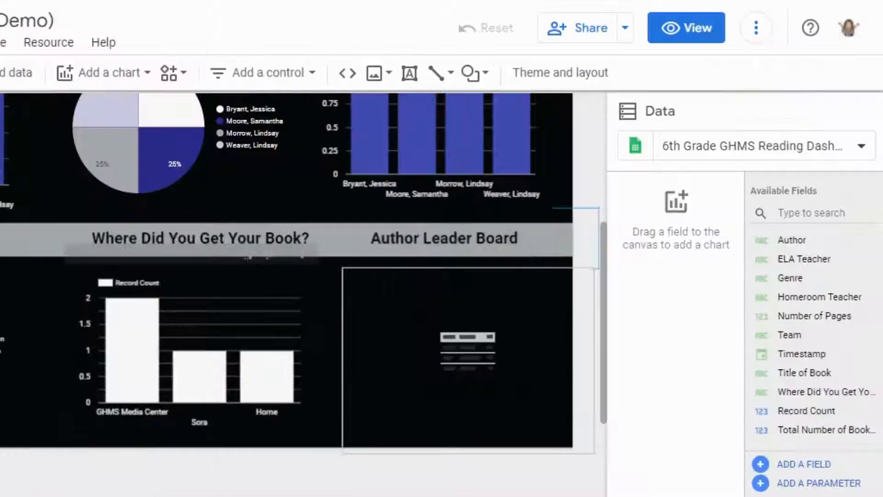
click(638, 265)
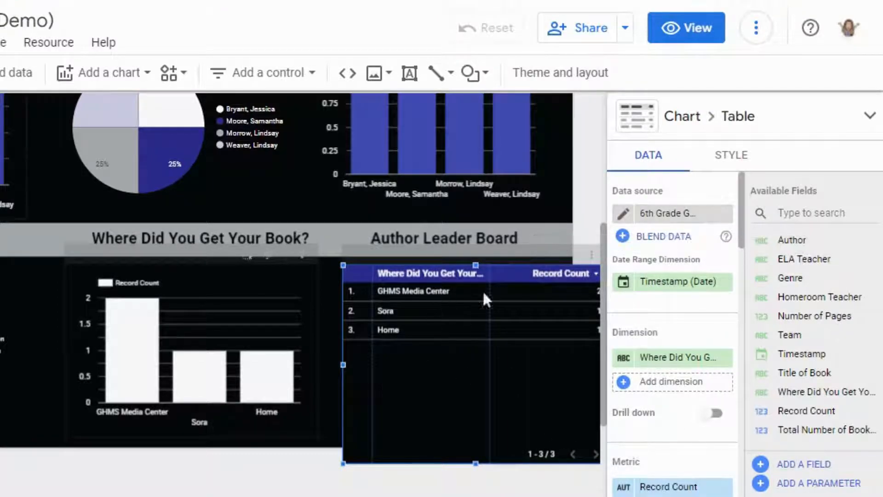
Step: Add Author as the table's dimension and remove the Where Did You Get Your Book dimension
scroll(647, 286, down, 2)
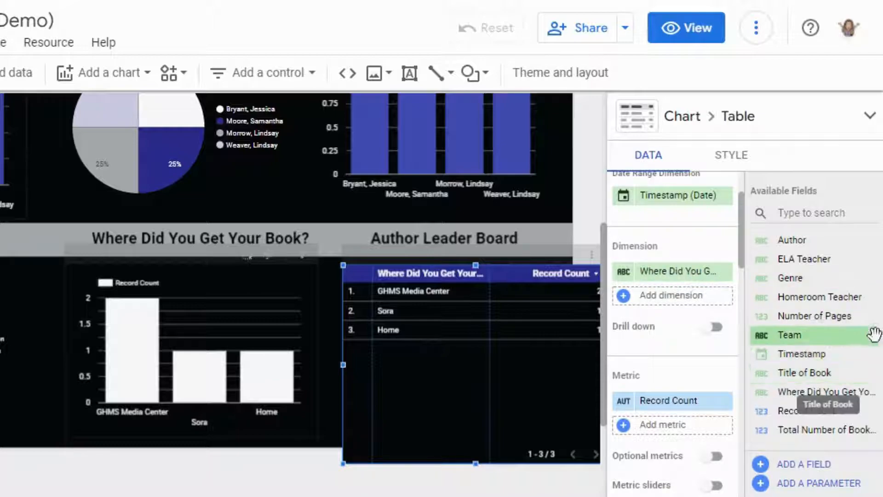
drag(808, 236, 792, 240)
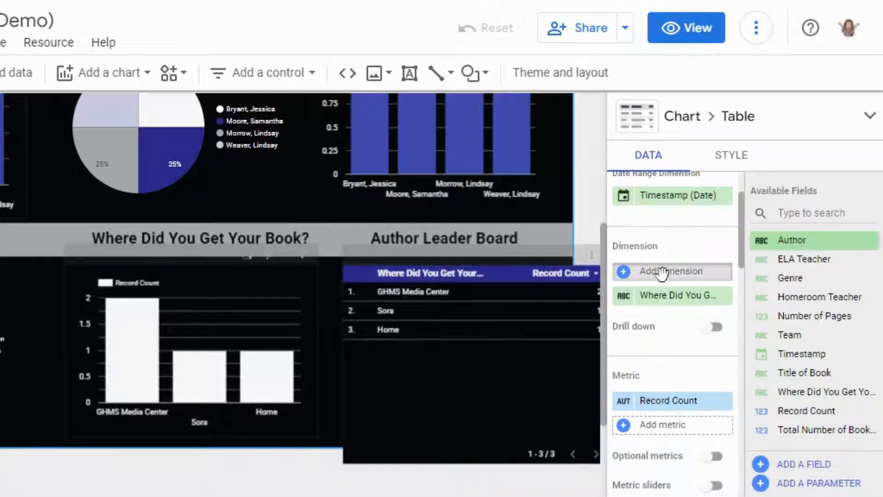
drag(663, 272, 663, 273)
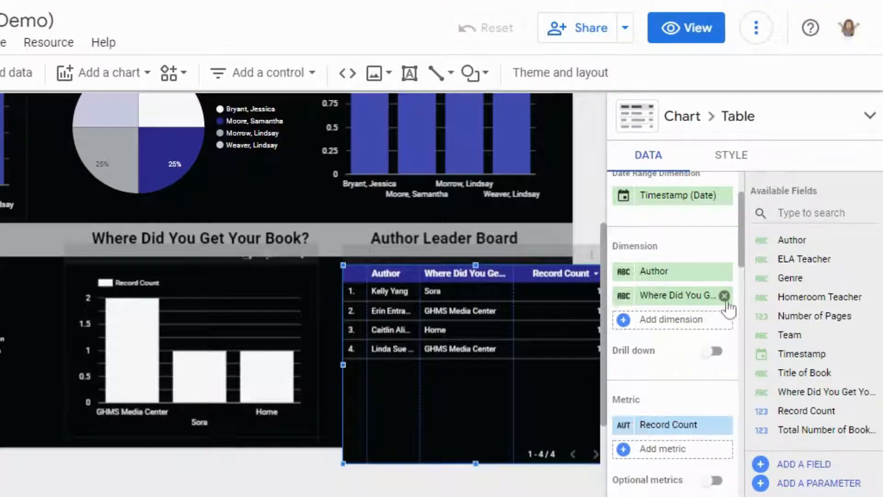
click(724, 296)
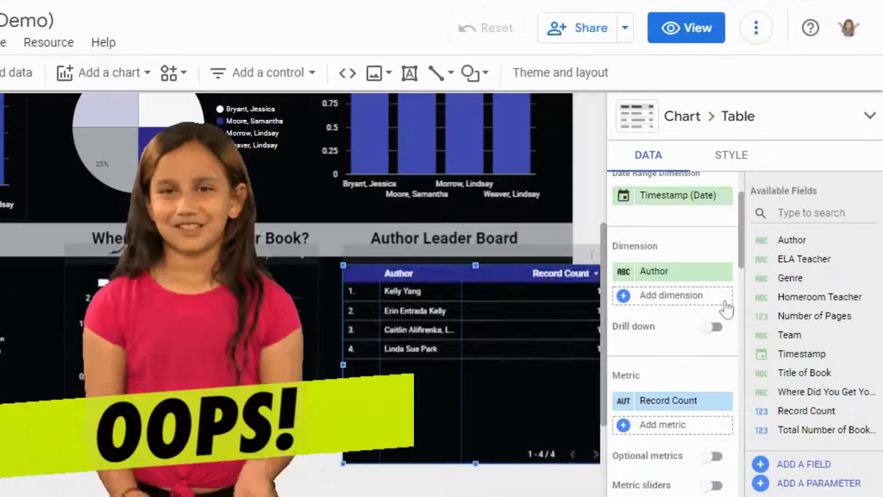
Step: Sort the author table by Record Count in ascending order
scroll(723, 312, down, 6)
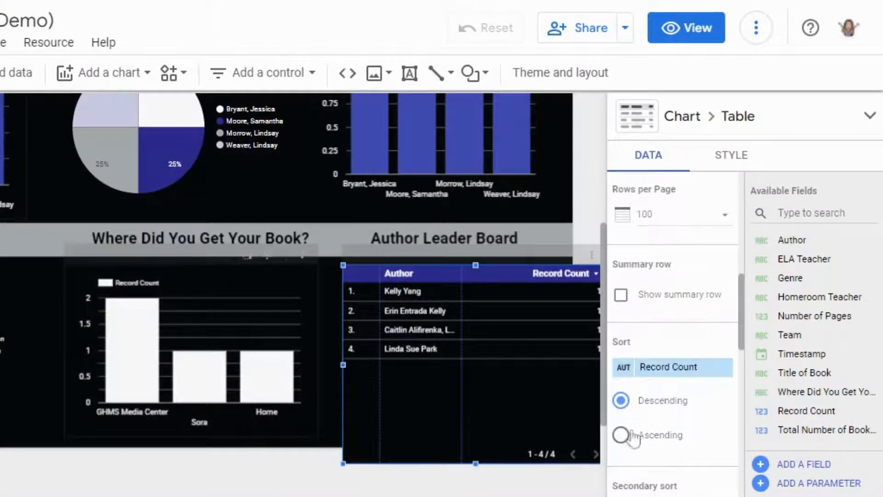
click(625, 444)
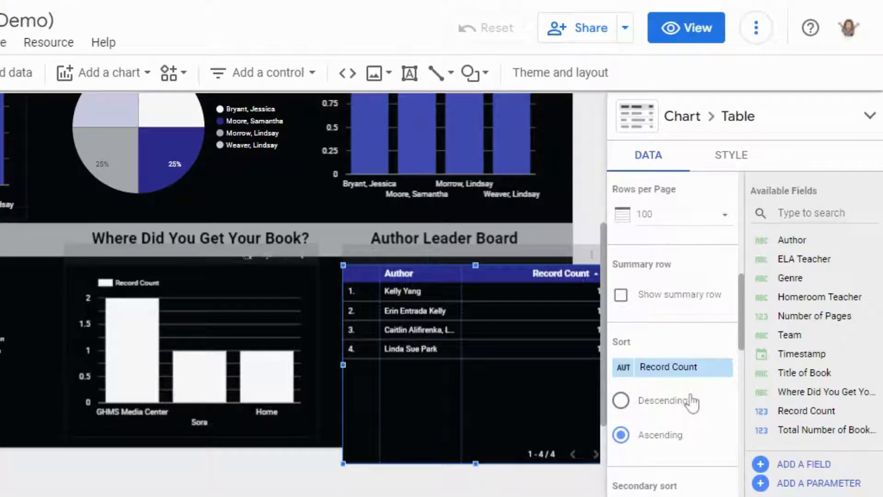
scroll(692, 403, down, 2)
scroll(693, 403, down, 8)
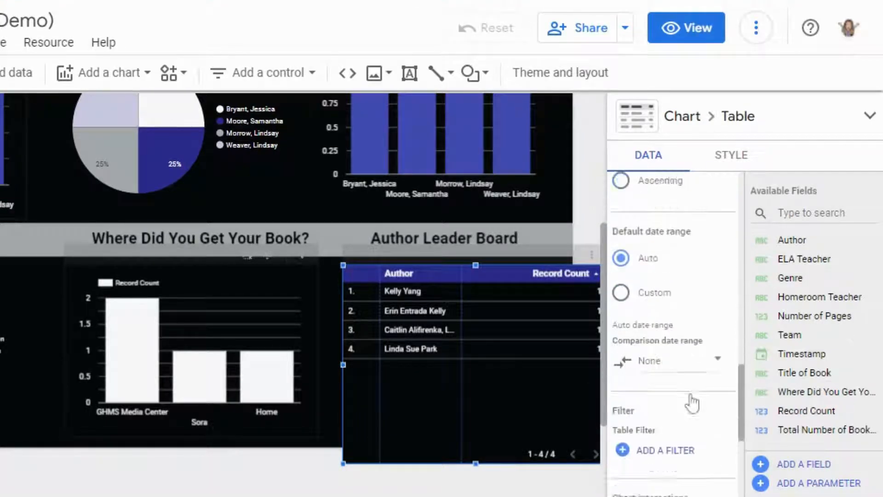
Step: Turn off row numbers in the table under the Author Leader Board heading
click(741, 156)
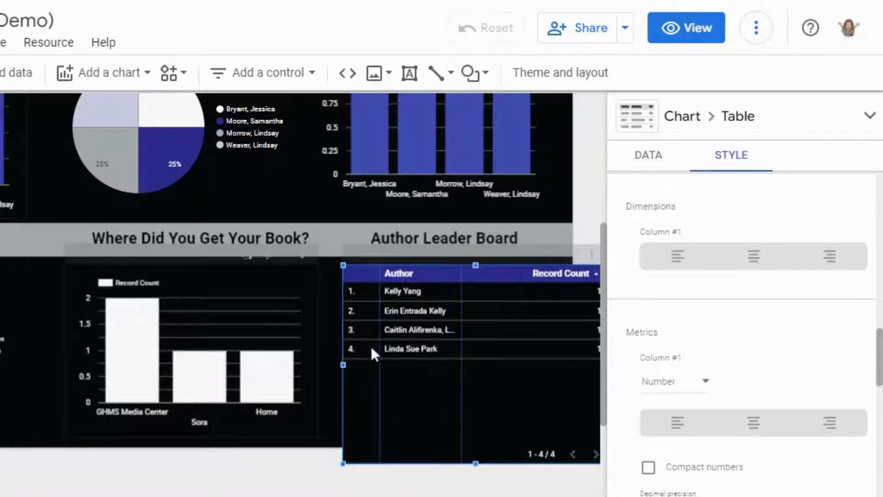
scroll(781, 224, down, 6)
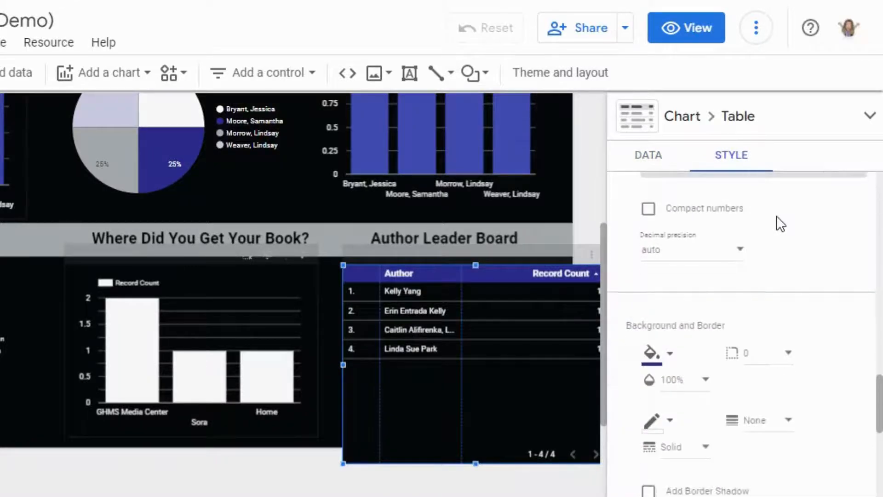
scroll(777, 217, down, 5)
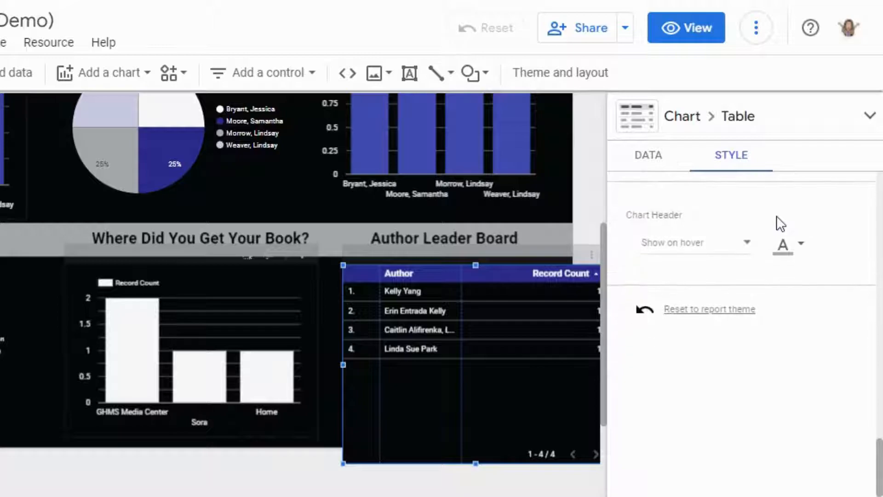
scroll(777, 216, up, 10)
scroll(776, 216, down, 3)
scroll(755, 244, up, 10)
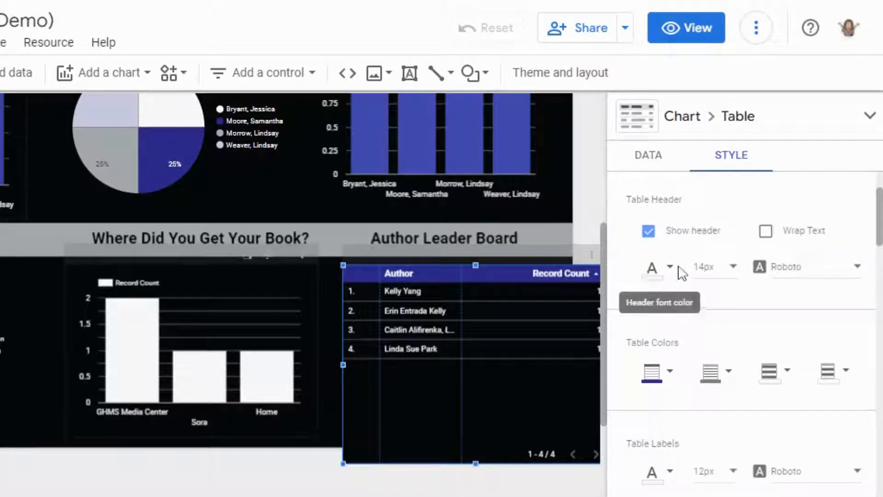
scroll(681, 275, down, 2)
scroll(686, 326, down, 3)
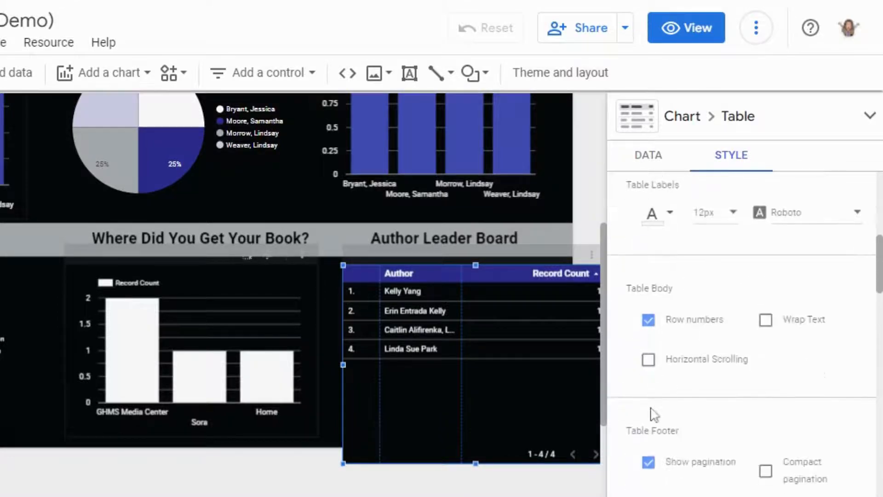
click(649, 320)
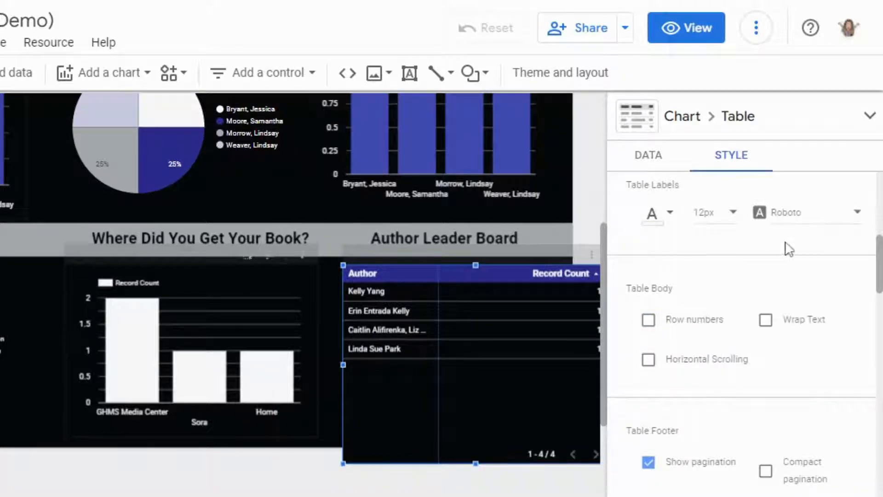
Step: Color the author table's odd rows theme white and its cell borders and even rows the theme's light lavender
scroll(790, 249, up, 5)
click(786, 376)
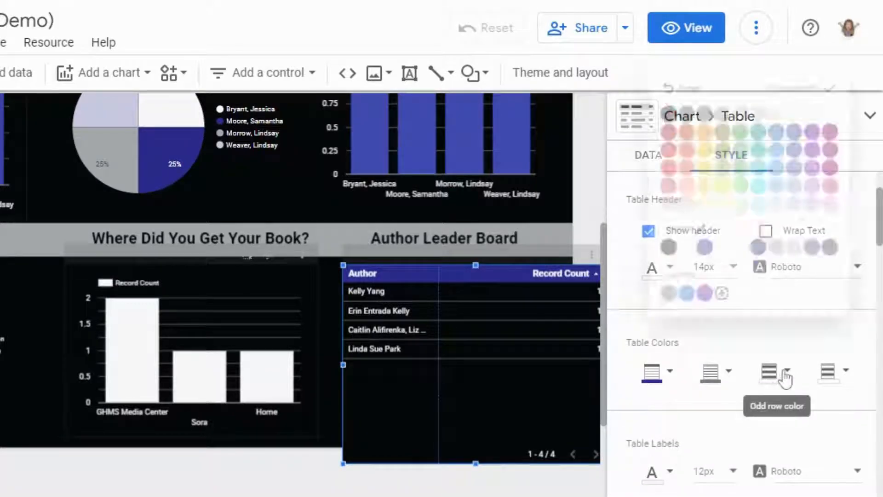
click(735, 263)
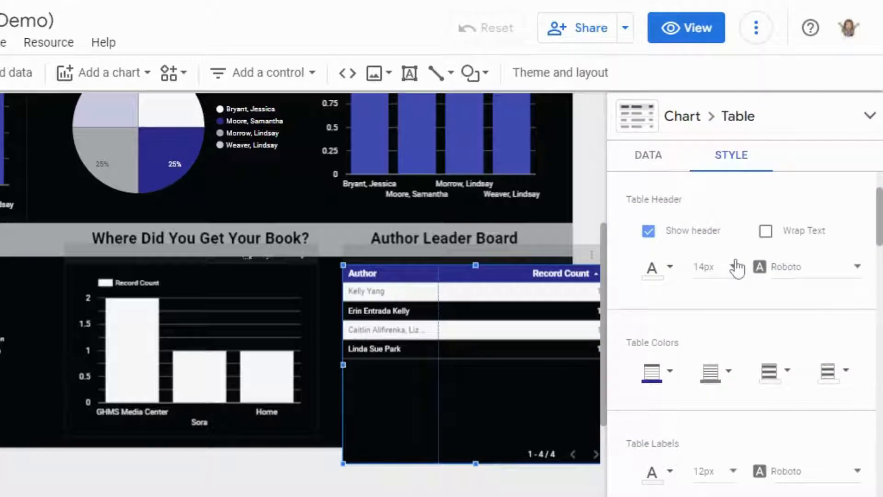
click(725, 374)
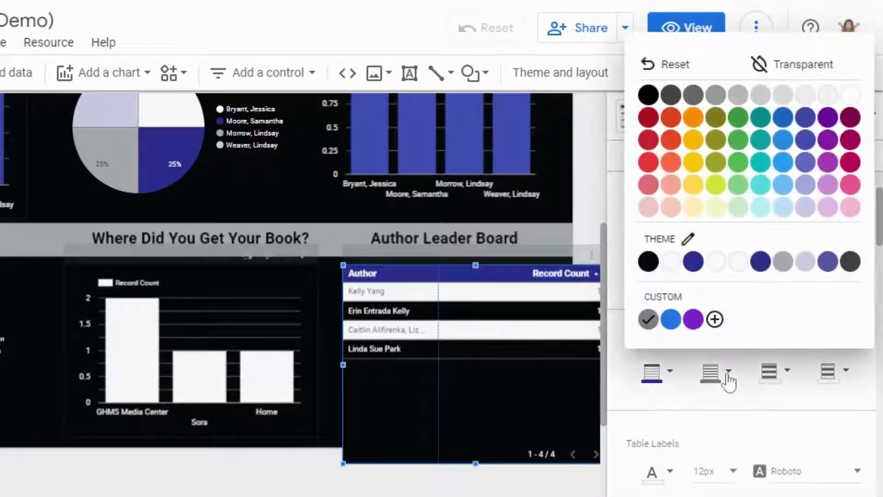
click(807, 271)
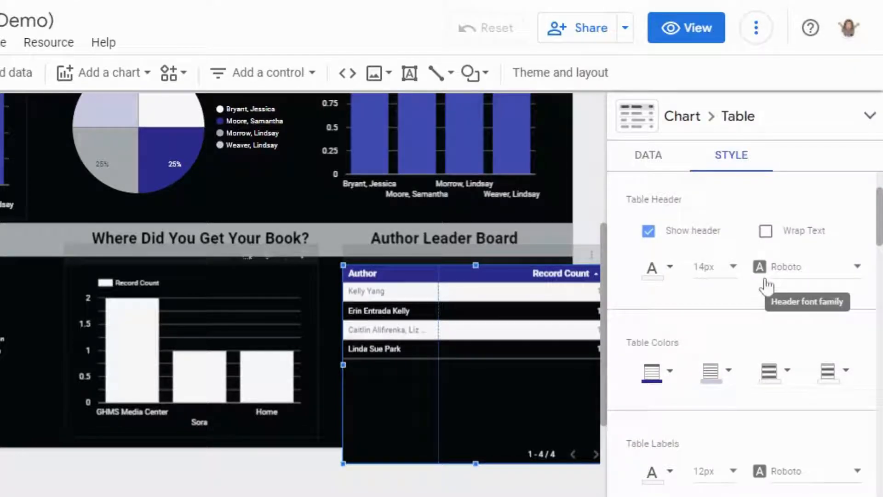
click(847, 374)
click(807, 264)
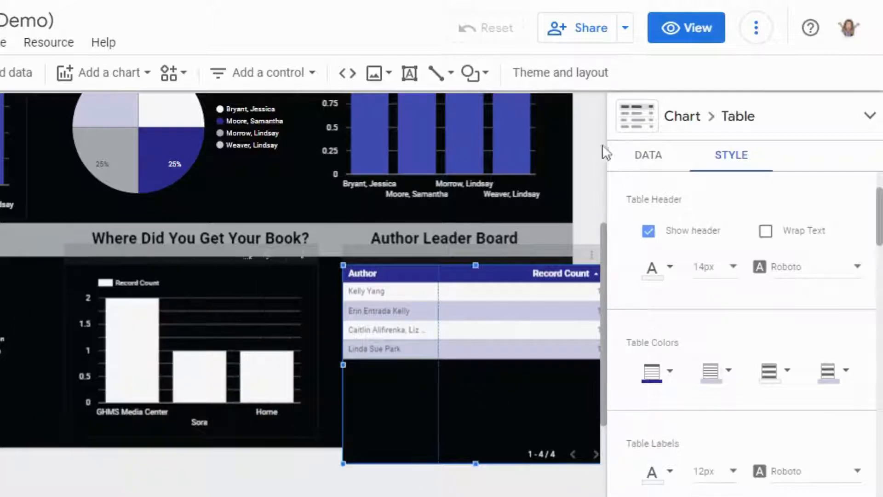
Step: Shrink the author table and position it just below the Author Leader Board heading, inside the page edges
scroll(600, 142, up, 5)
scroll(600, 142, down, 5)
drag(411, 281, 401, 274)
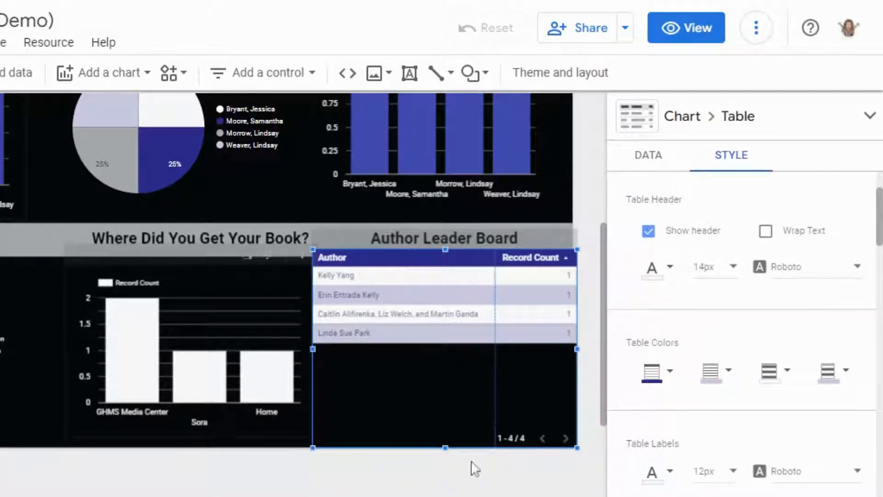
drag(446, 445, 459, 412)
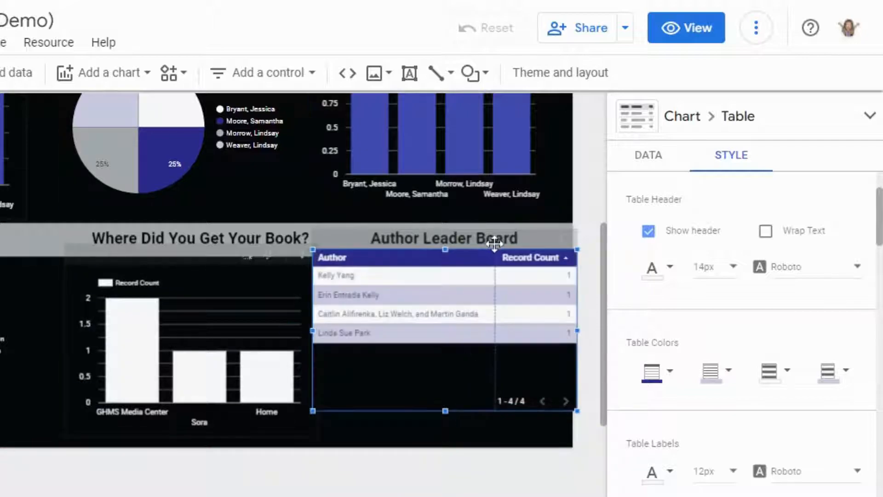
drag(313, 334, 340, 333)
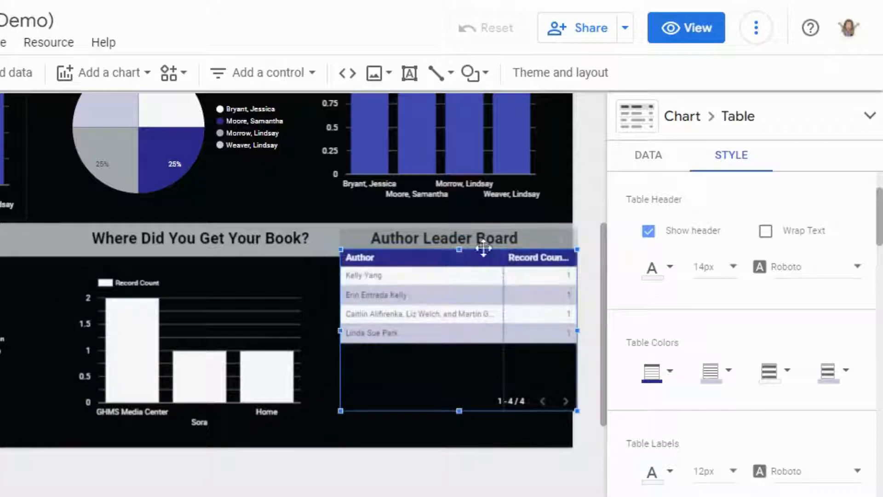
drag(484, 248, 472, 255)
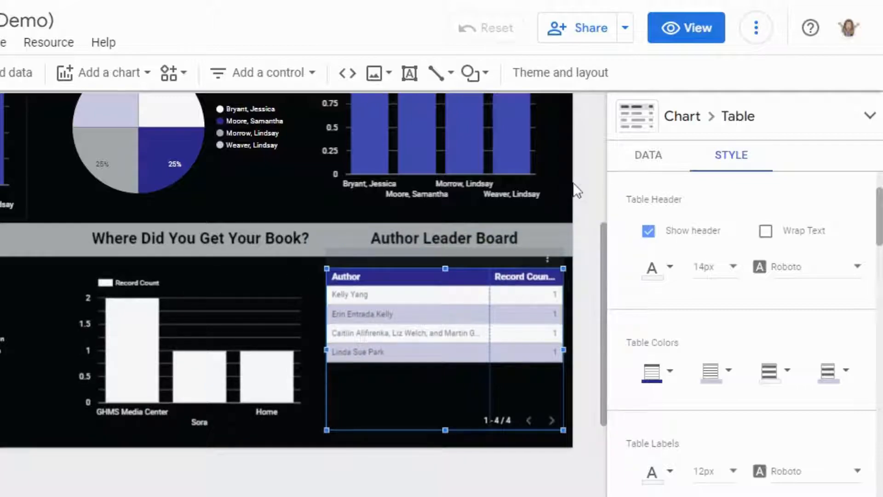
click(579, 187)
Step: Preview the report in view mode, collapse the page navigation, and look over the 6th Grade page
click(694, 37)
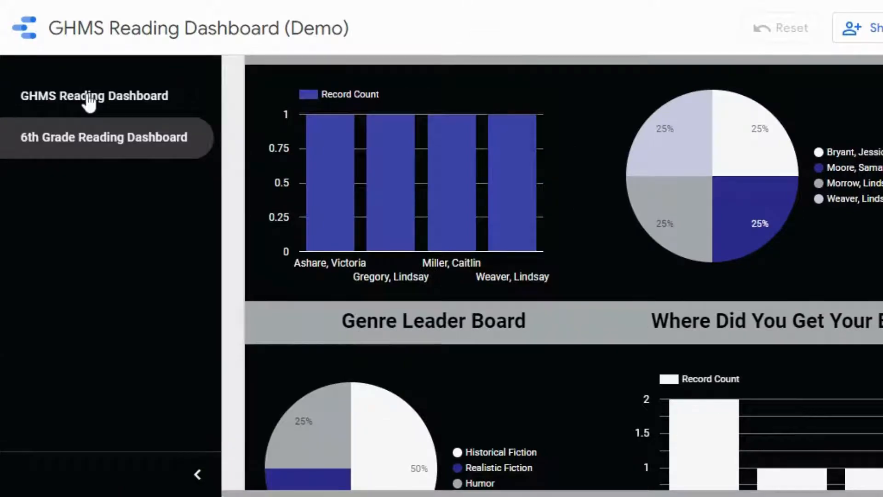
click(198, 476)
scroll(488, 276, up, 5)
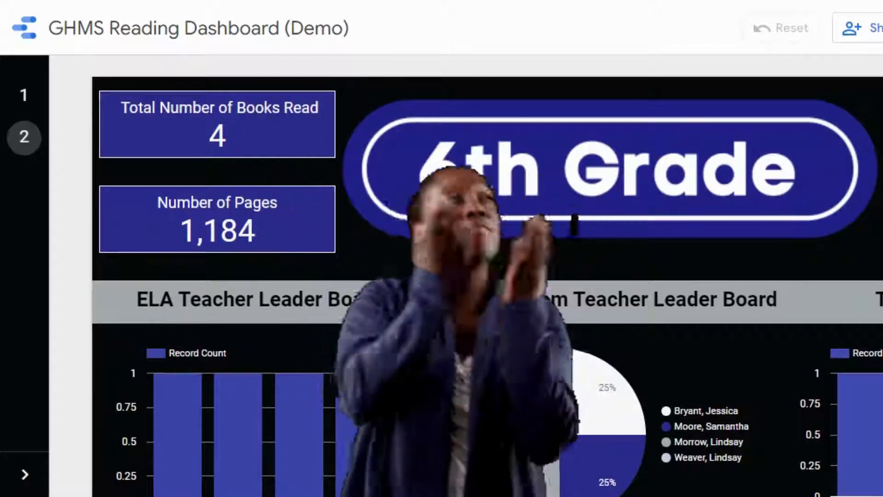
scroll(488, 277, down, 8)
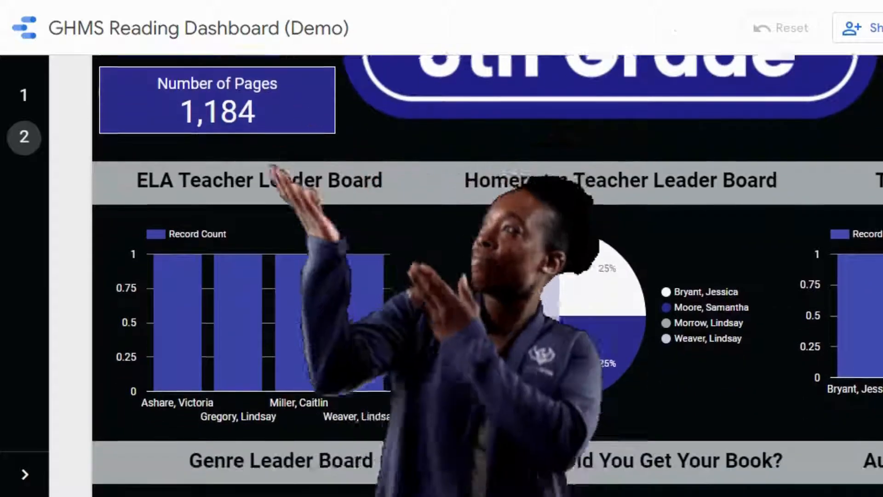
scroll(870, 258, up, 8)
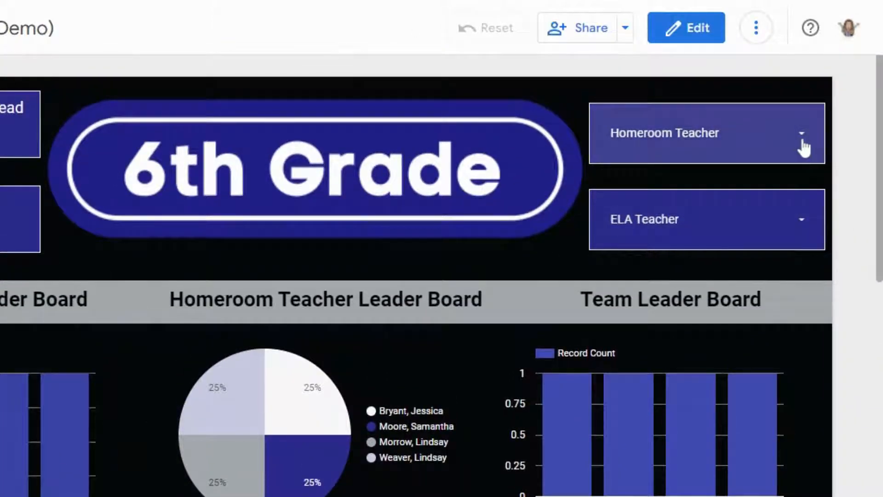
Step: Filter the page to only the first listed homeroom teacher and review the scorecards, charts and author table
click(805, 147)
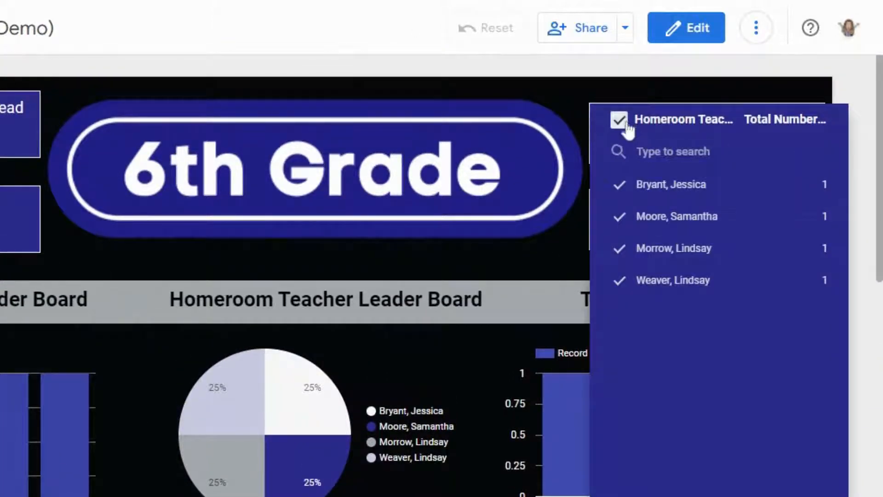
click(619, 120)
click(619, 186)
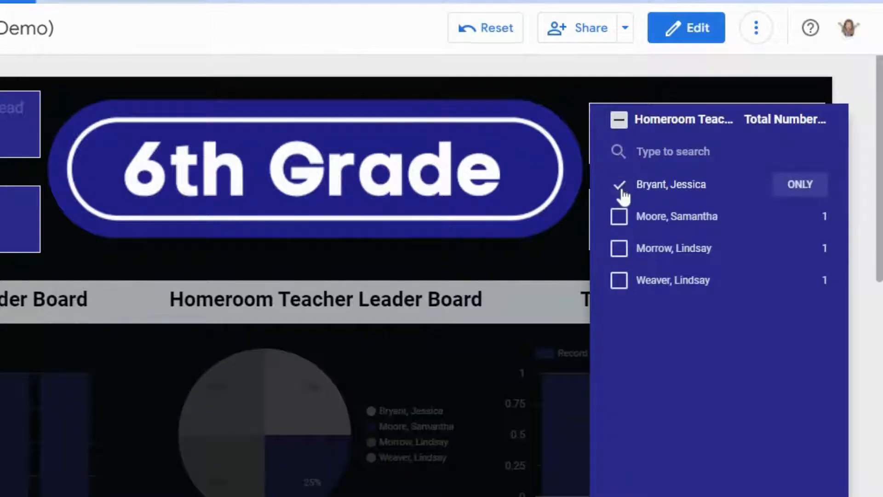
click(845, 85)
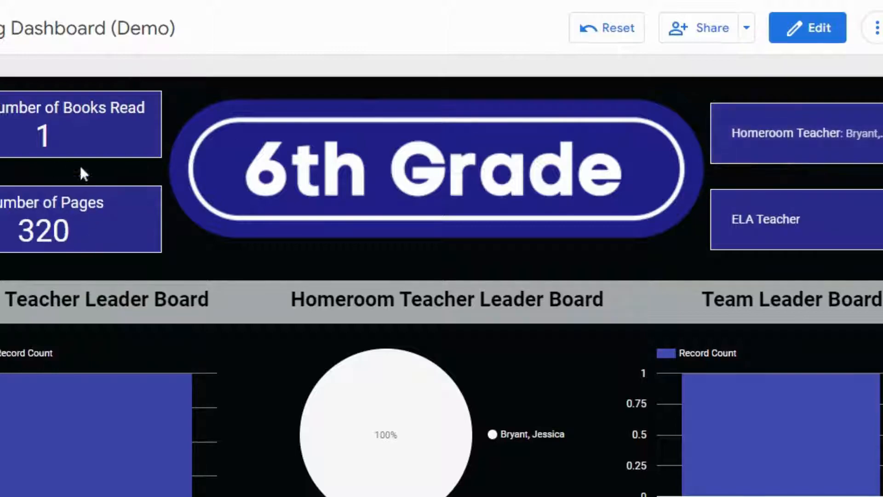
scroll(73, 140, down, 4)
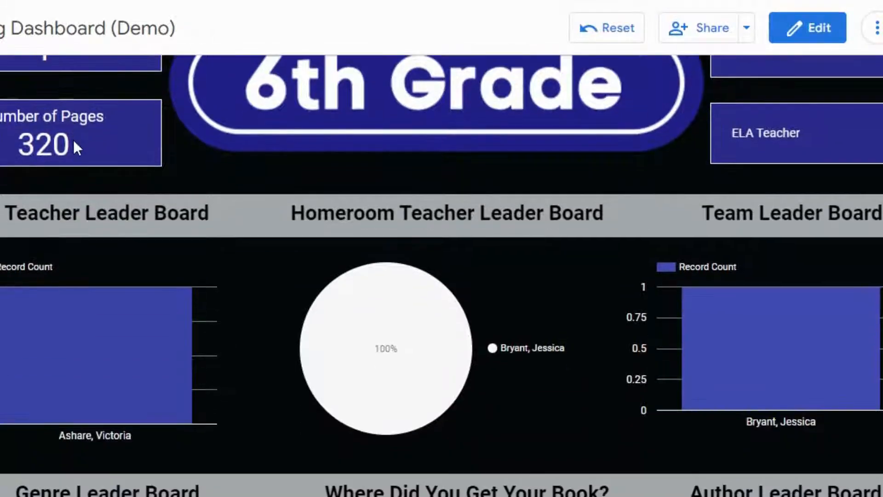
scroll(73, 140, down, 5)
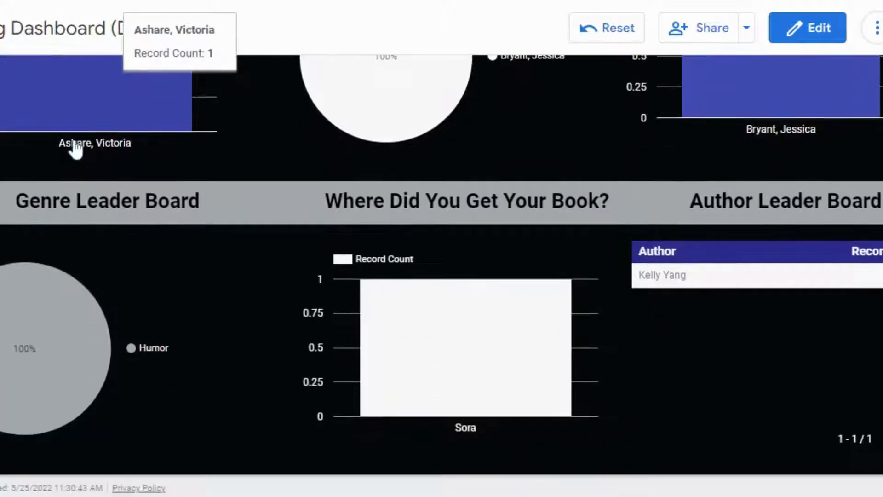
scroll(747, 355, up, 9)
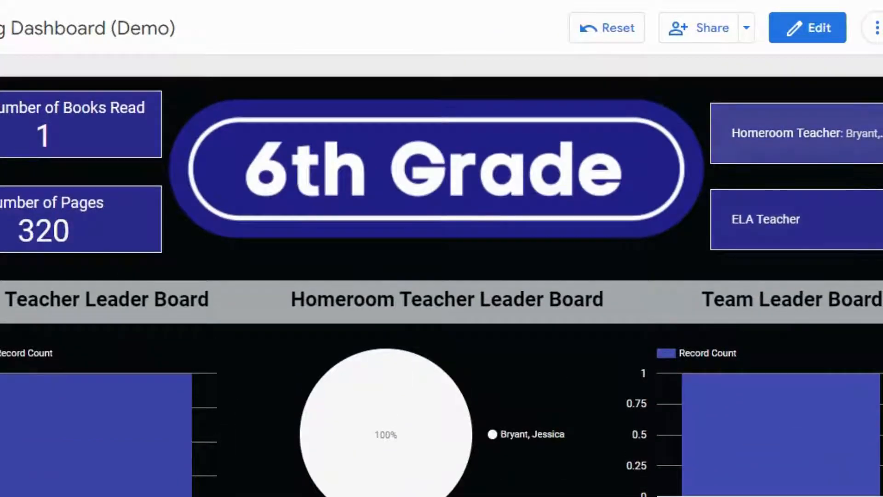
Step: Reset the Homeroom Teacher filter to include all teachers
click(797, 133)
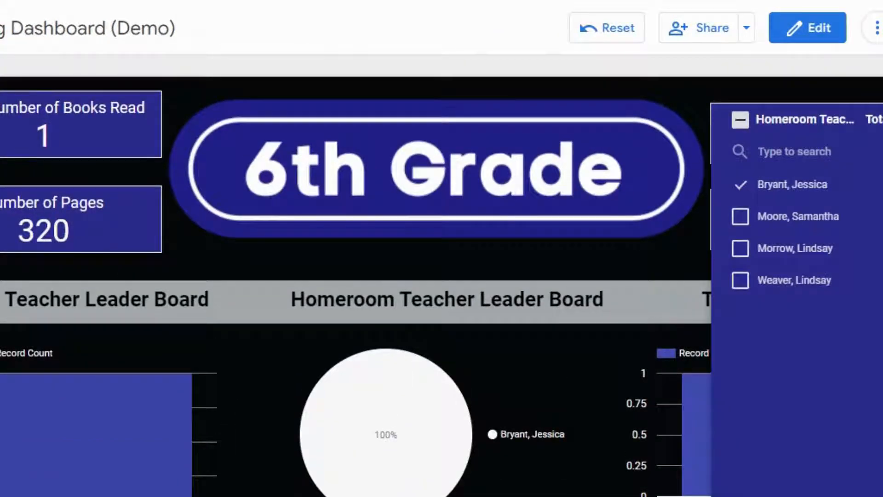
click(741, 121)
key(Escape)
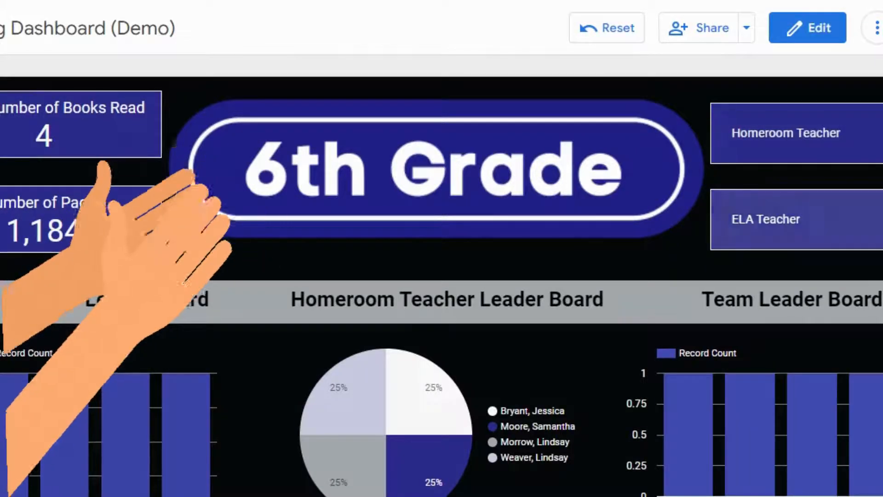
Step: Filter the page to only the first listed ELA teacher and check the scorecards and every leader board
click(766, 219)
click(741, 206)
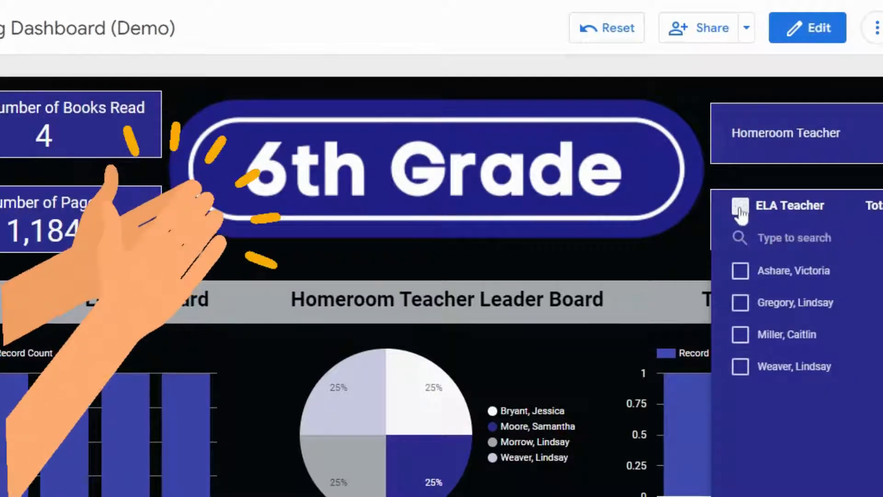
click(741, 271)
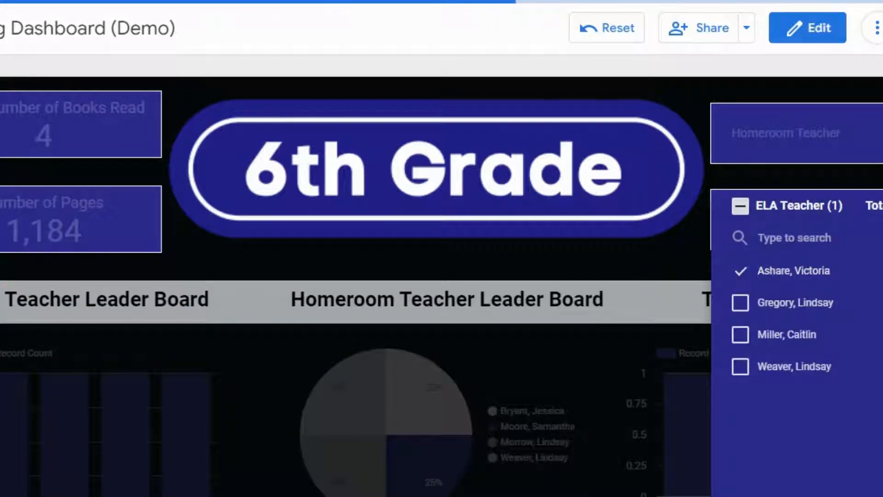
key(Escape)
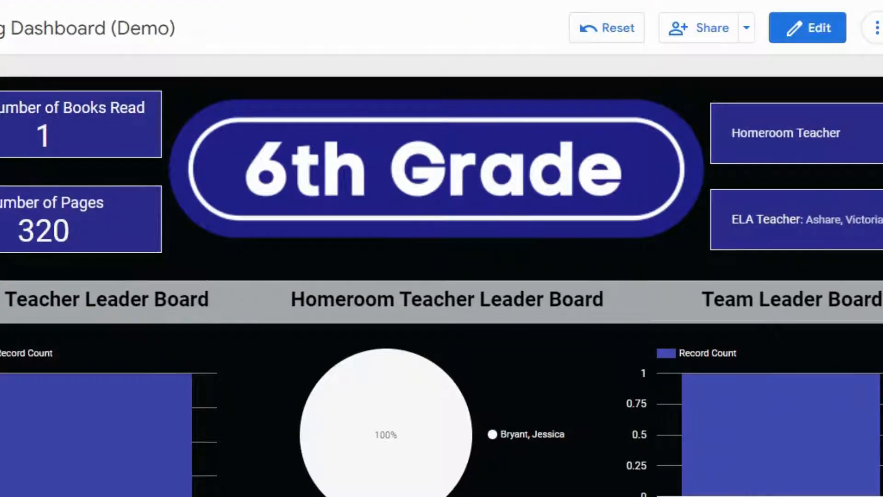
scroll(442, 276, down, 8)
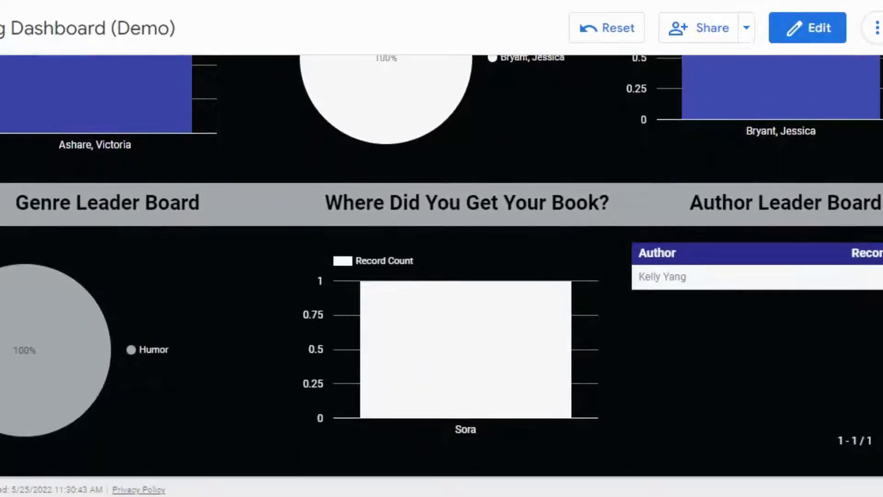
scroll(442, 276, up, 8)
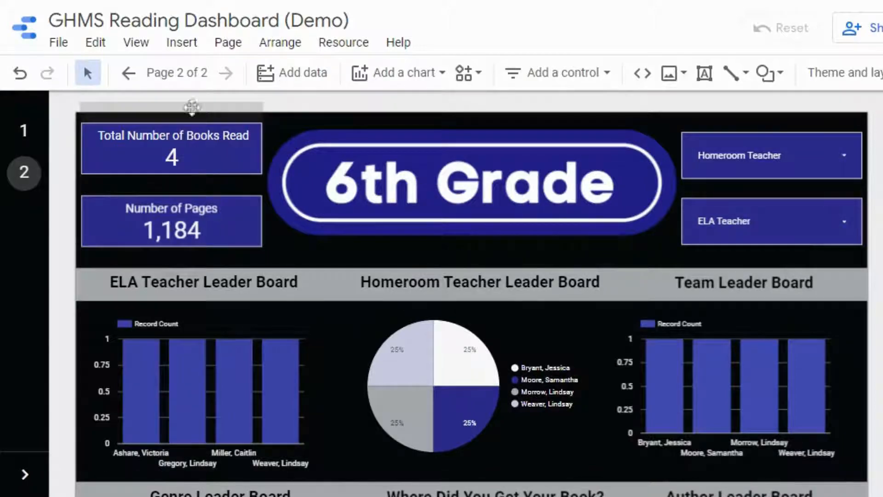
Step: Open the report's page manager and duplicate the 6th Grade Reading Dashboard page
click(228, 46)
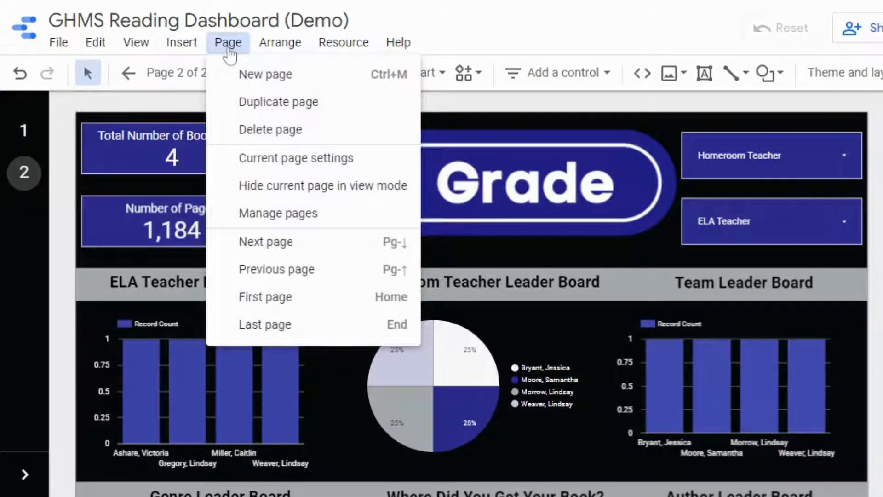
click(311, 225)
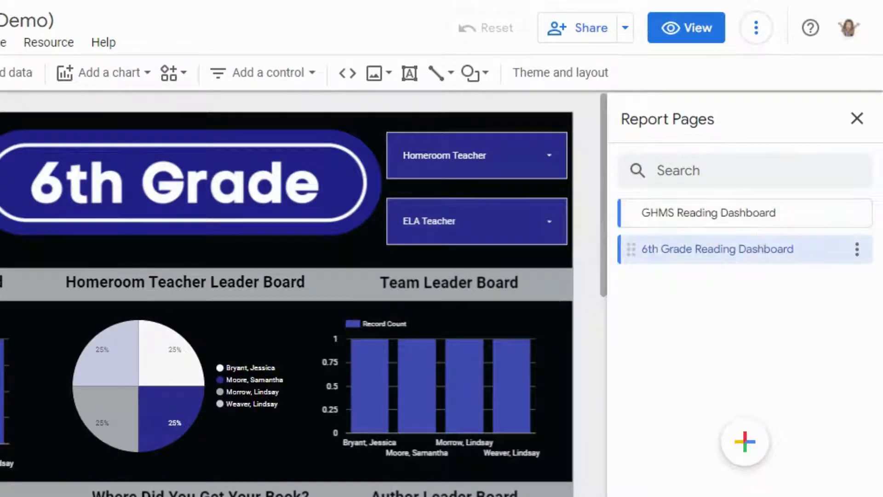
click(858, 251)
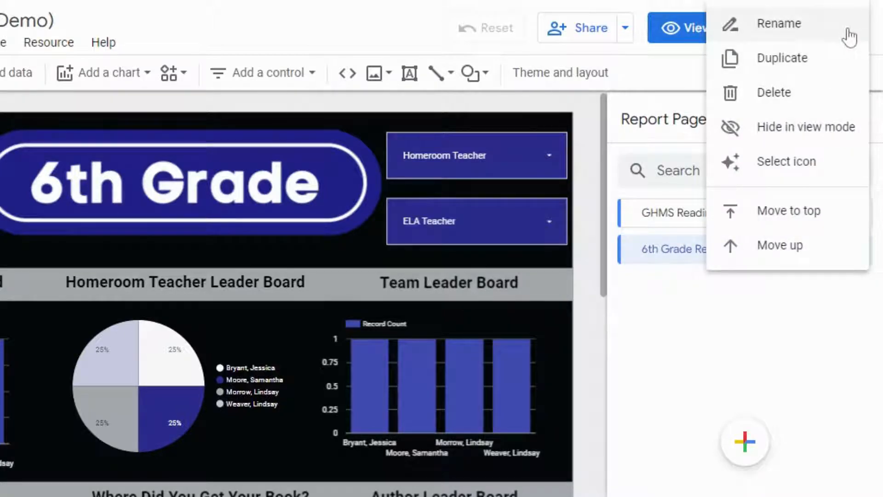
click(831, 73)
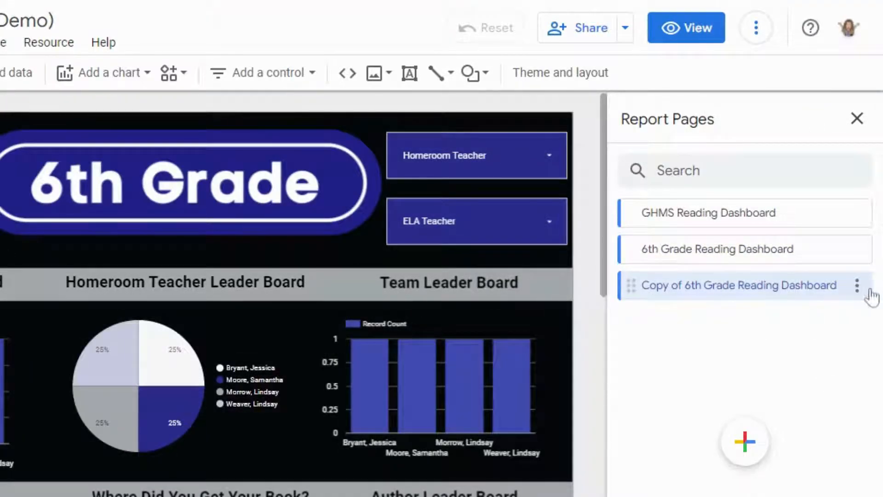
Step: Rename the copied 6th grade page as 7th Grade Reading Dashboard
click(858, 286)
click(795, 60)
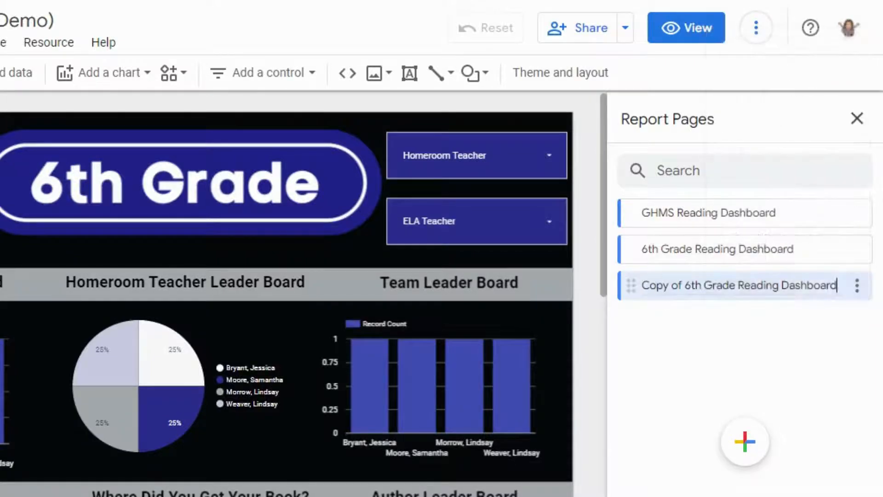
key(BackSpace)
key(BackSpace)
key(BackSpace)
key(BackSpace)
key(BackSpace)
key(BackSpace)
key(BackSpace)
key(BackSpace)
key(BackSpace)
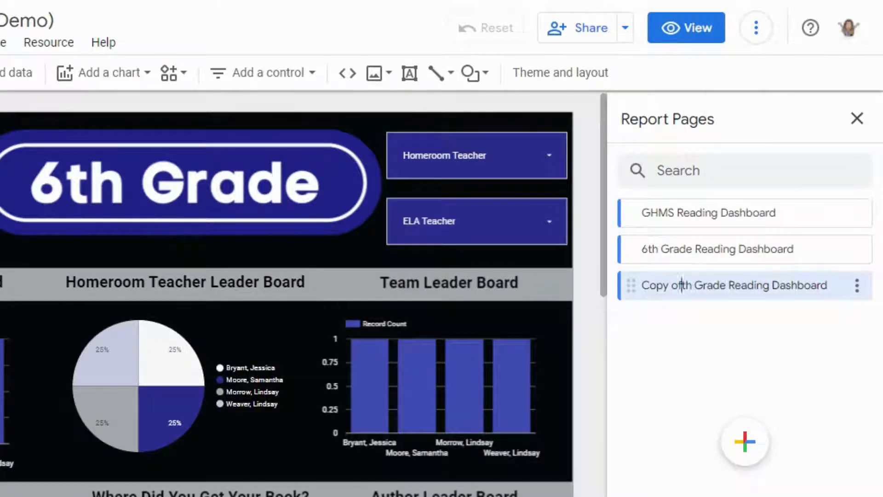
text(7)
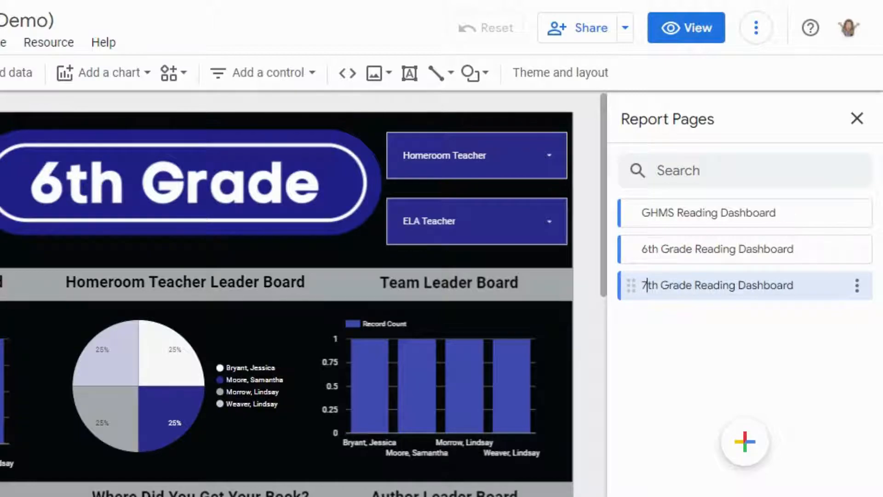
key(Return)
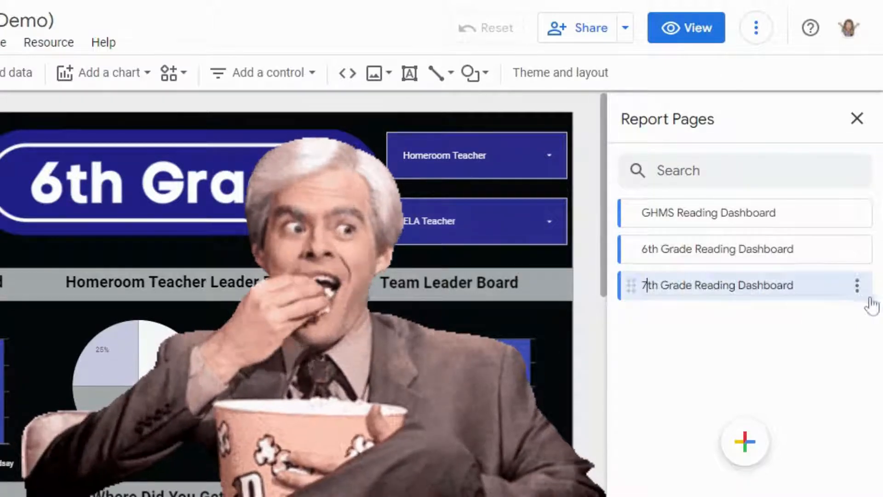
Step: Duplicate the 7th Grade Reading Dashboard page and rename the copy as 8th Grade Reading Dashboard
click(859, 290)
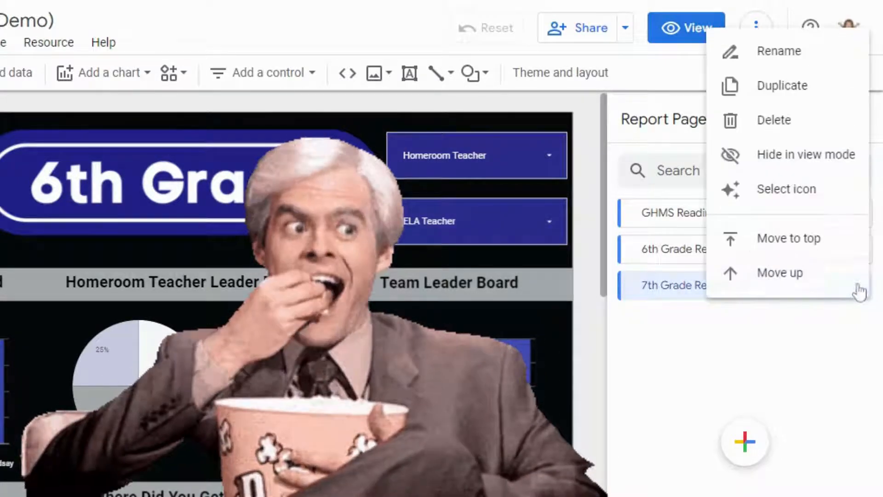
click(801, 99)
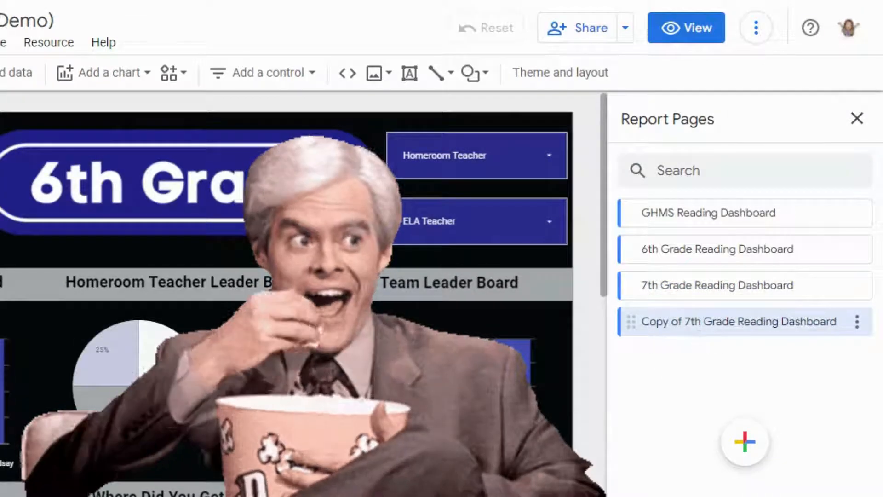
click(691, 321)
key(BackSpace)
key(BackSpace)
key(BackSpace)
key(BackSpace)
key(BackSpace)
key(BackSpace)
key(BackSpace)
key(BackSpace)
key(BackSpace)
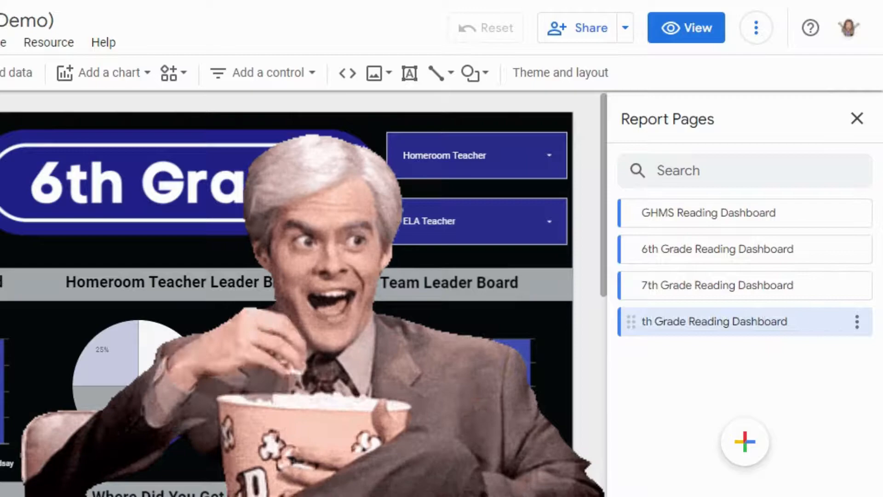
text(8)
key(Return)
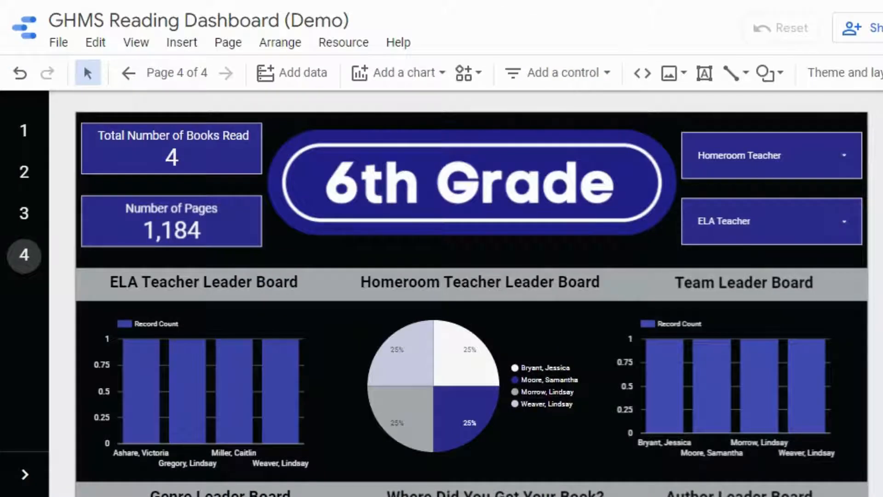
Step: On page 3, delete the 6th Grade banner and upload the 7th Grade banner image from the computer
click(21, 220)
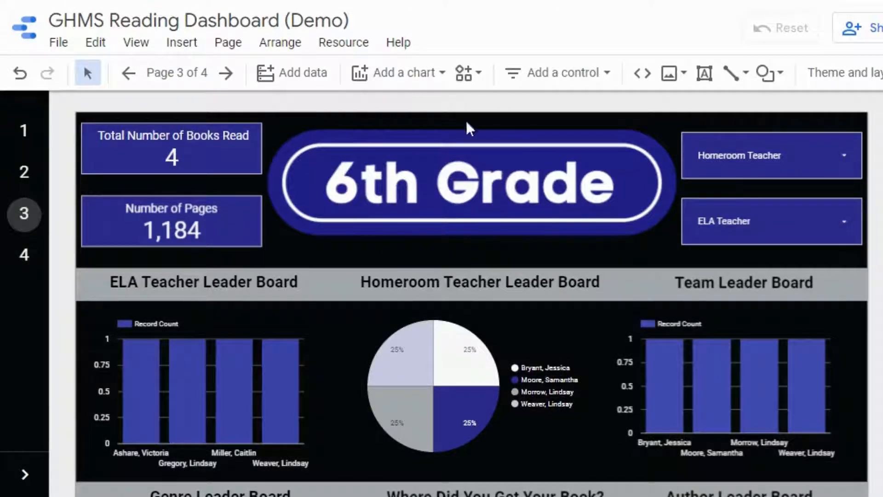
click(437, 165)
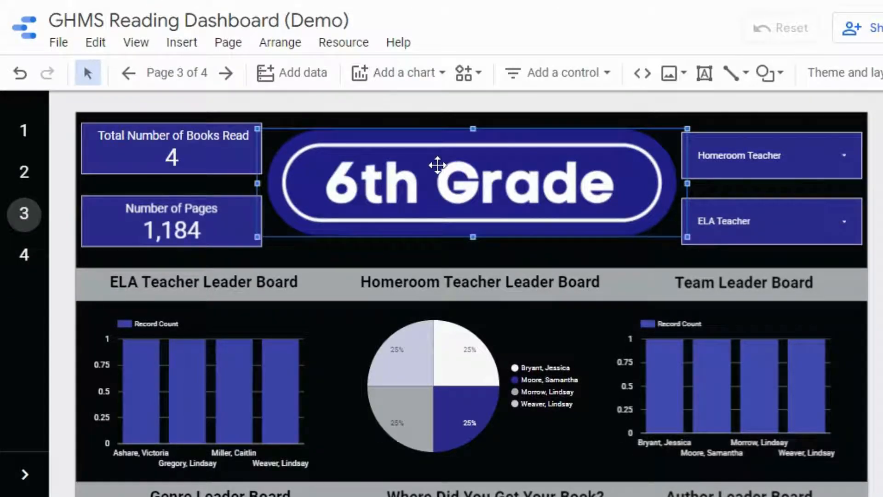
key(Delete)
click(680, 74)
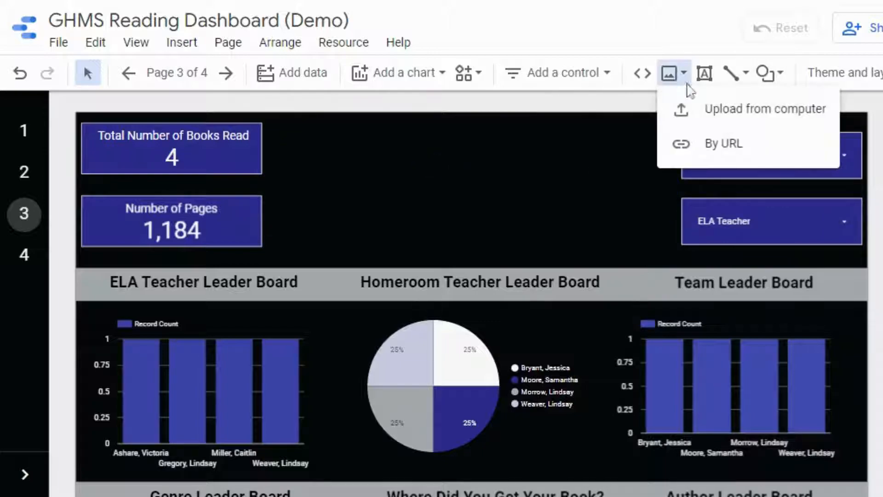
click(665, 115)
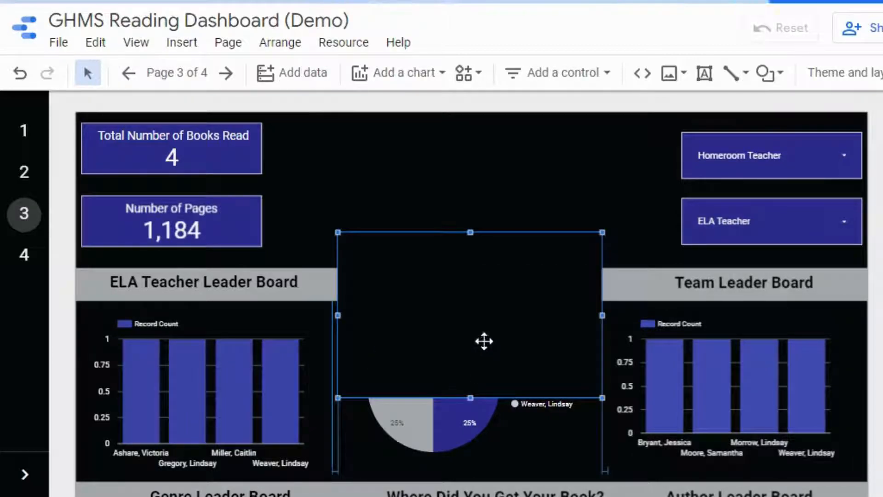
Step: Move the 7th Grade banner into the header and enlarge it to fill the space between the scorecards and teacher filters
drag(454, 268, 394, 158)
drag(544, 189, 674, 250)
drag(620, 179, 619, 183)
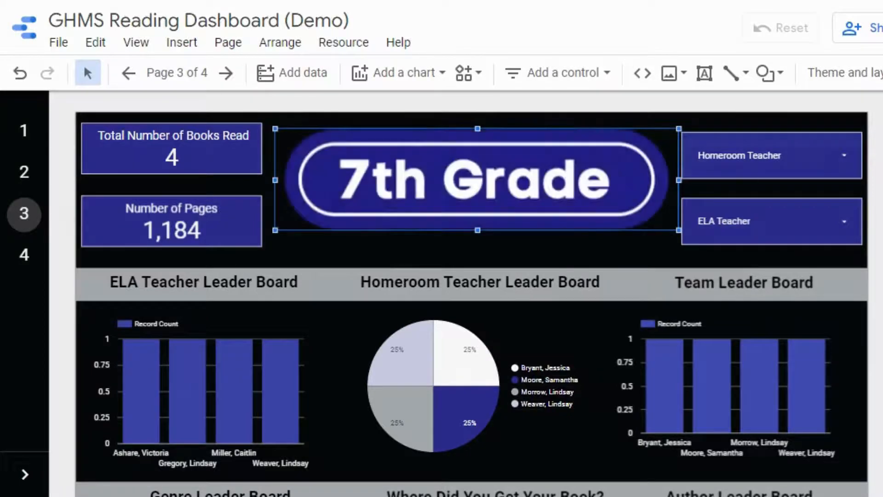
key(Escape)
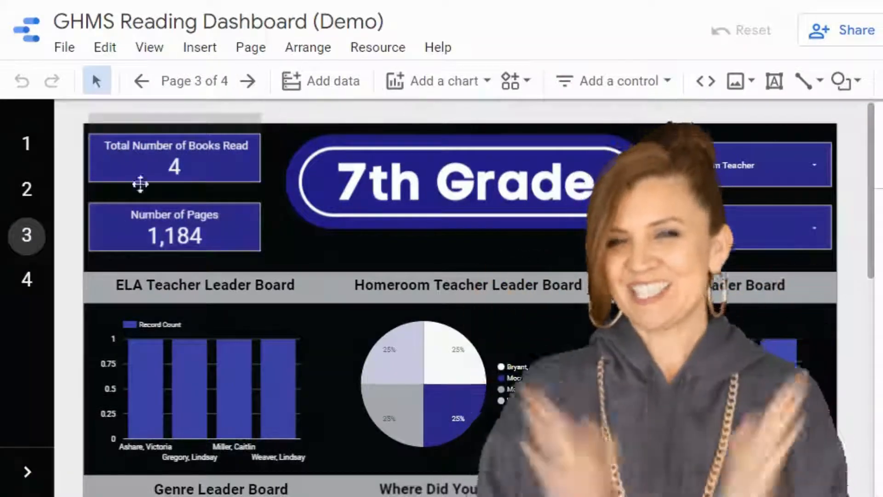
Step: Switch the data source of the ELA Teacher, Homeroom Teacher and Team leader board charts together to the 7th Grade GHMS Reading data
scroll(460, 299, down, 2)
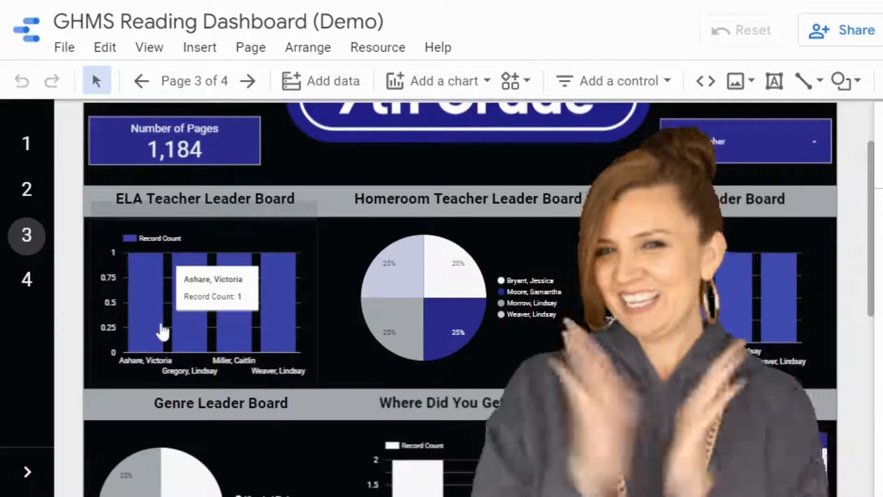
mouse_move(138, 346)
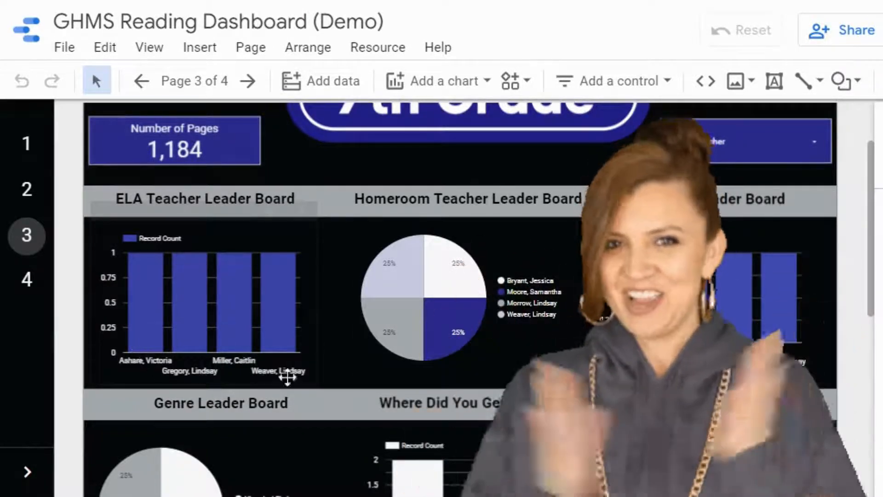
click(109, 366)
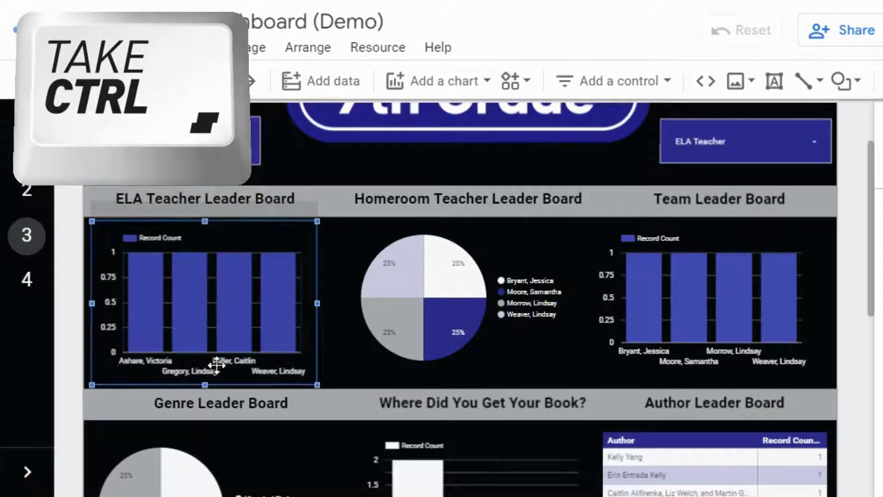
shift+click(359, 370)
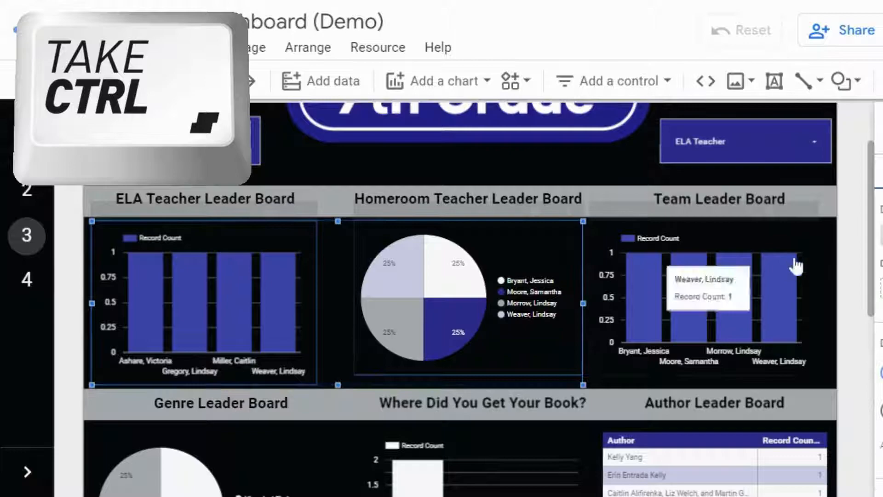
shift+click(808, 231)
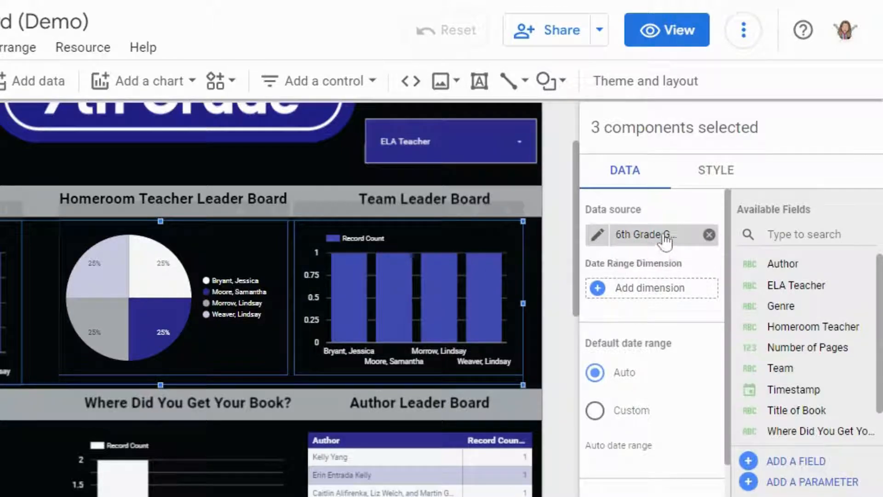
click(709, 236)
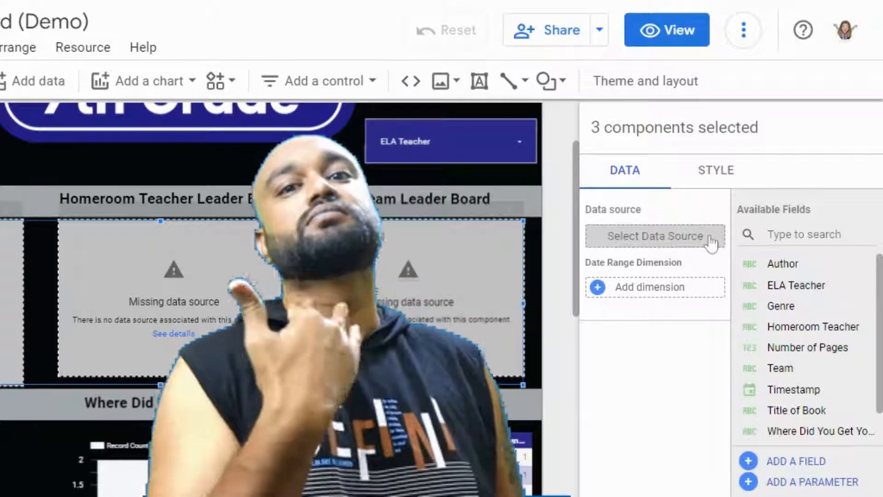
click(710, 237)
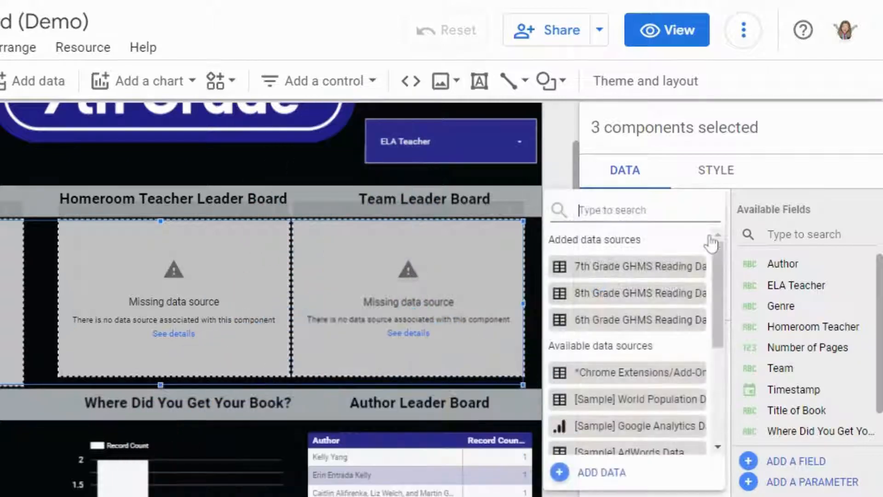
click(669, 272)
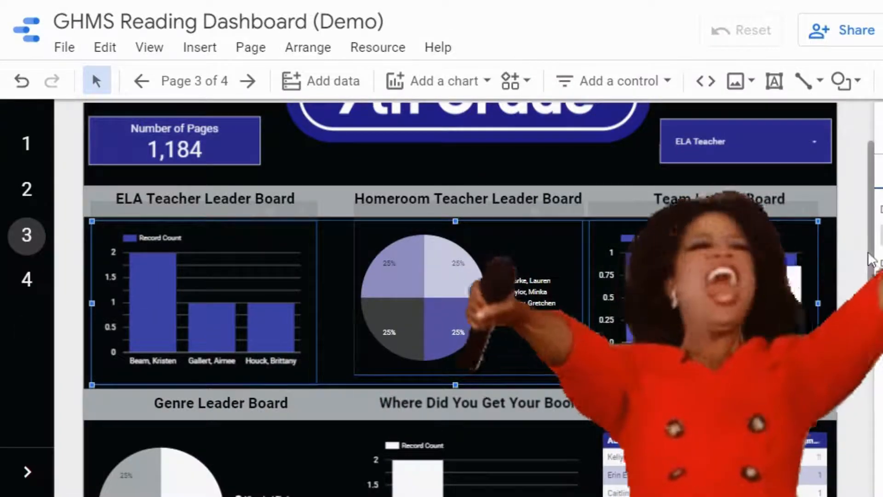
Step: Switch the genre chart, book source chart and author table together to the 7th Grade GHMS Reading data source, then deselect them
drag(870, 260, 879, 343)
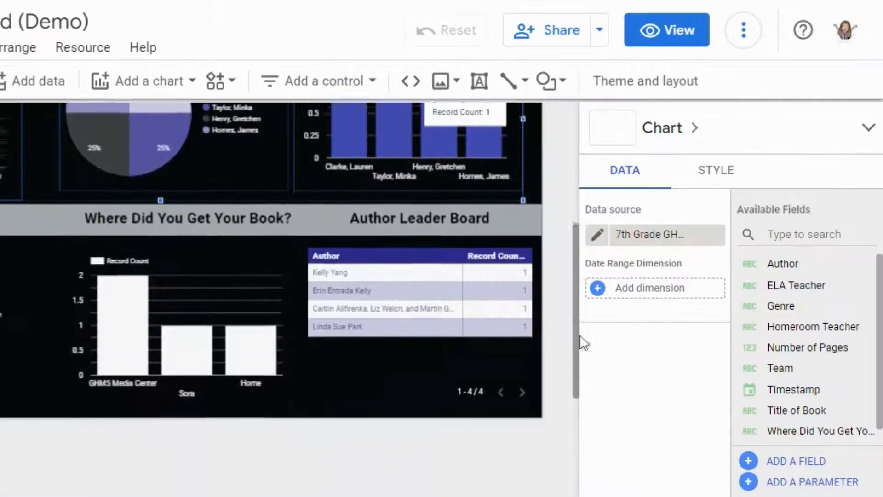
scroll(580, 343, down, 1)
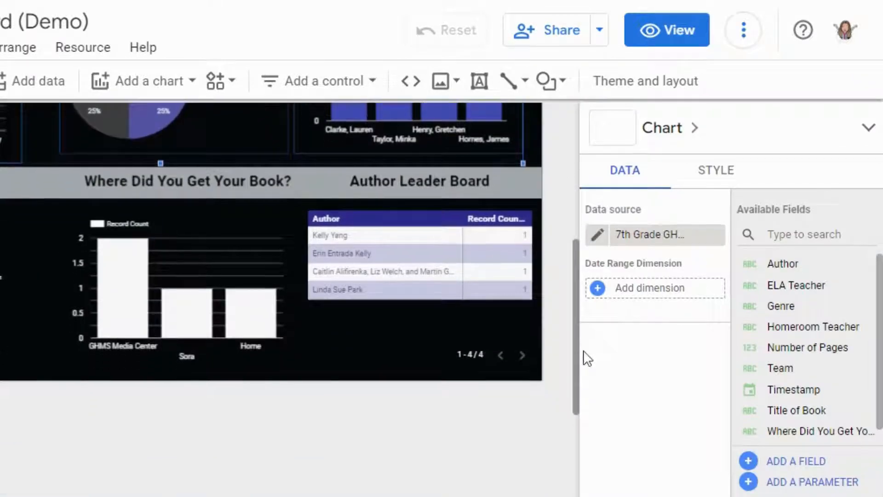
click(10, 368)
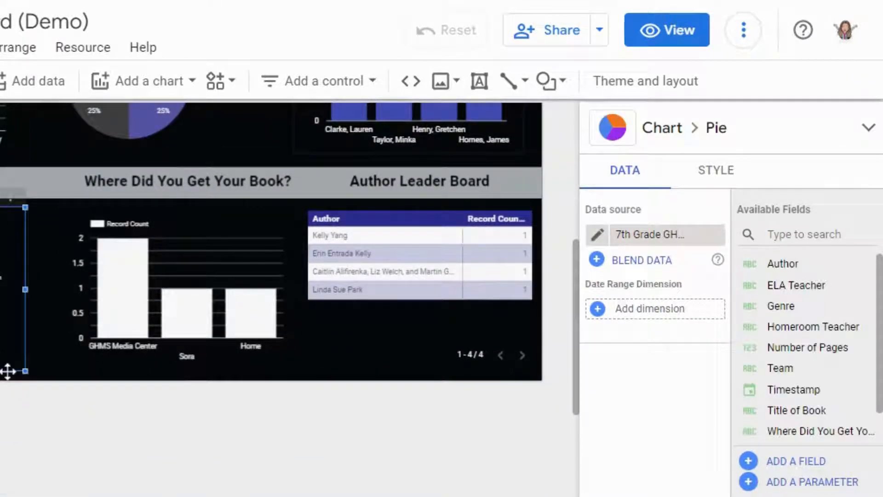
shift+click(292, 357)
shift+click(404, 357)
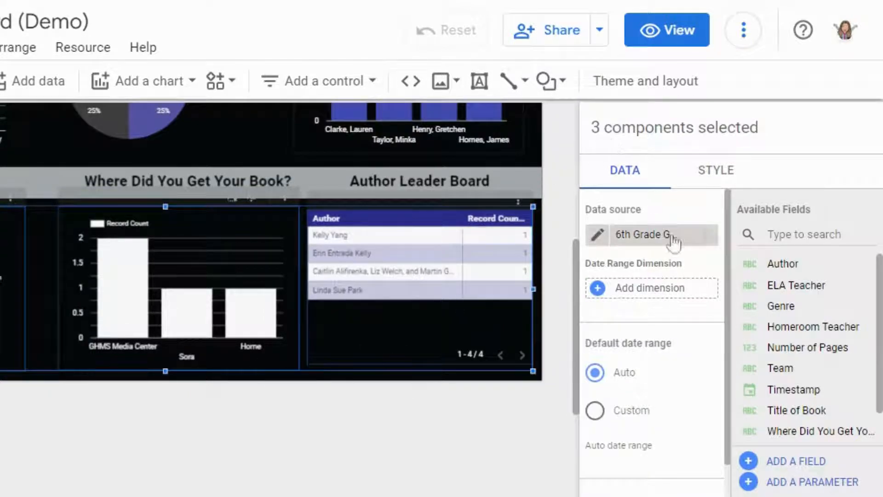
click(709, 235)
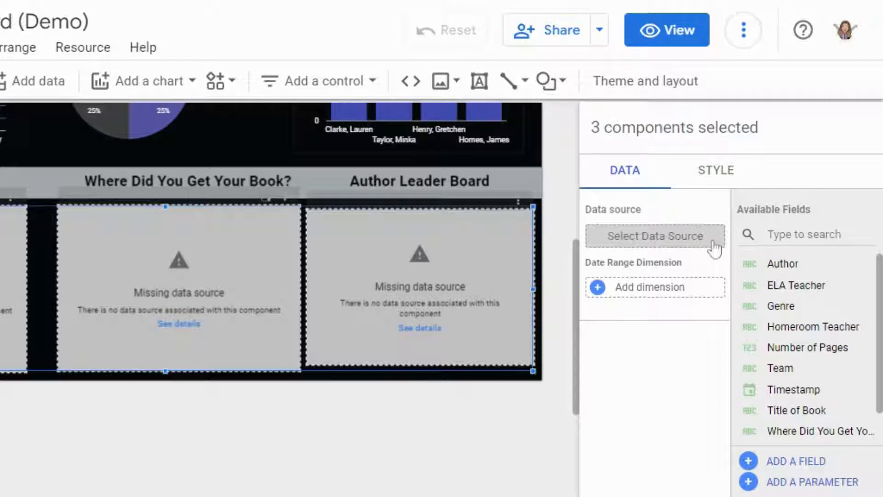
click(706, 248)
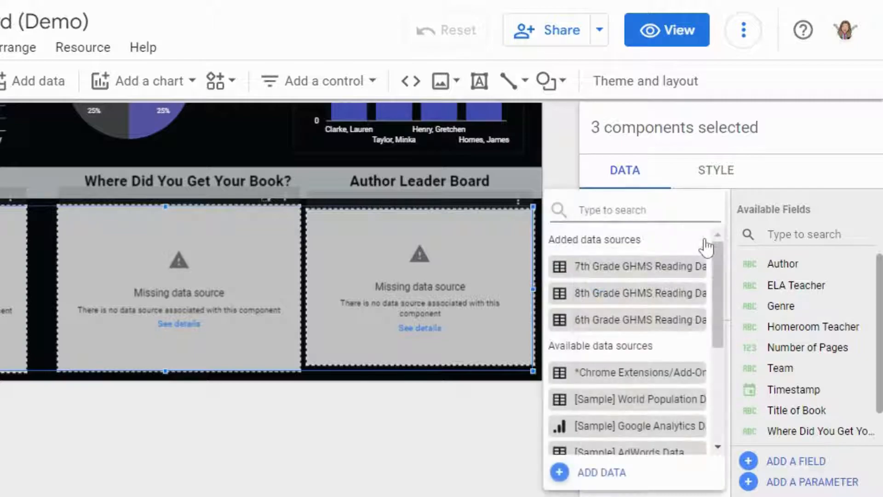
click(653, 269)
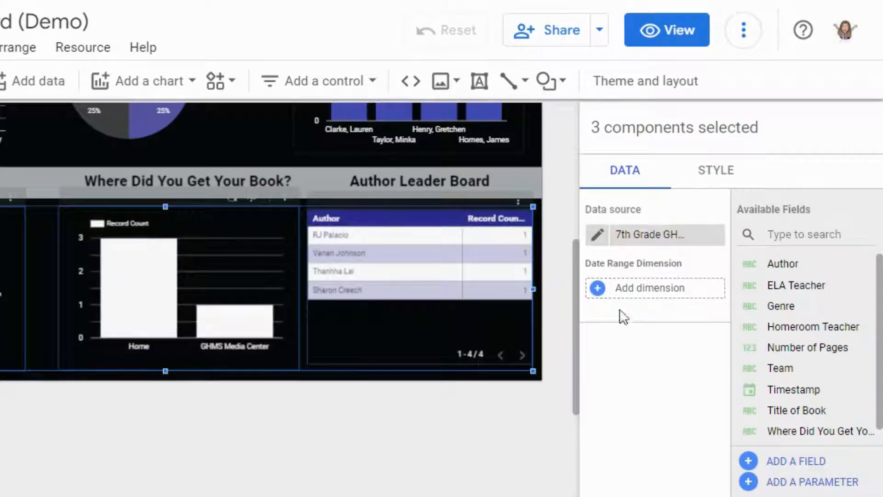
click(566, 261)
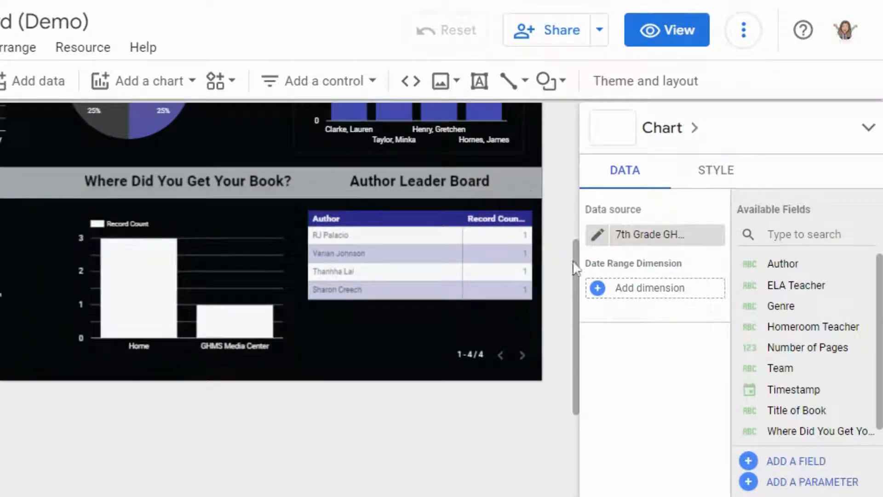
drag(576, 271, 578, 207)
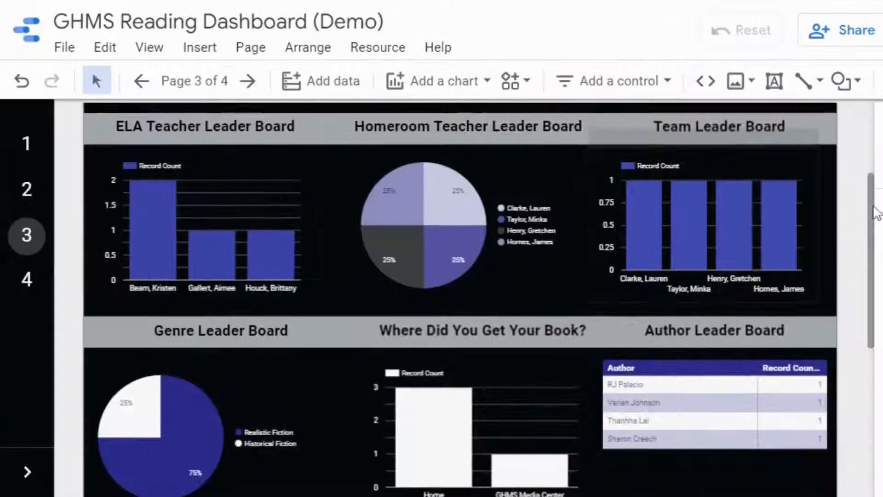
Step: Switch the Homeroom Teacher drop-down filter on page 3 to the 7th Grade GHMS Reading data source
drag(877, 212, 876, 122)
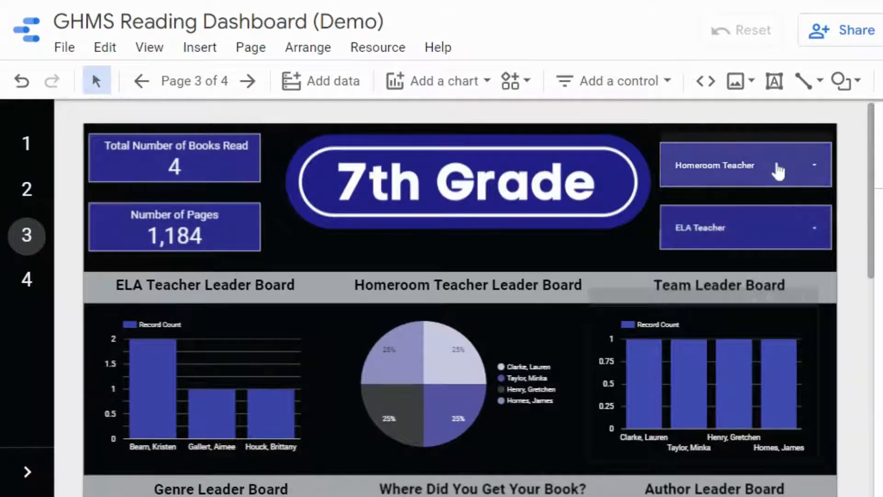
click(783, 158)
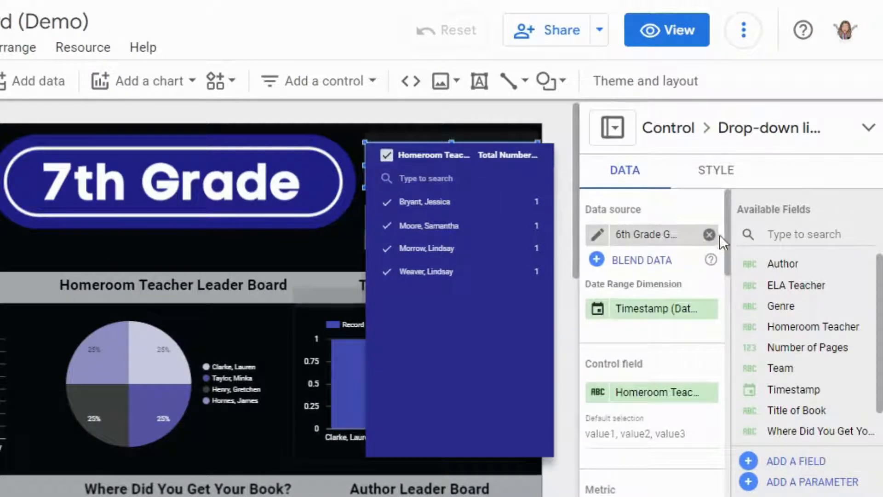
click(712, 235)
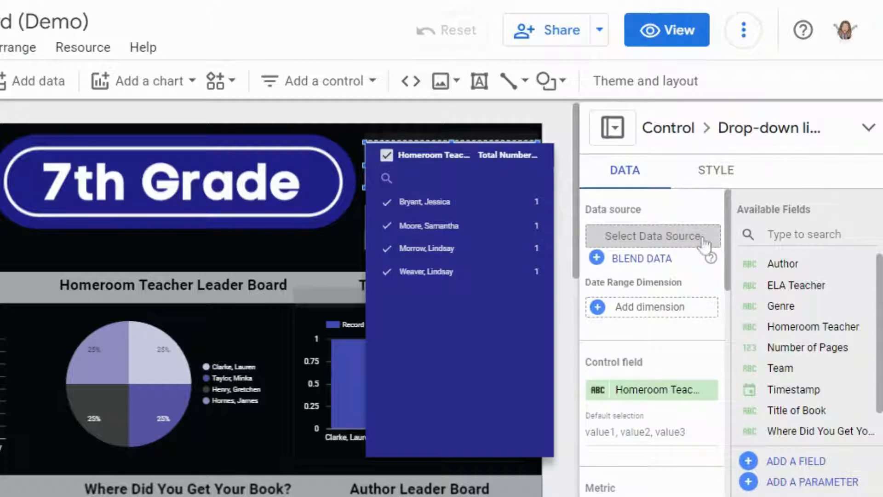
click(704, 237)
click(596, 264)
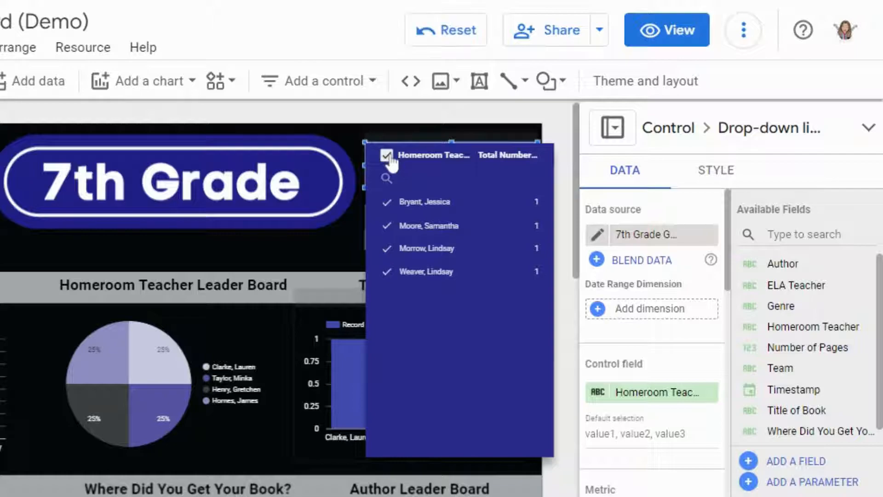
click(567, 149)
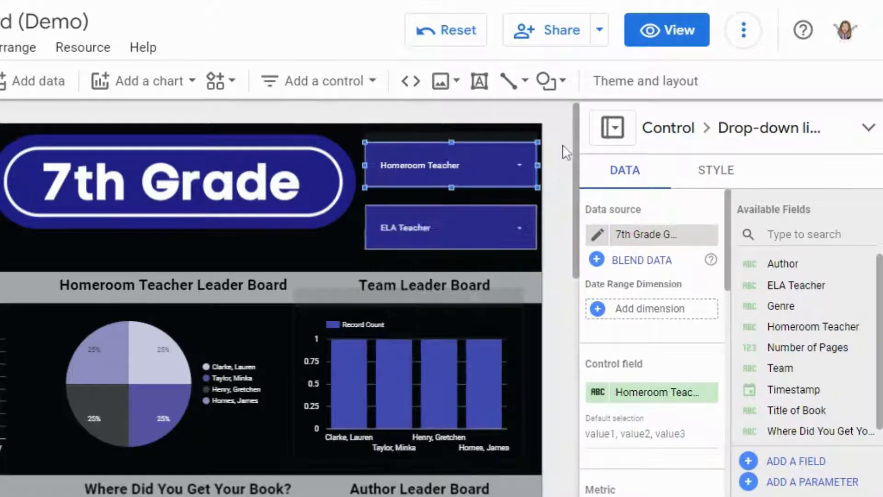
Step: Switch the ELA Teacher drop-down filter on page 3 to the 7th Grade GHMS Reading data source
click(482, 234)
click(481, 234)
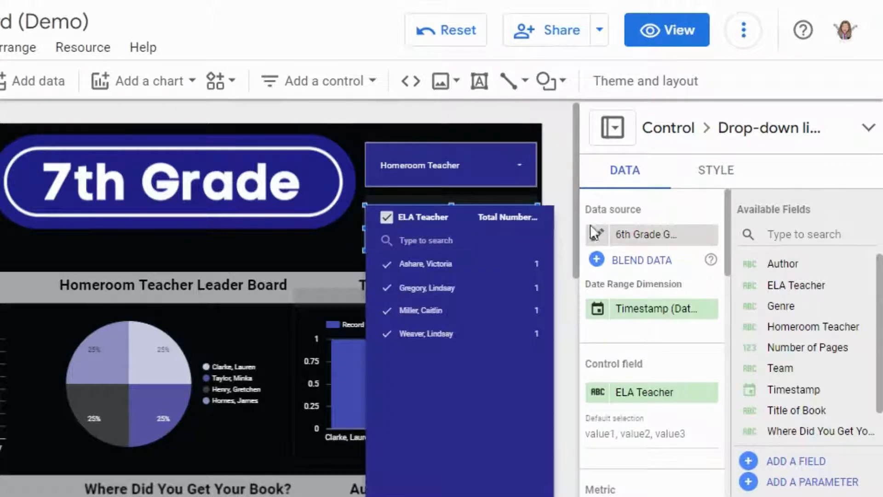
click(710, 235)
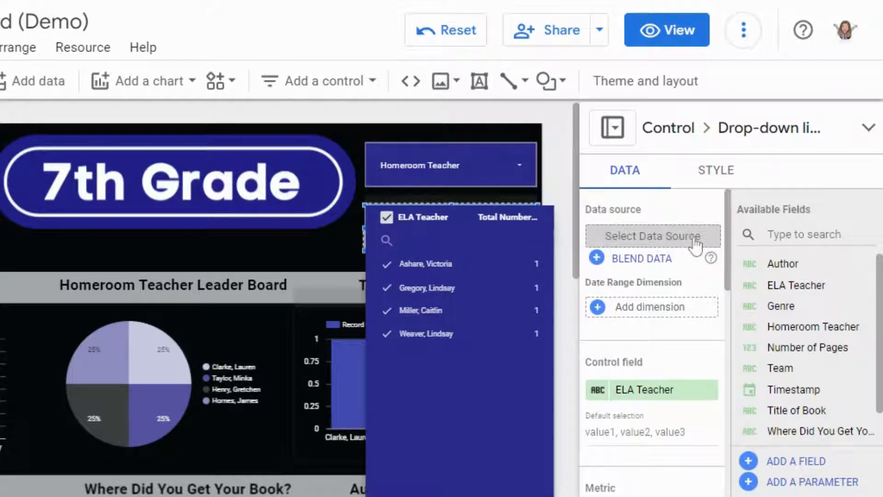
click(696, 247)
click(674, 276)
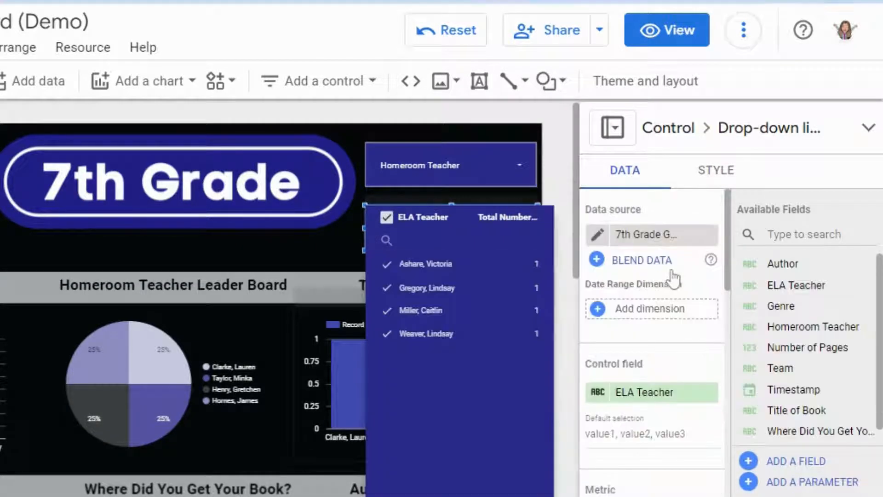
click(563, 147)
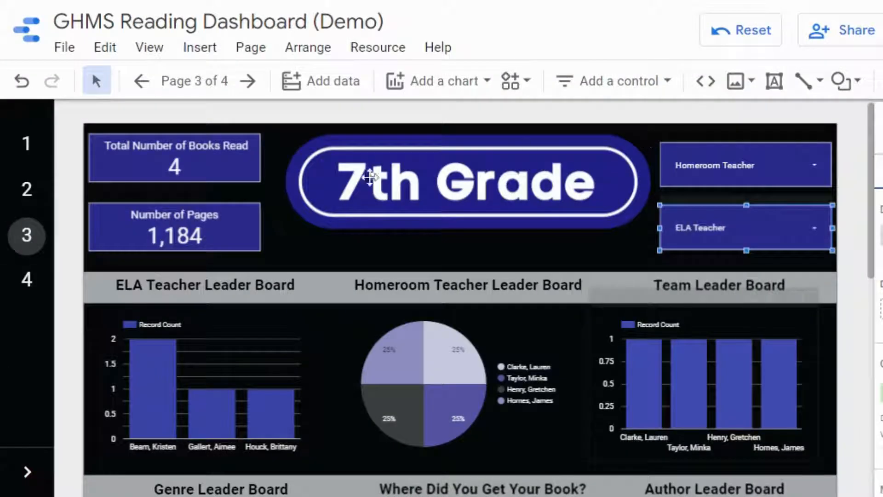
Step: Switch the Number of Pages scorecard on page 3 to the 7th Grade GHMS Reading data source
click(243, 221)
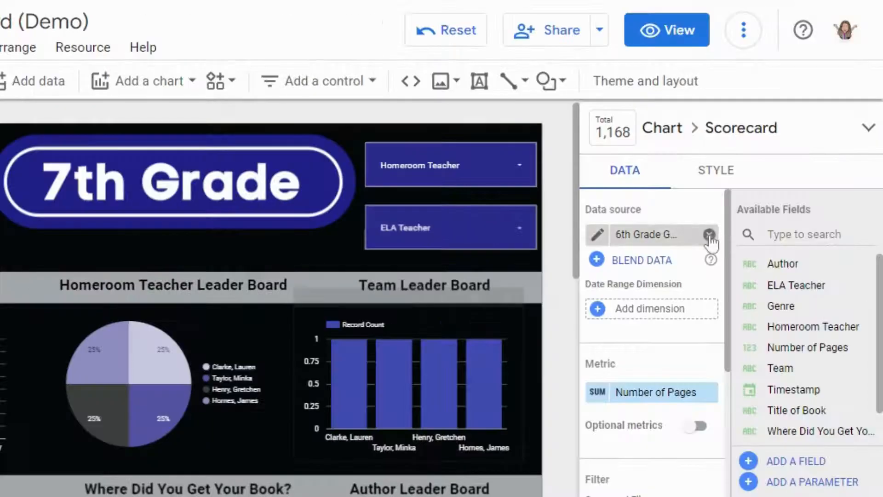
click(710, 236)
click(695, 238)
click(675, 267)
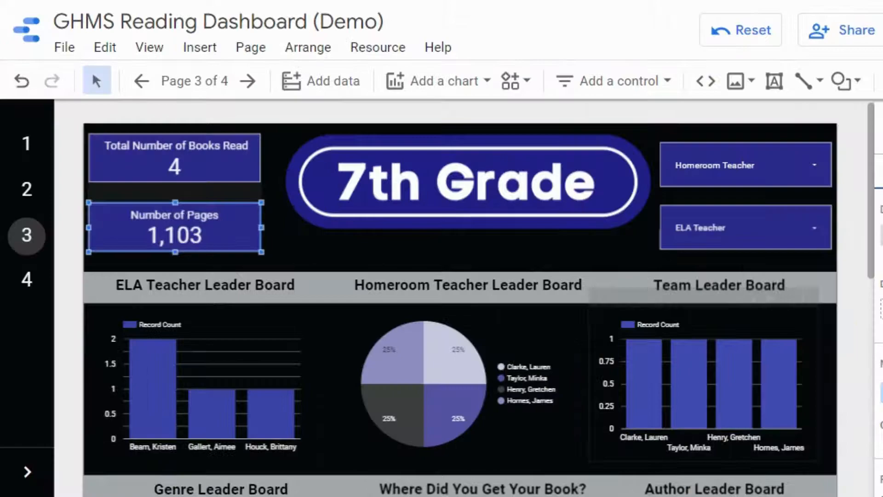
Step: Switch the Total Number of Books Read scorecard to the 7th Grade GHMS Reading data source and replace its metric with Timestamp
click(99, 162)
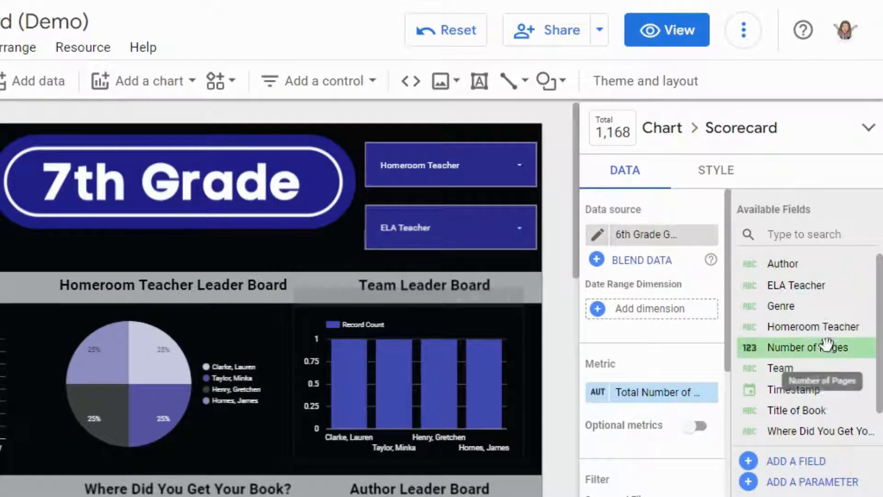
scroll(882, 347, down, 1)
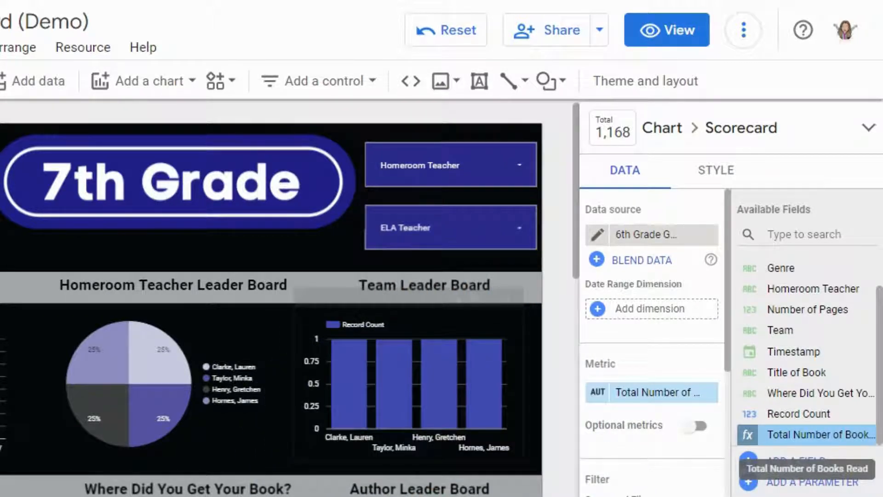
click(709, 235)
click(689, 244)
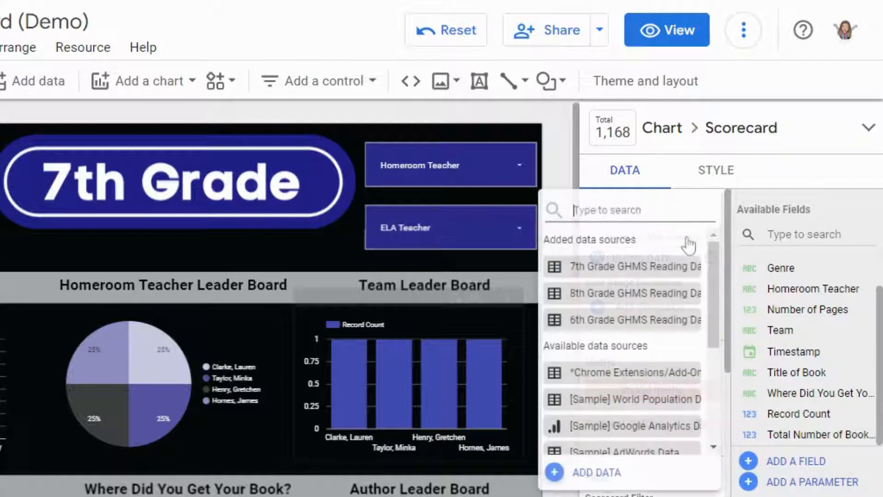
click(673, 275)
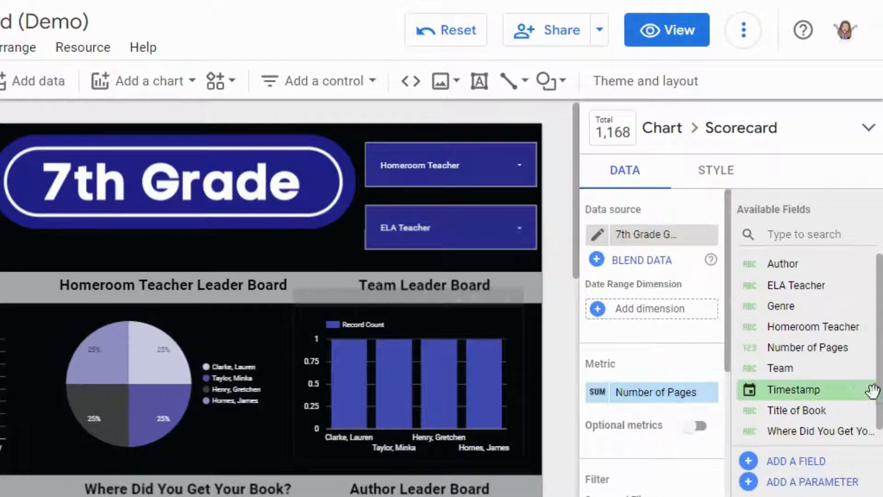
drag(829, 392, 686, 400)
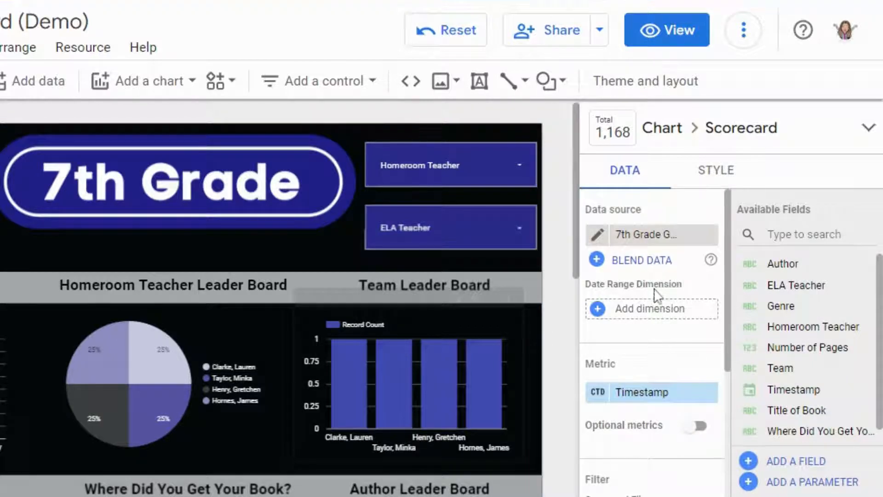
Step: Look through the data and style settings of the upper scorecard on page 3, then deselect it
scroll(658, 292, down, 2)
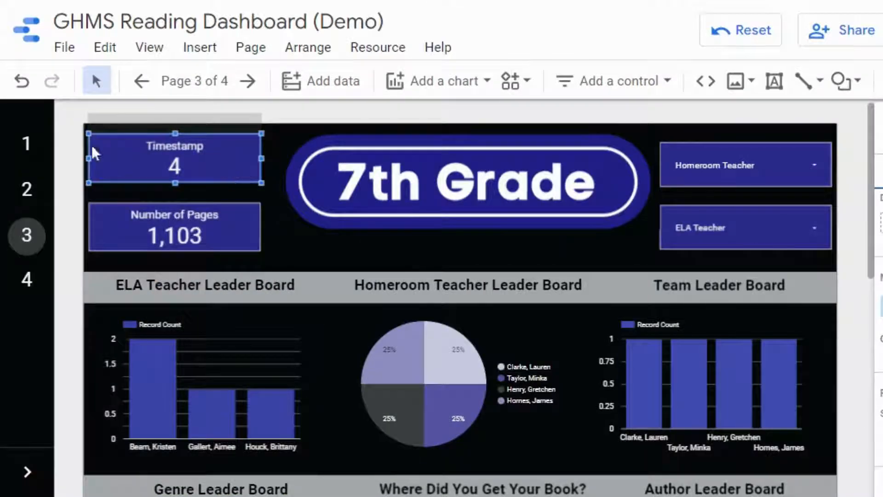
click(718, 171)
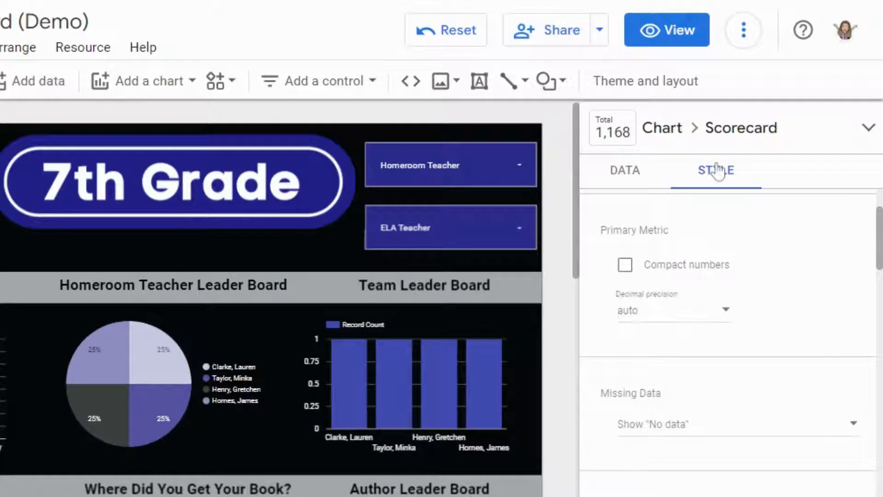
scroll(766, 286, up, 2)
scroll(768, 285, down, 8)
scroll(768, 284, down, 10)
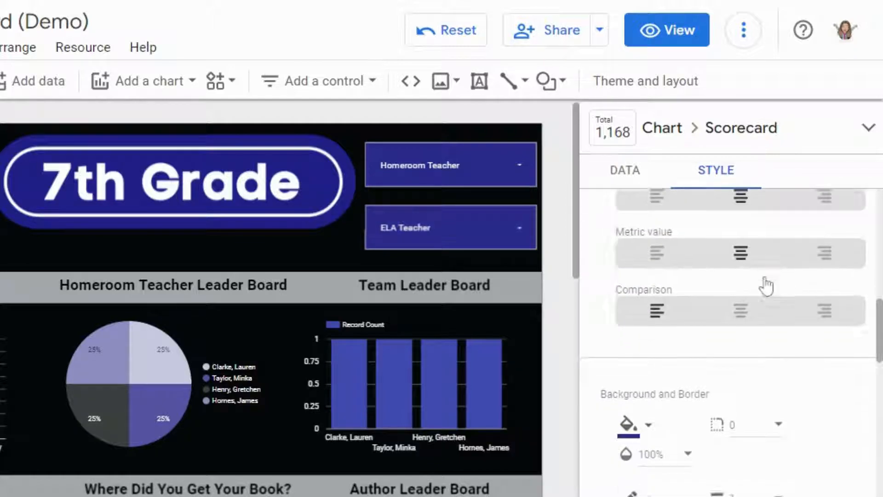
scroll(768, 285, down, 4)
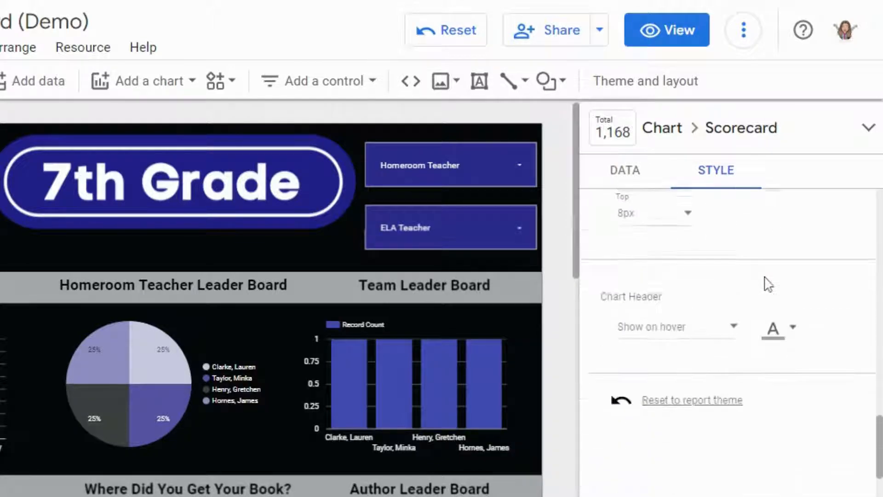
scroll(769, 285, up, 2)
scroll(768, 283, up, 2)
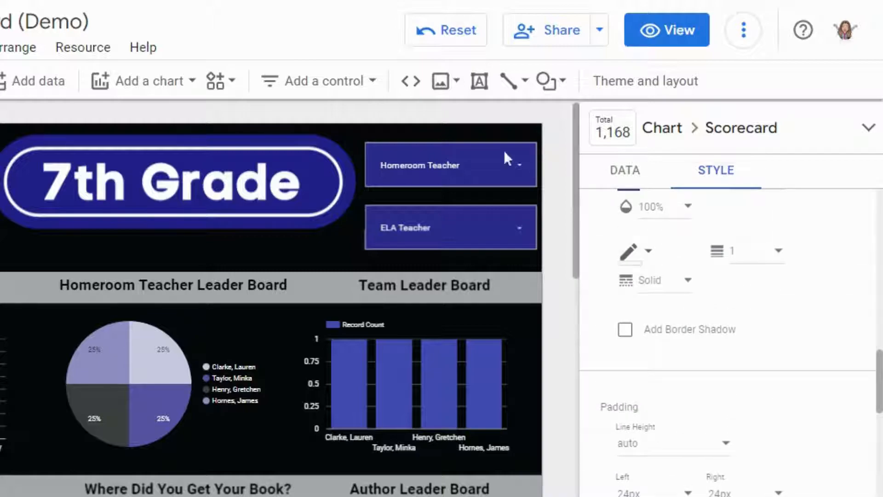
click(552, 276)
Step: Go to page 4 and switch the upper books-read scorecard to the 8th Grade GHMS Reading data source
scroll(556, 253, down, 6)
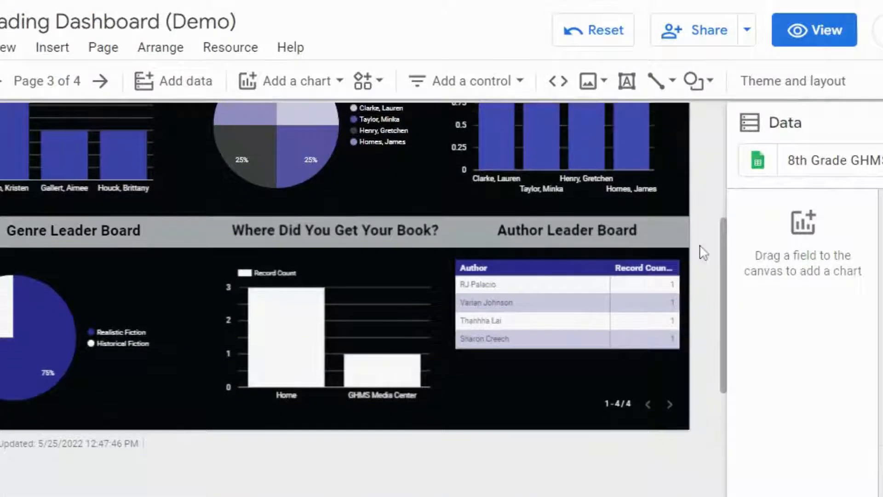
scroll(703, 252, up, 6)
key(Page_Down)
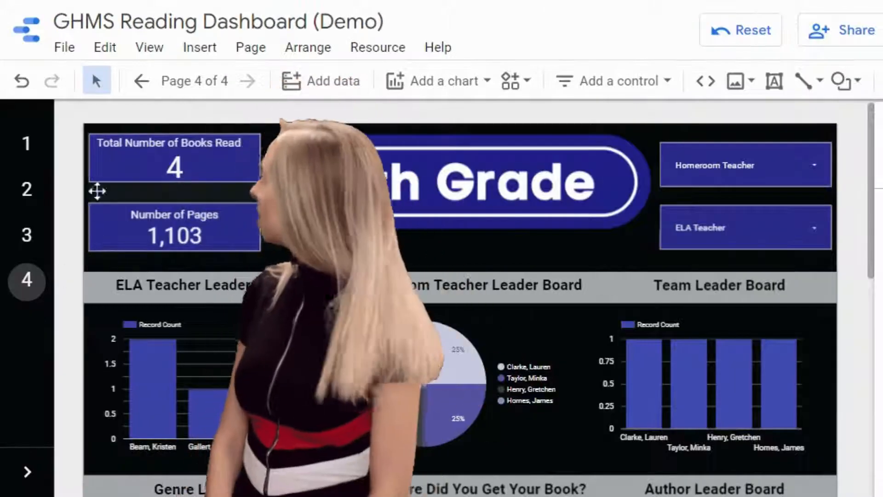
click(28, 171)
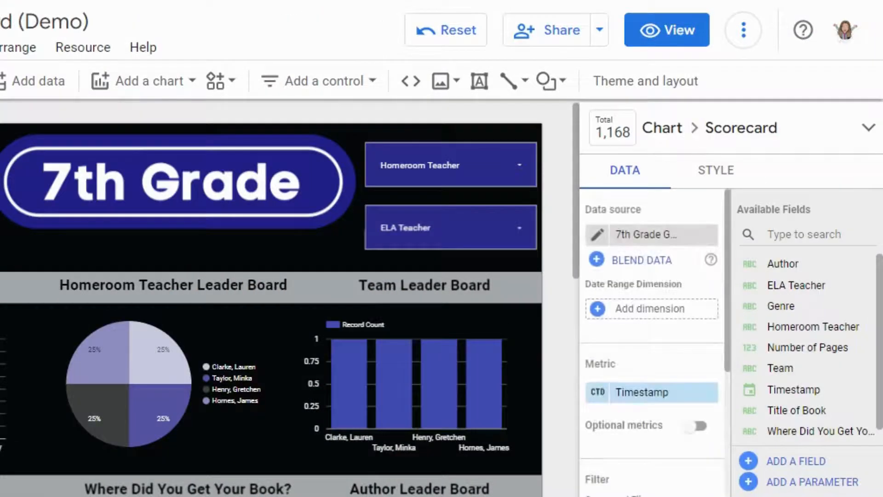
click(697, 236)
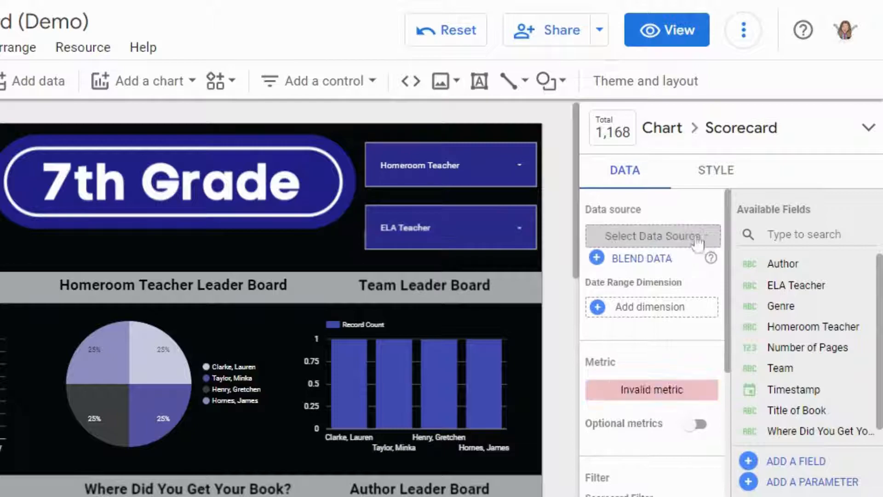
click(680, 243)
click(661, 300)
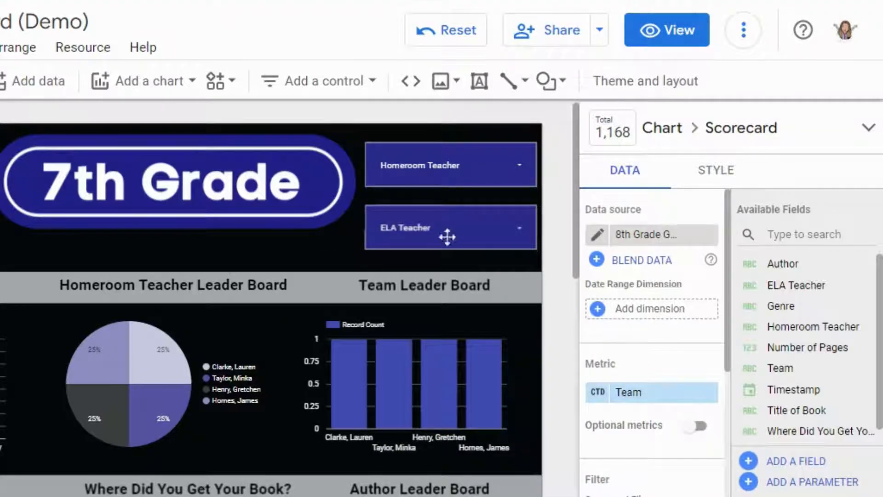
Step: Switch the Number of Pages scorecard on page 4 to the 8th Grade GHMS Reading data source
click(710, 234)
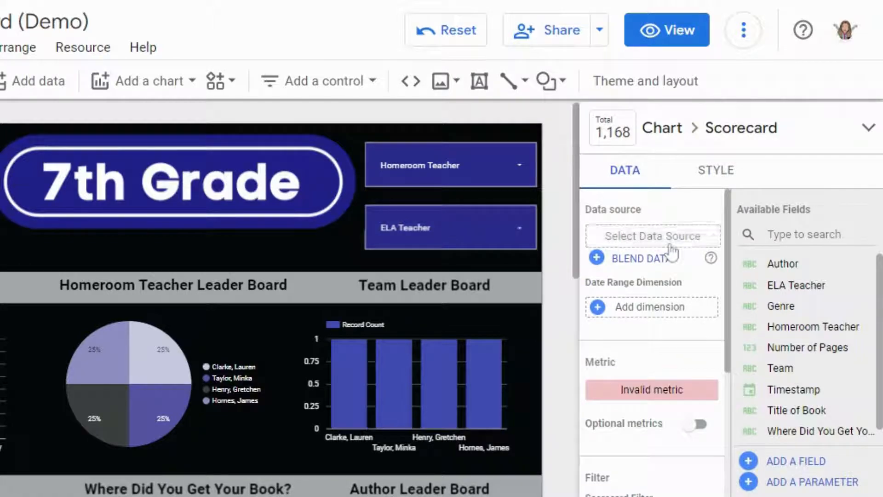
click(673, 244)
click(655, 298)
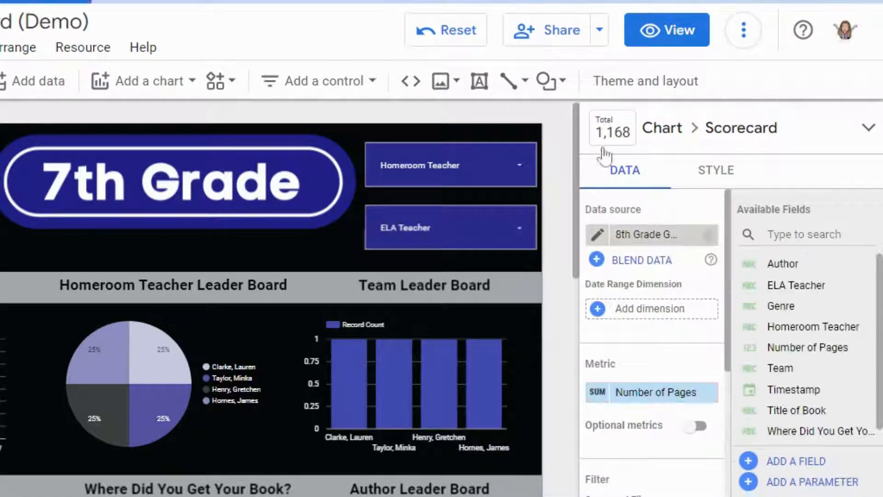
Step: Switch the Homeroom Teacher drop-down filter on page 4 to the 8th Grade GHMS Reading data source
click(526, 151)
click(527, 152)
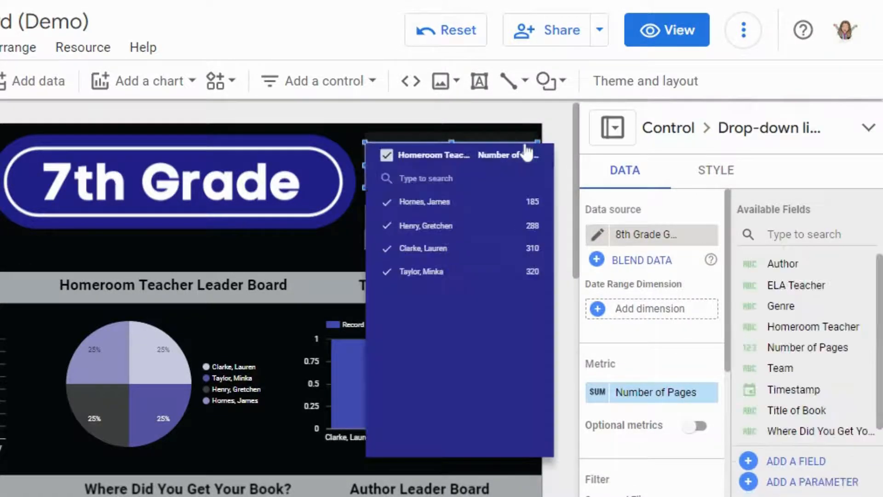
click(707, 240)
click(673, 239)
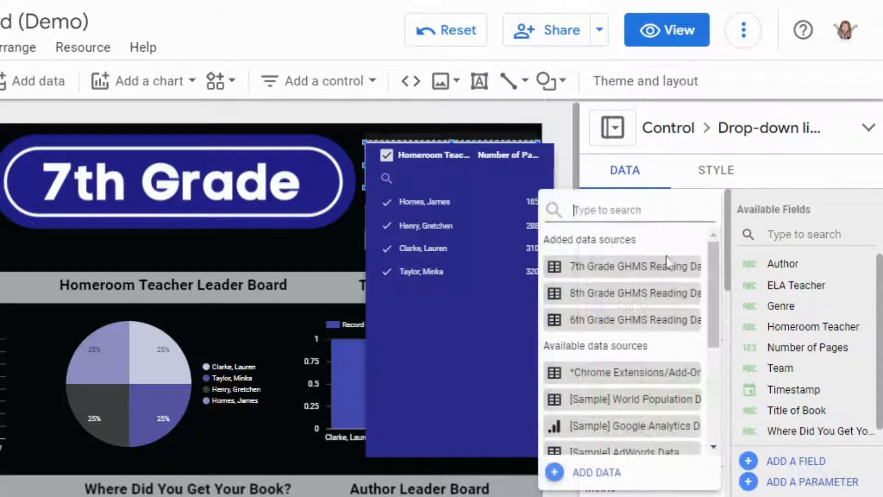
click(656, 294)
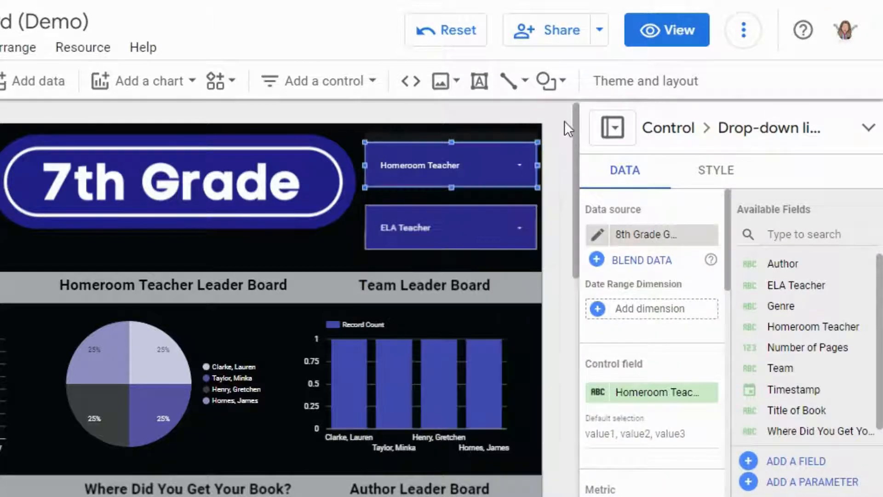
Step: Switch the ELA Teacher drop-down filter on page 4 to the 8th Grade GHMS Reading data source
click(450, 252)
click(449, 233)
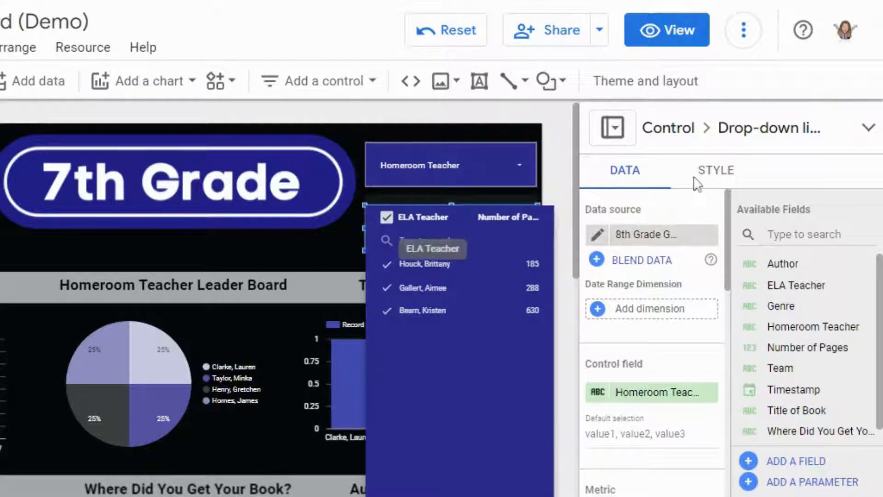
click(709, 236)
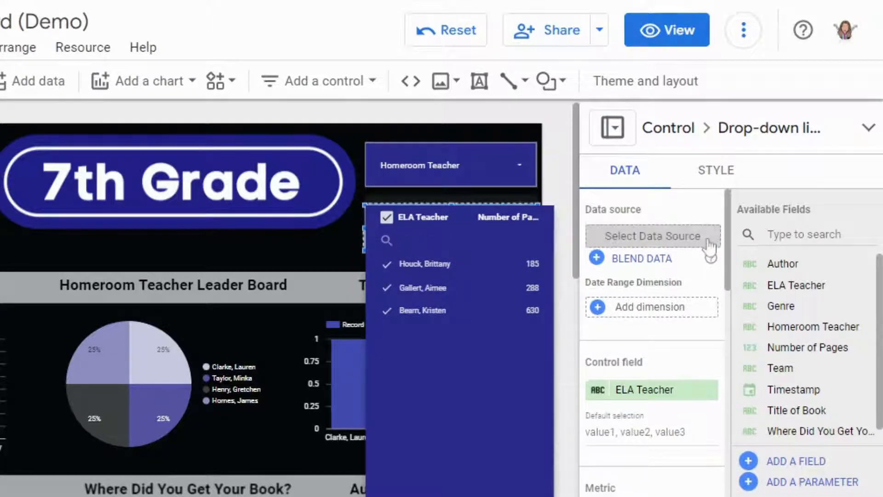
click(657, 240)
click(635, 297)
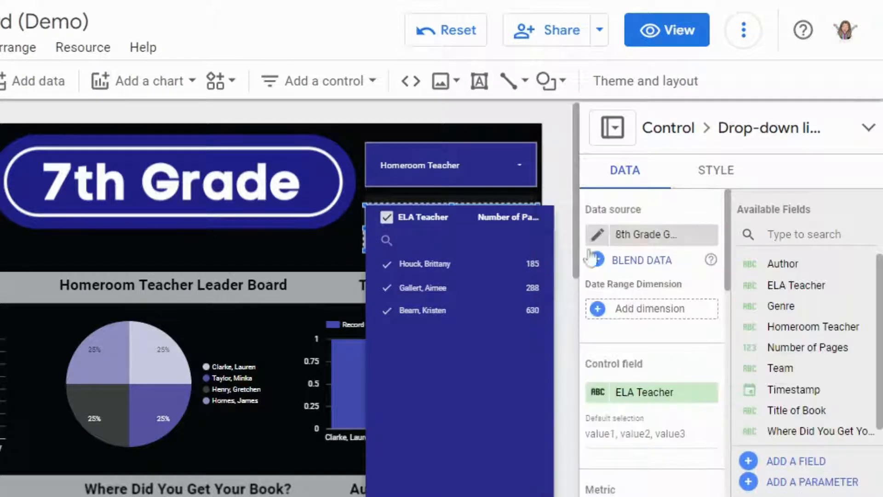
scroll(567, 184, down, 2)
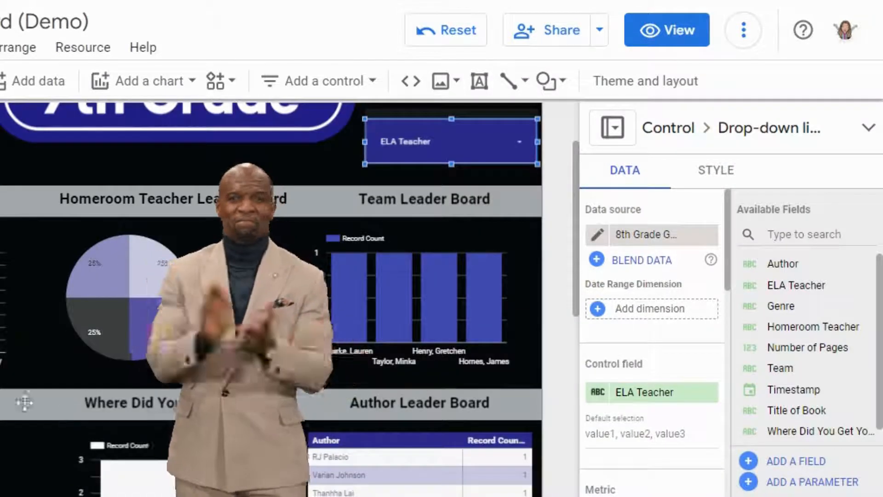
Step: Switch the ELA Teacher Leader Board bar chart on page 4 to the 8th Grade GHMS Reading data source
click(20, 331)
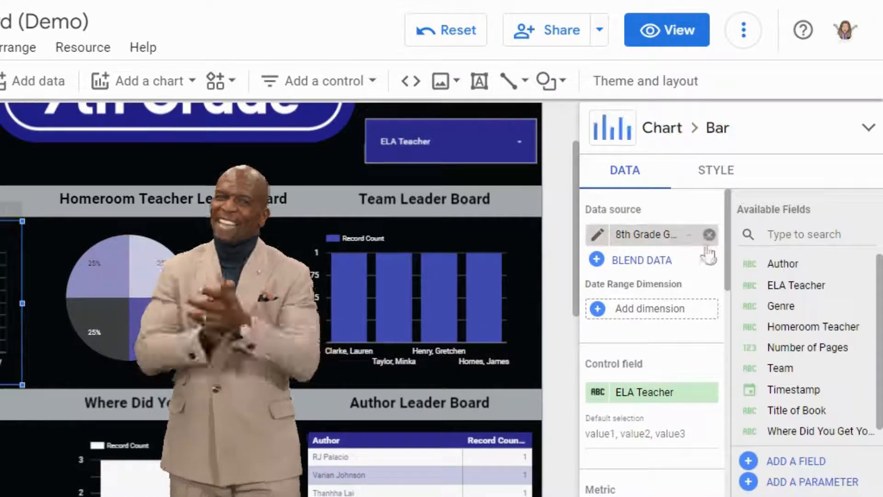
click(709, 235)
click(645, 237)
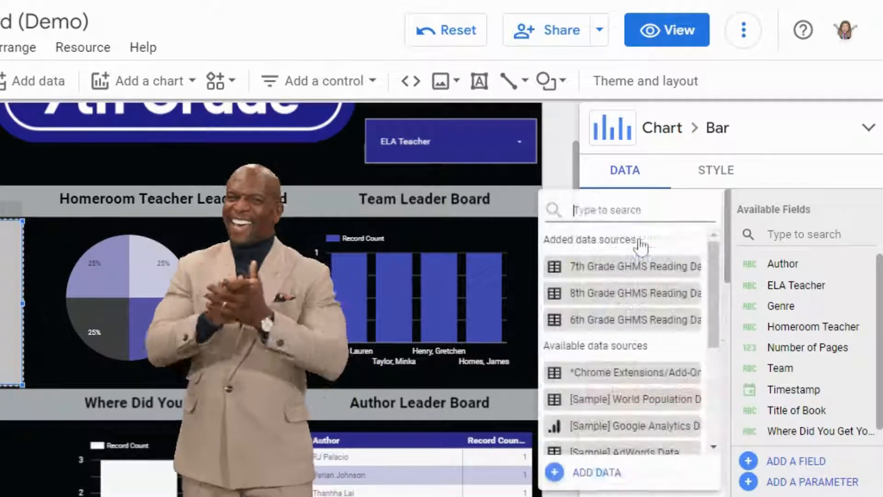
click(626, 297)
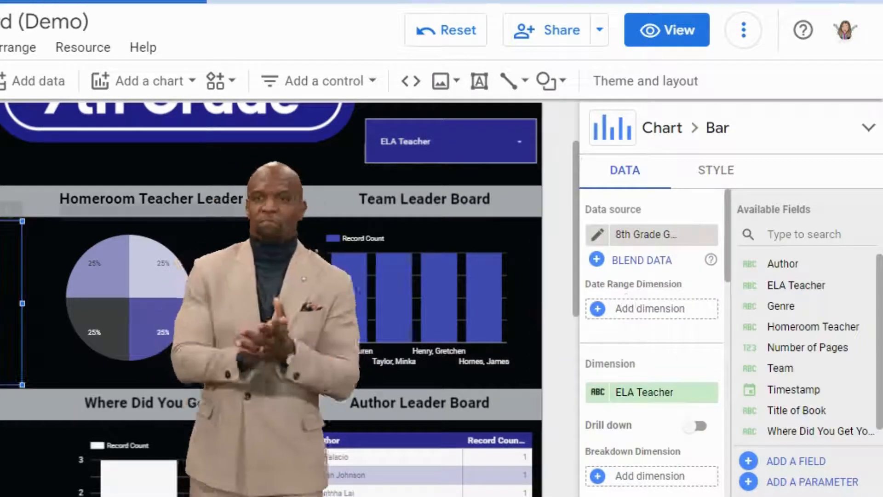
Step: Switch the Homeroom Teacher pie chart and the Team Leader Board bar chart together to the 8th Grade GHMS Reading data source
click(174, 298)
shift+click(511, 231)
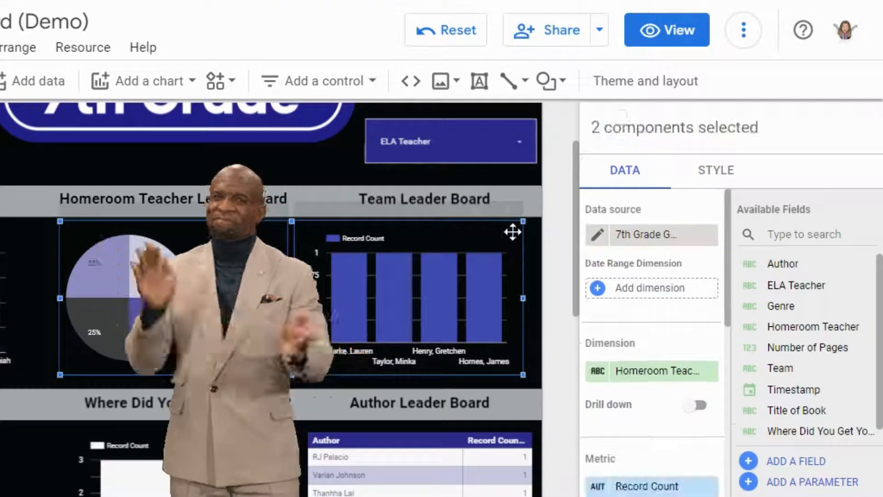
click(709, 235)
click(637, 239)
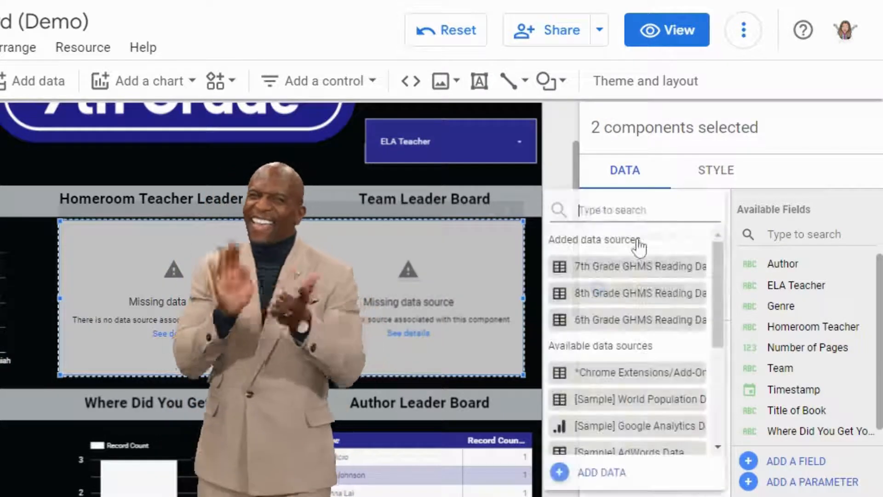
click(619, 298)
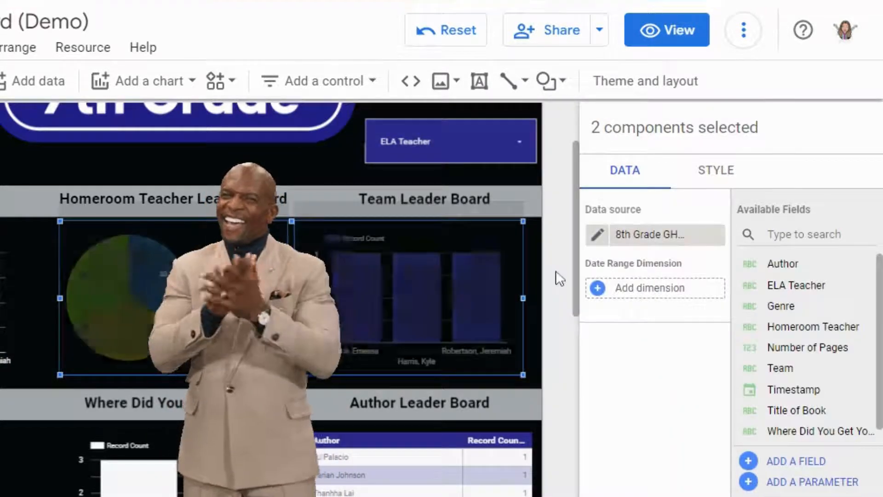
Step: Switch the Genre, Where Did You Get Your Book and Author Leader Board charts together to the 8th Grade GHMS Reading data source
scroll(559, 279, down, 1)
scroll(559, 278, down, 3)
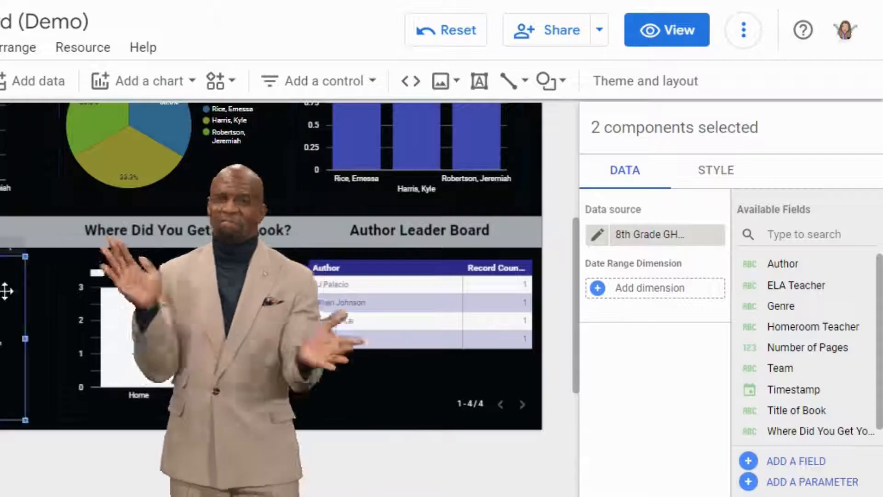
shift+click(430, 255)
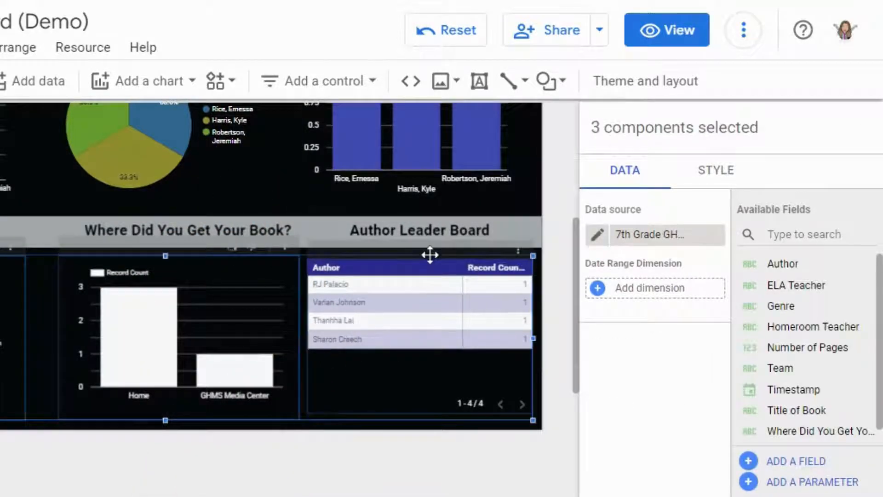
click(716, 235)
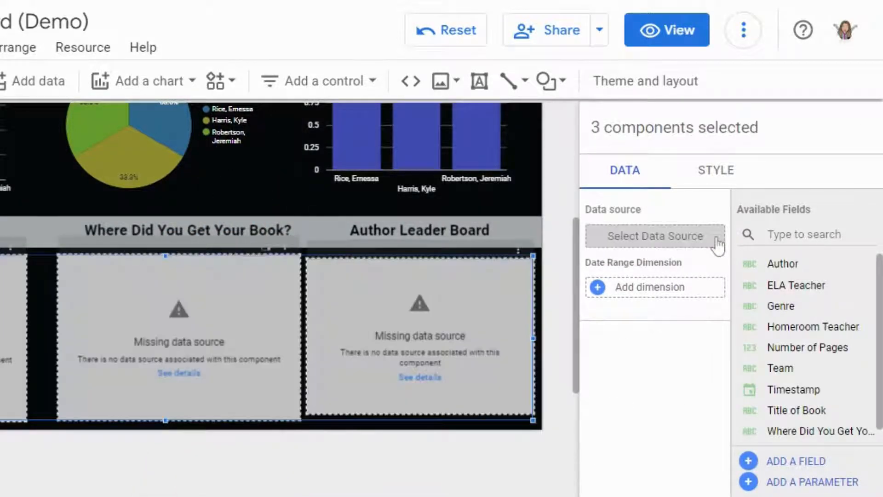
click(671, 249)
click(604, 293)
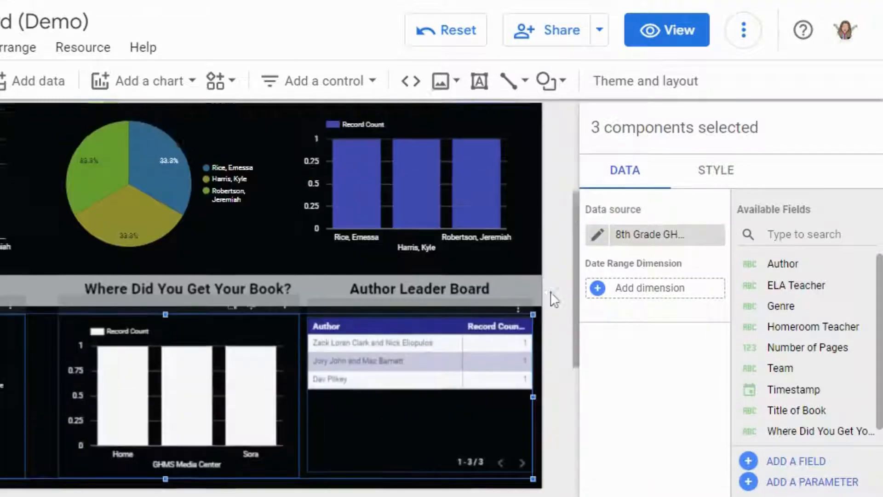
Step: Replace the 7th Grade banner on page 4 with the 8th Grade banner image
scroll(550, 294, up, 5)
click(184, 176)
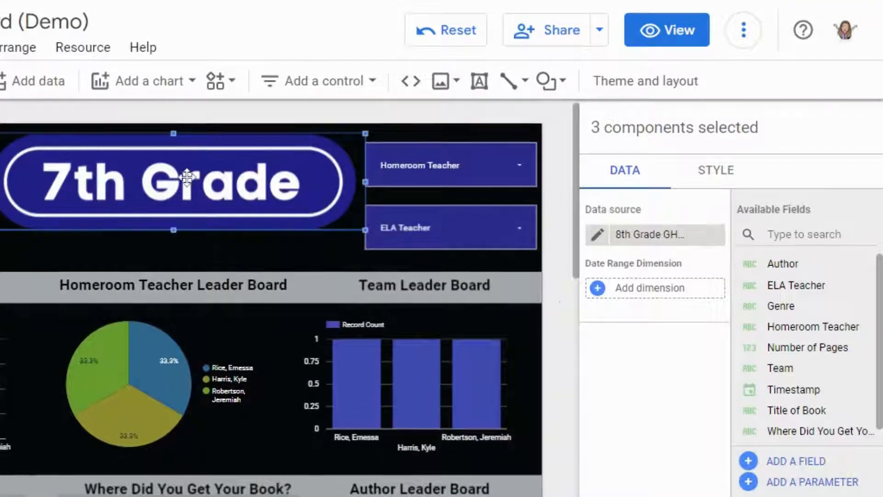
key(Delete)
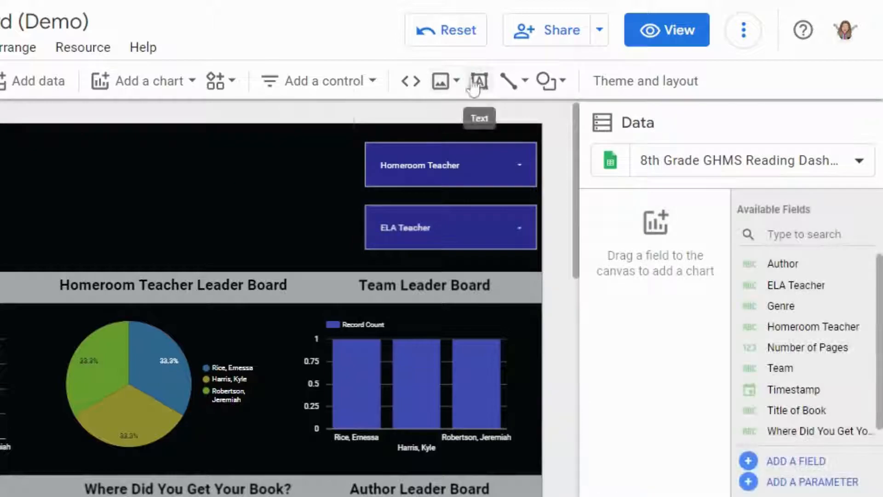
click(442, 82)
click(494, 126)
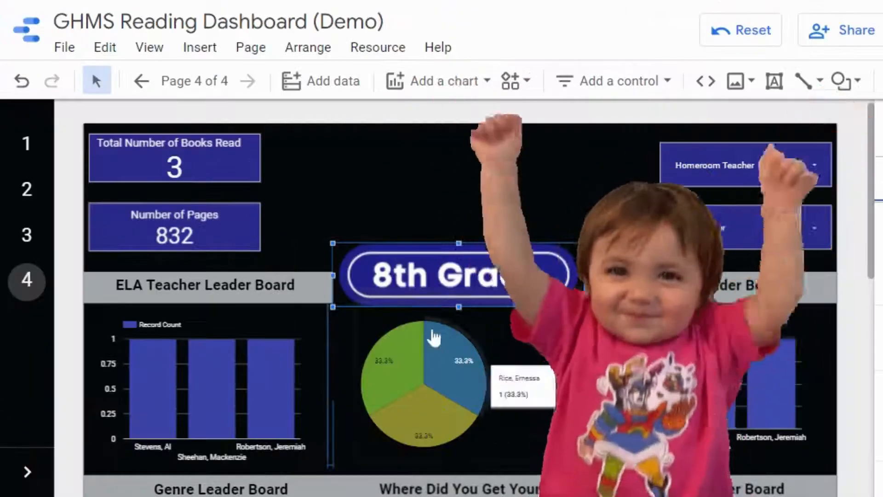
Step: Place the 8th Grade banner between the scorecards and the drop-down filters and enlarge it to fill the space
drag(134, 284, 134, 271)
drag(429, 272, 391, 176)
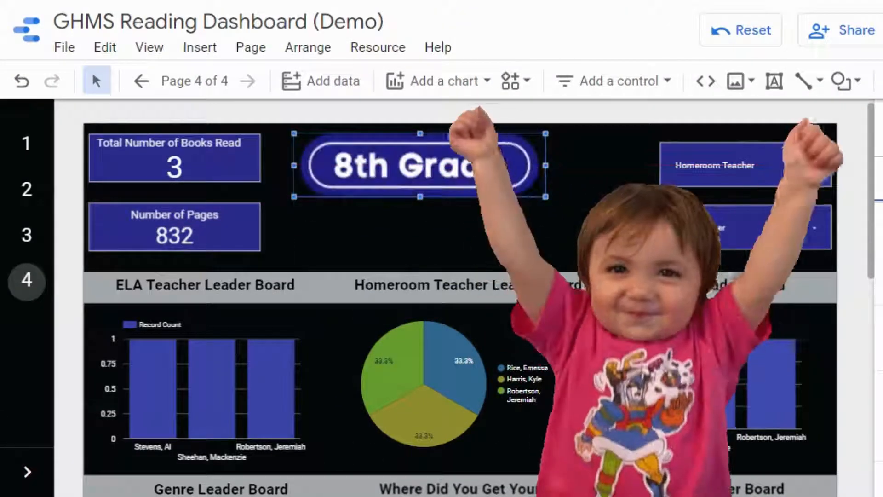
drag(547, 197, 660, 226)
drag(572, 181, 564, 190)
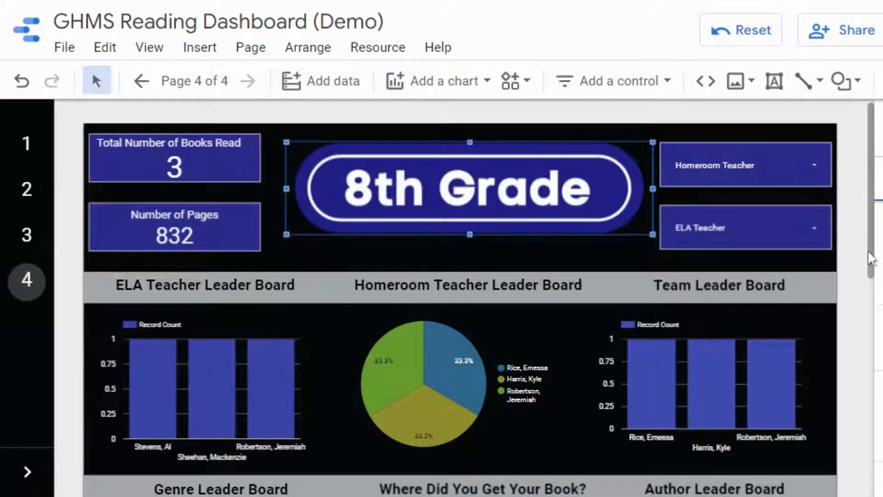
Step: Set the Homeroom Teacher Leader Board pie chart to 4 slices and color it by slice order
scroll(868, 256, down, 4)
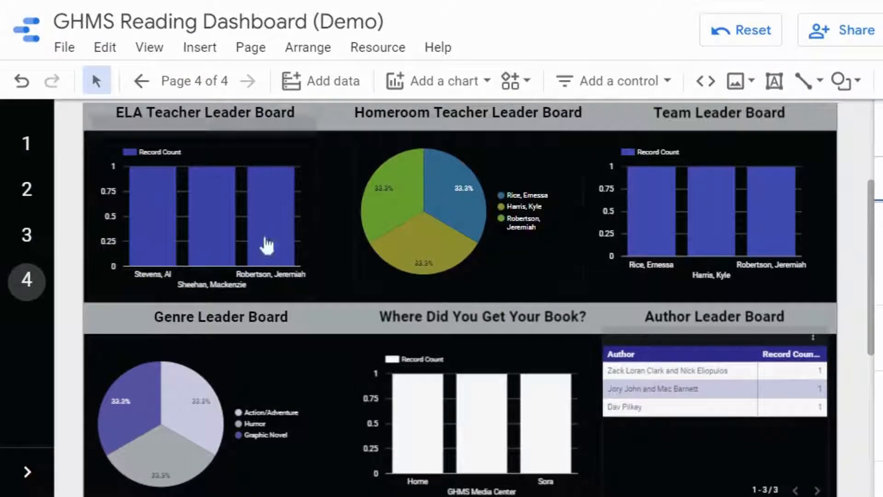
mouse_move(421, 181)
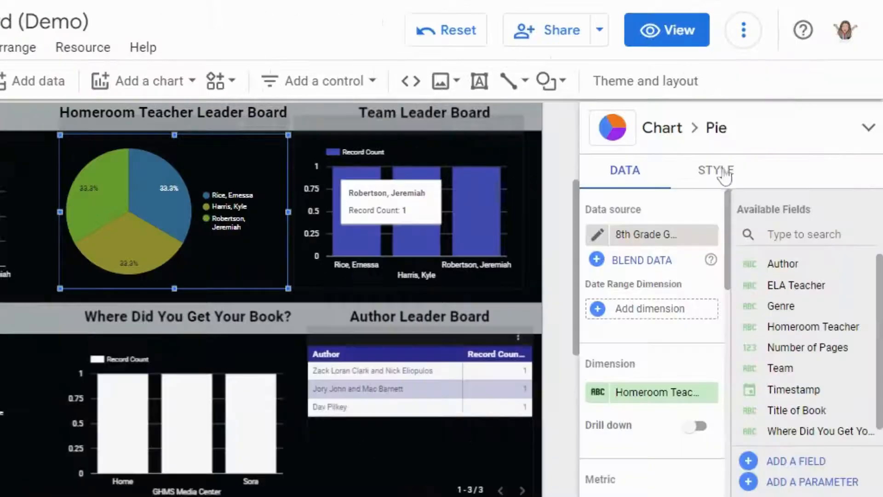
click(717, 171)
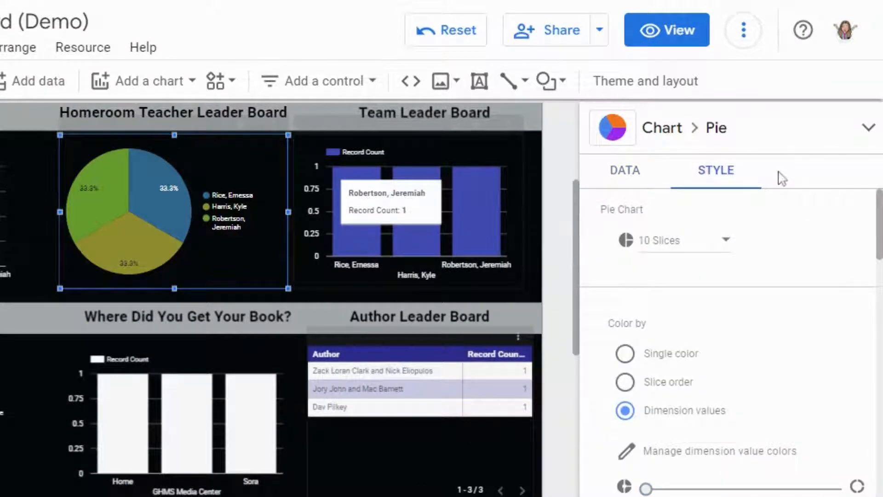
scroll(770, 209, down, 4)
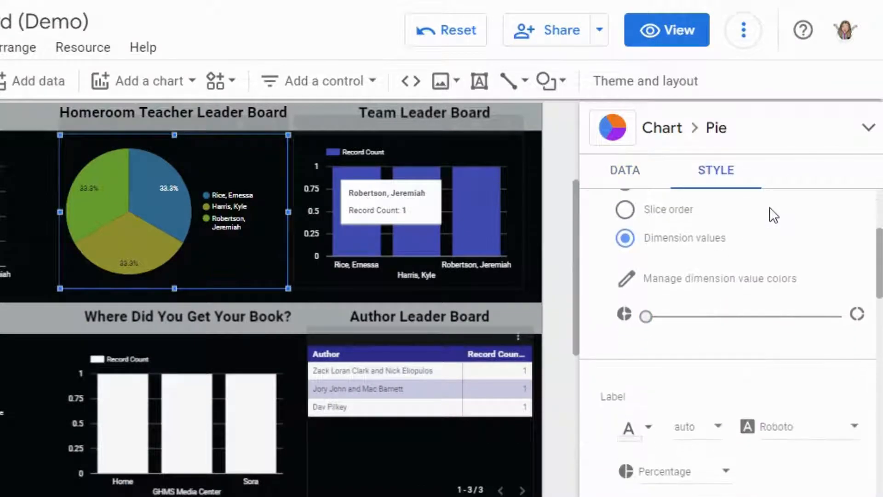
scroll(706, 383, down, 10)
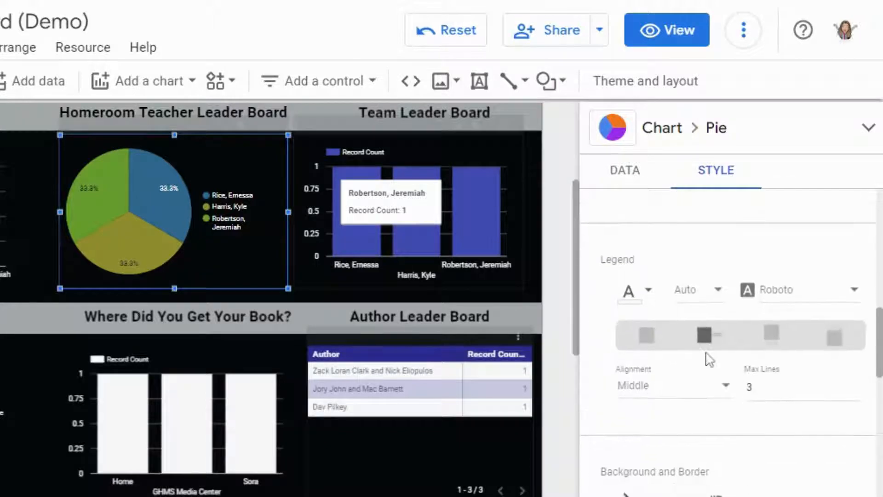
scroll(708, 359, up, 12)
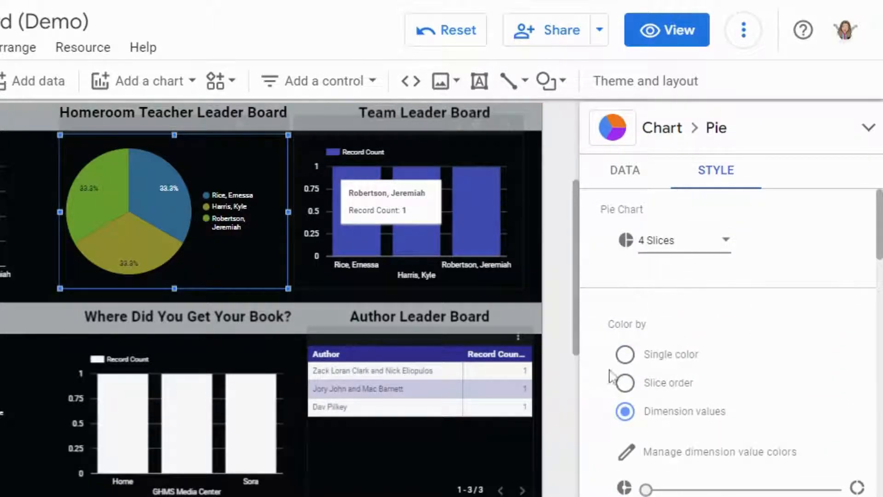
click(625, 355)
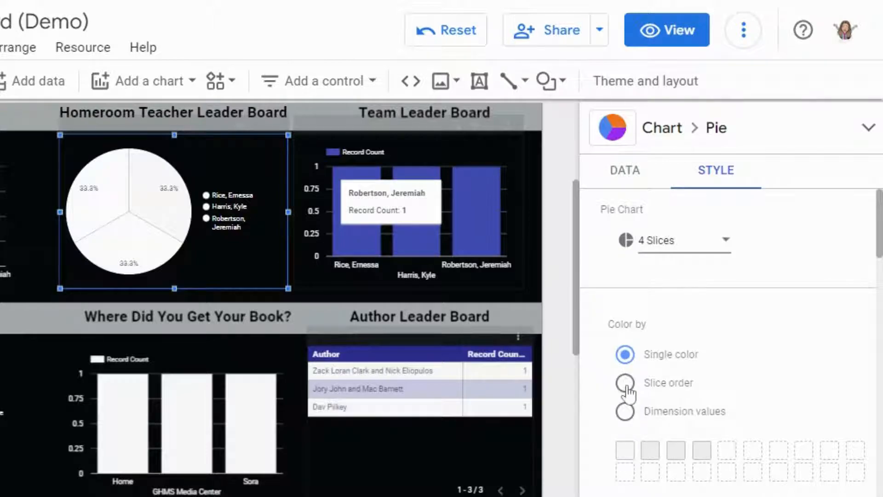
scroll(828, 316, down, 2)
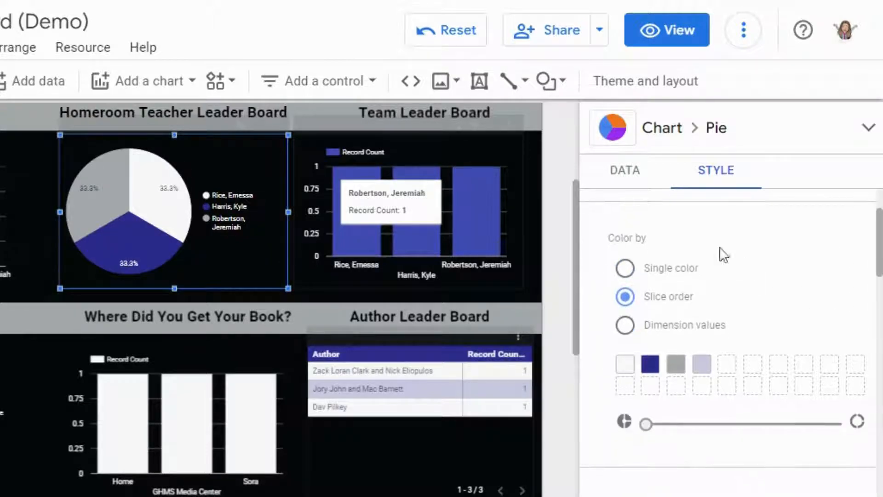
click(562, 285)
scroll(562, 285, up, 4)
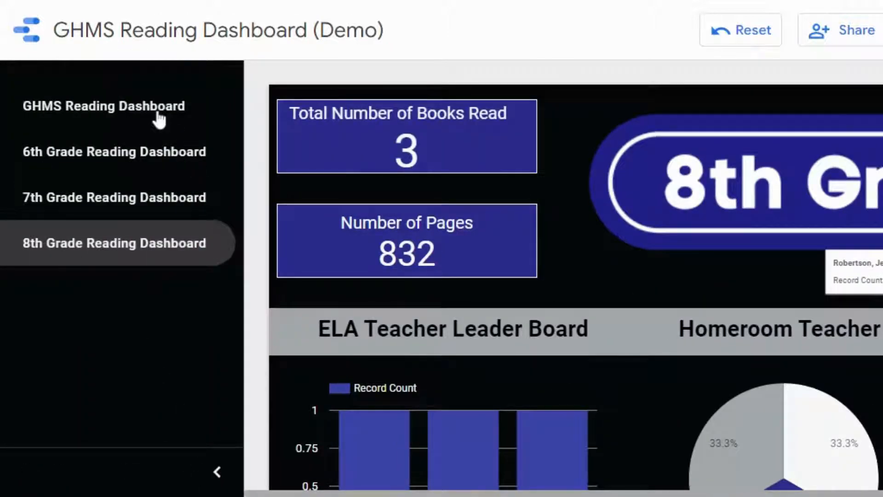
Step: Review the GHMS Reading Dashboard overview page in view mode with the page navigation collapsed
click(146, 113)
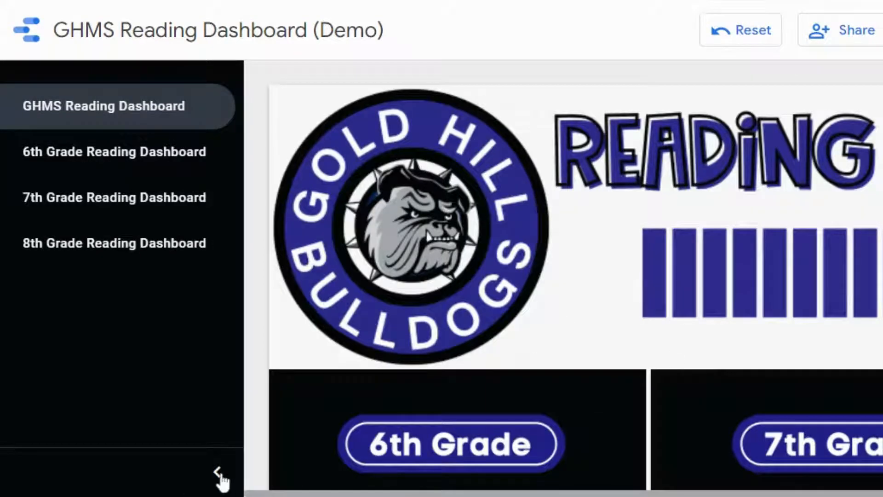
click(217, 472)
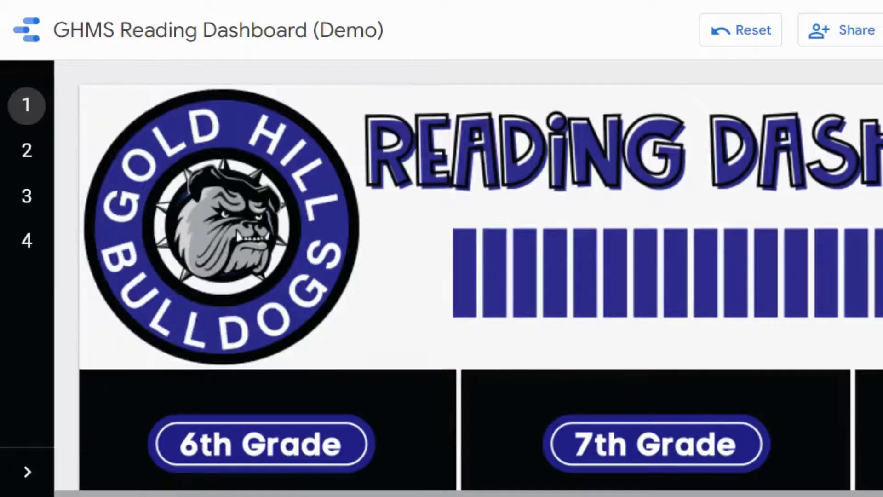
scroll(221, 481, down, 7)
scroll(460, 276, down, 3)
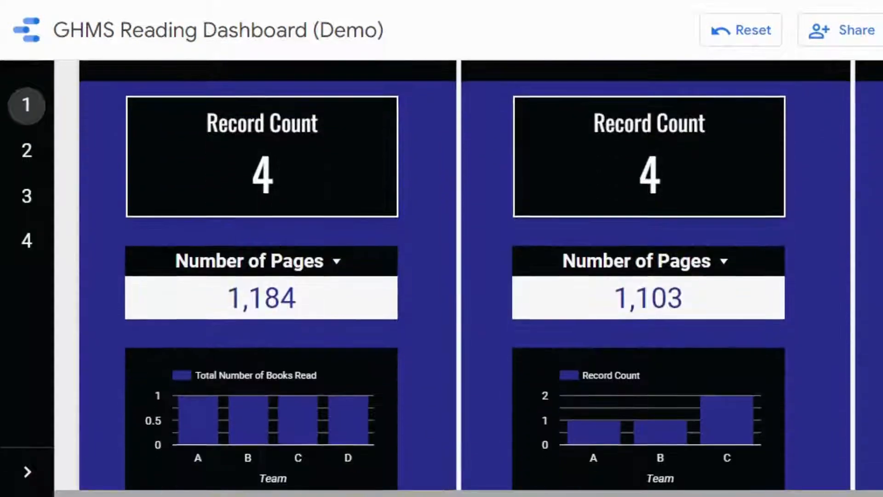
scroll(460, 276, up, 6)
scroll(460, 276, up, 3)
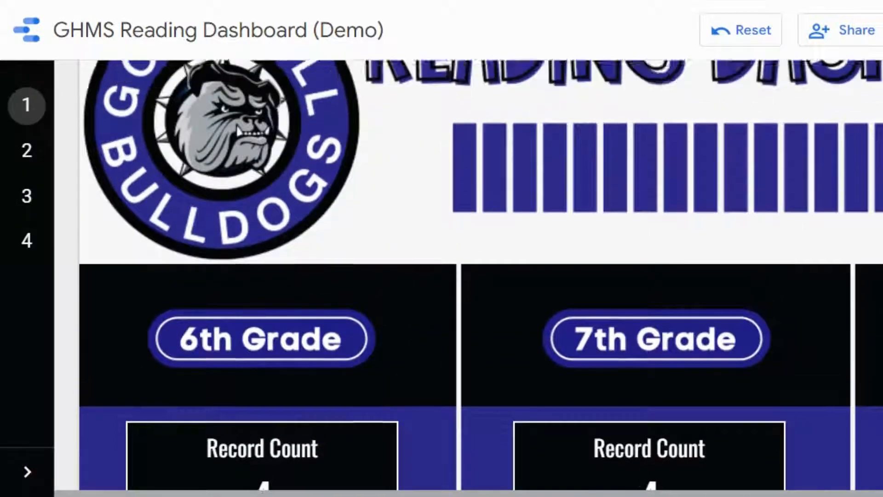
Step: Review the scorecards, banners and charts on the 6th, 7th and 8th Grade pages
click(28, 155)
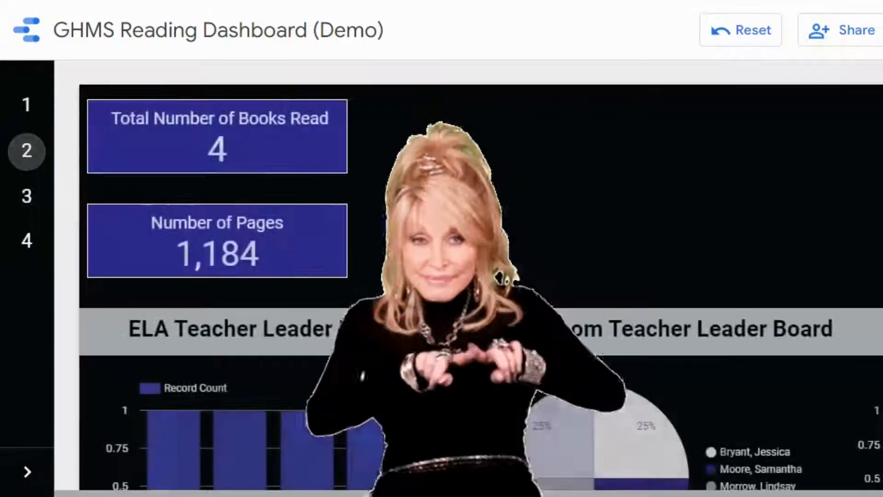
scroll(461, 276, down, 3)
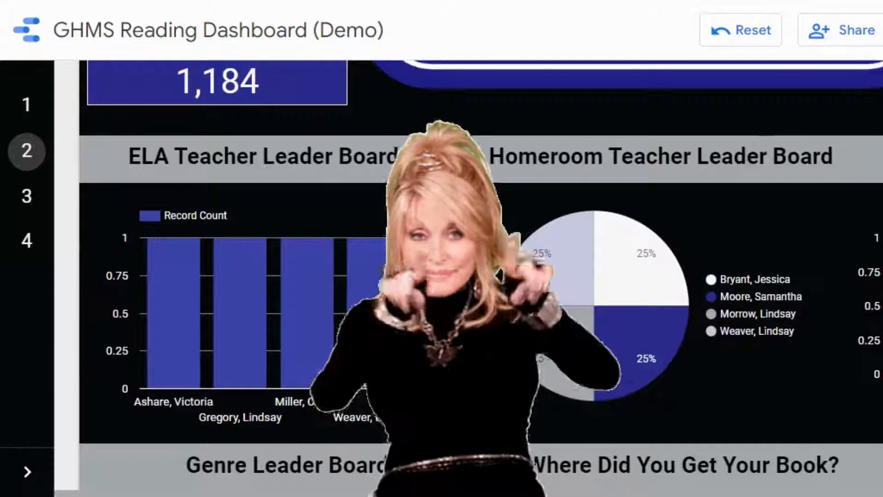
scroll(72, 315, down, 6)
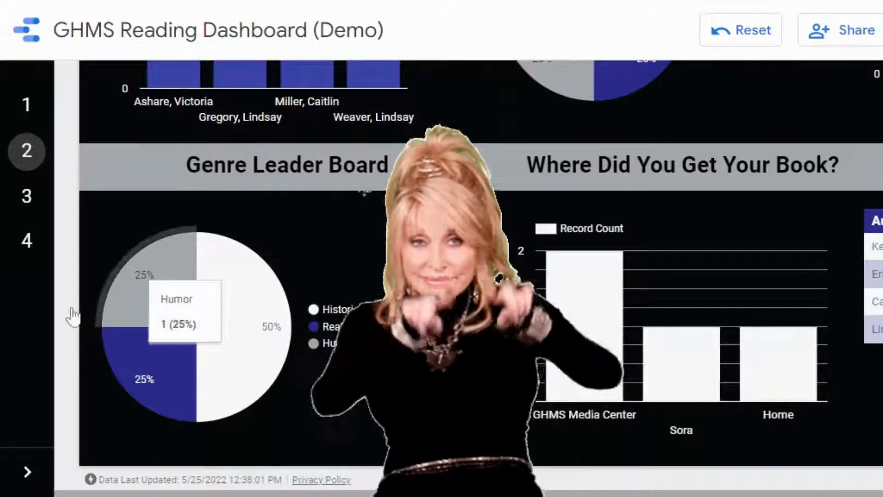
click(28, 197)
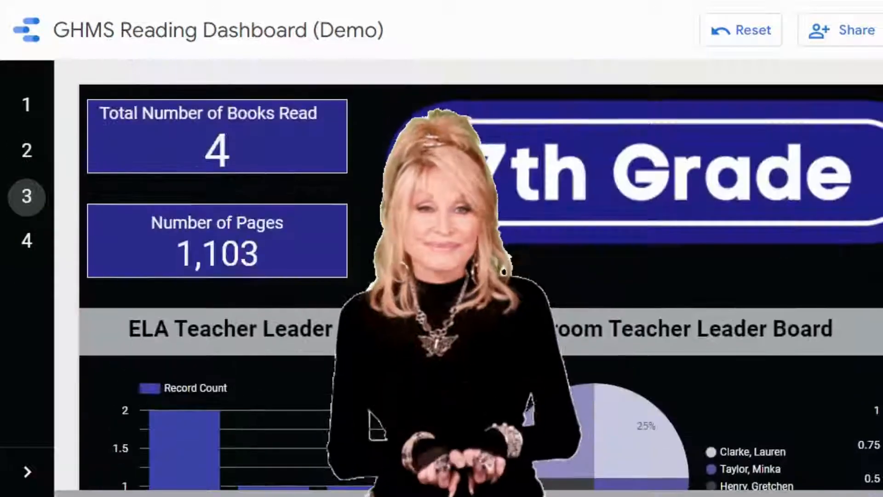
click(33, 240)
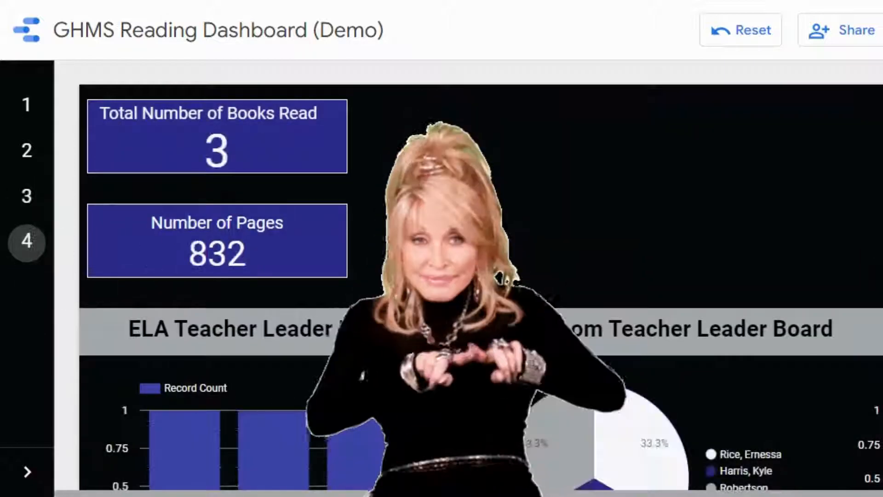
scroll(843, 182, down, 4)
scroll(844, 181, up, 2)
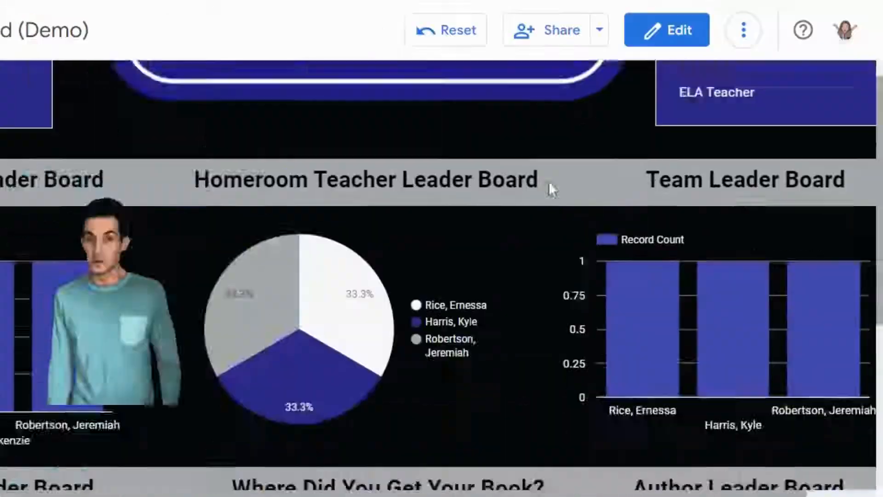
scroll(549, 181, up, 3)
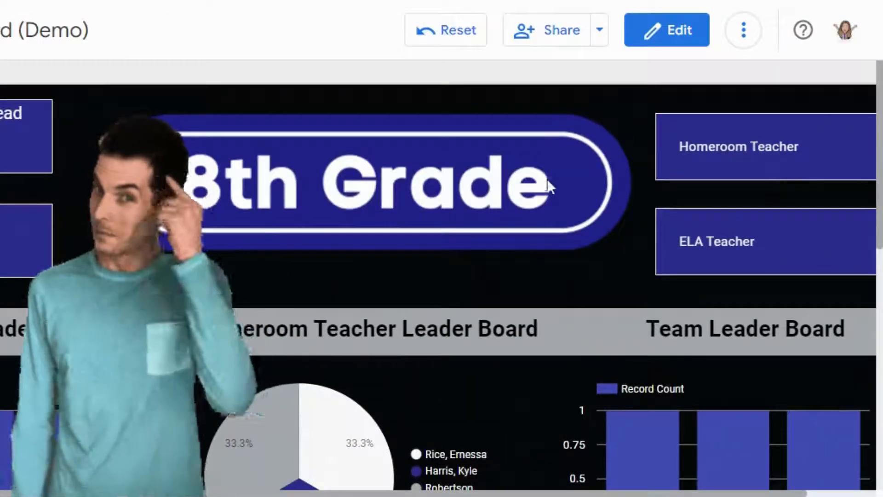
Step: Try the Homeroom Teacher filter on the 8th Grade page by isolating one teacher and reselecting all, and try the ELA Teacher filter
click(789, 169)
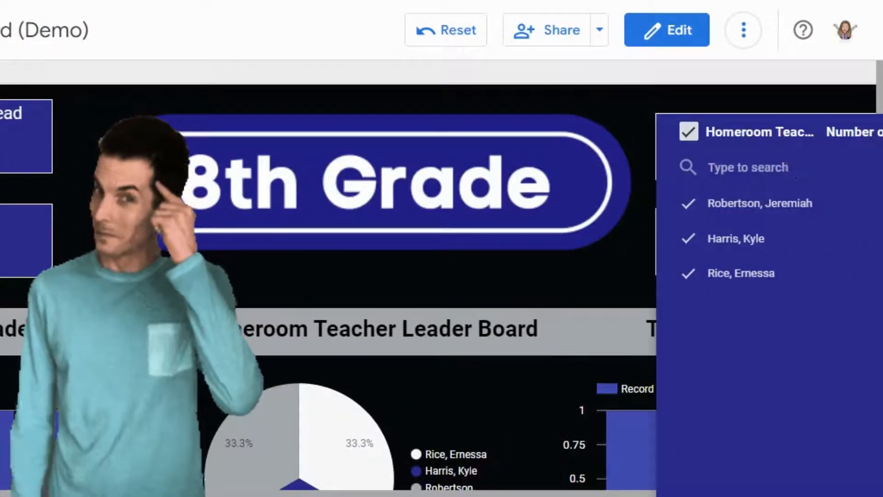
click(689, 132)
click(689, 239)
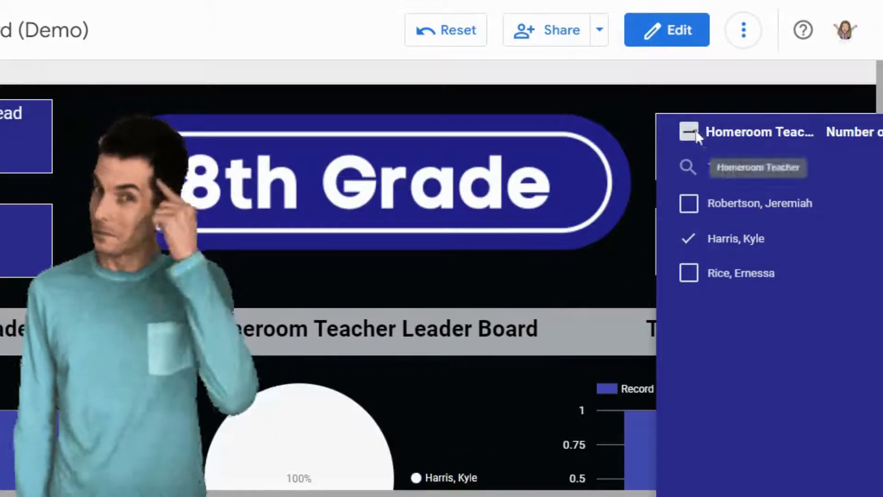
click(688, 132)
click(638, 200)
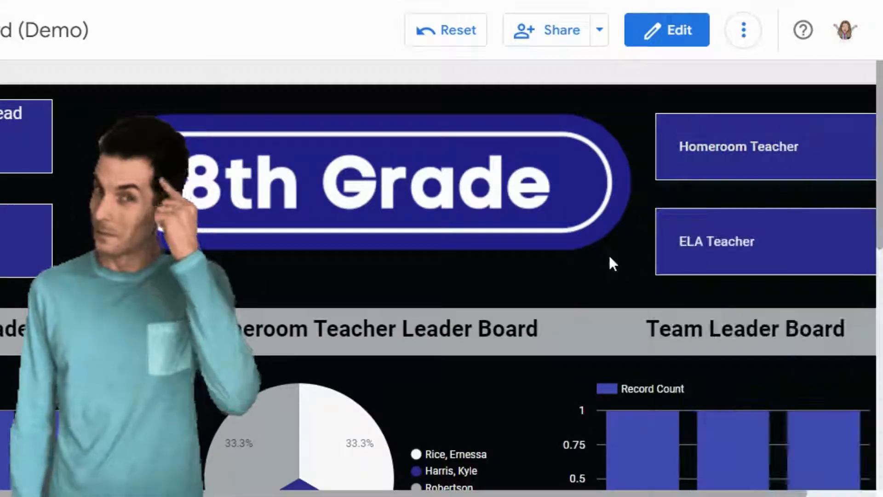
click(698, 247)
click(687, 299)
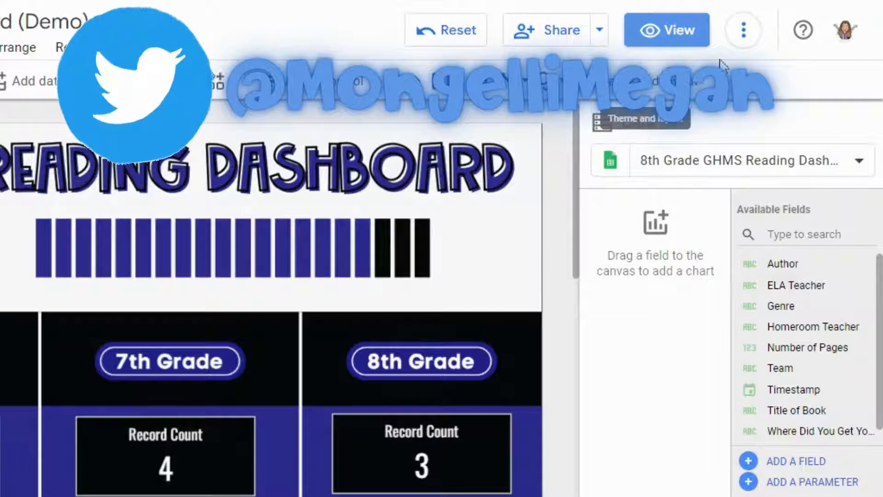
Step: Open the help for the report editor
click(802, 36)
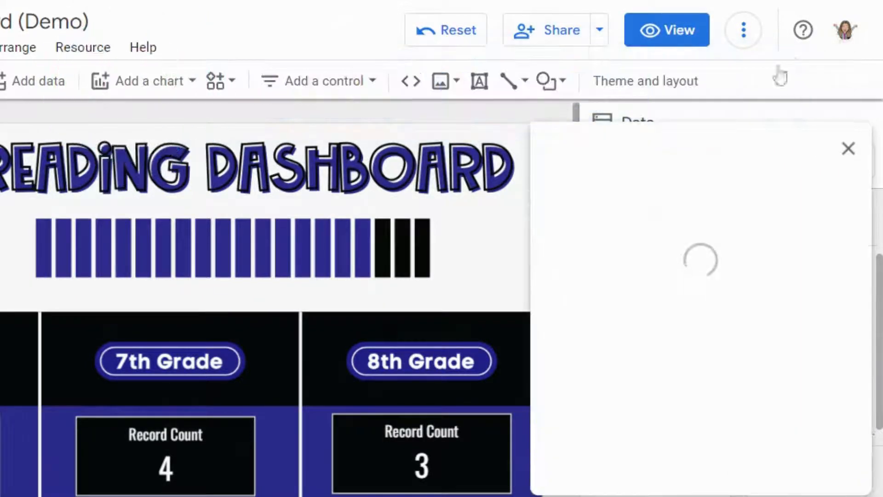